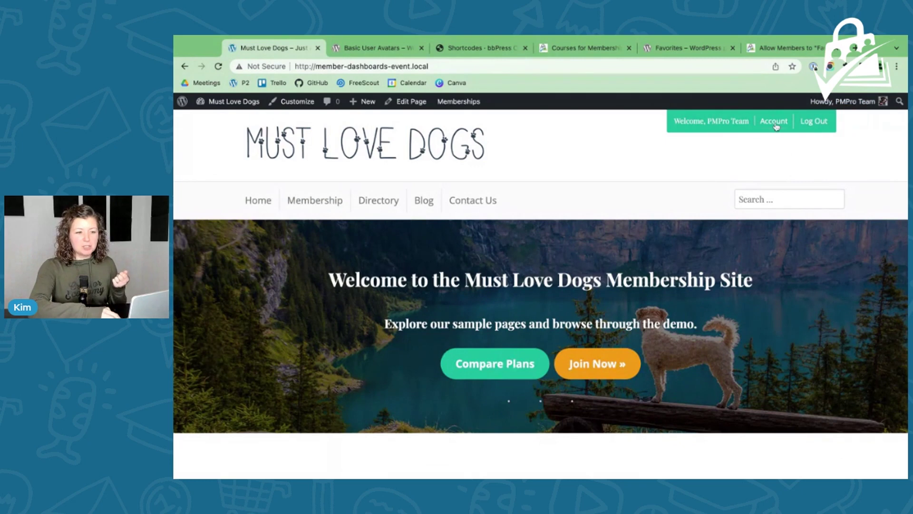
# - Open the Membership Account page in the block editor and check the section options of its account block
pyautogui.click(774, 122)
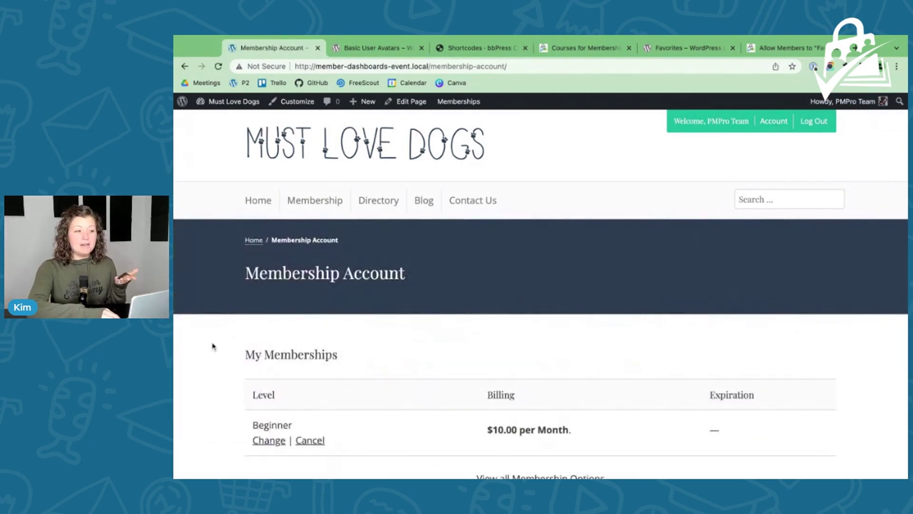
pyautogui.click(417, 106)
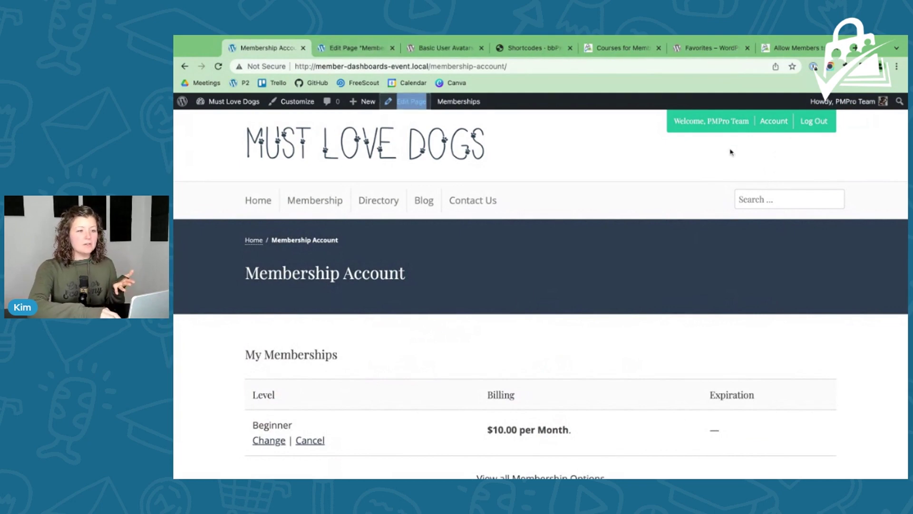
pyautogui.click(353, 48)
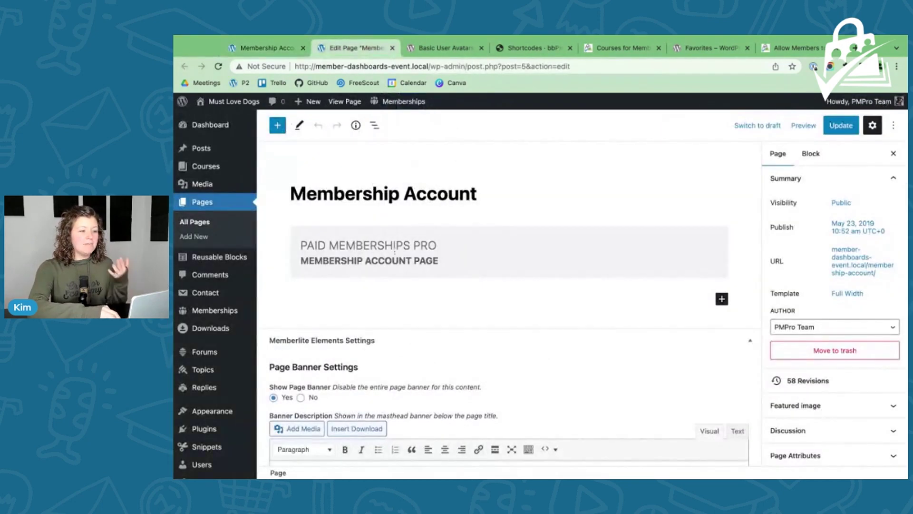
pyautogui.click(410, 256)
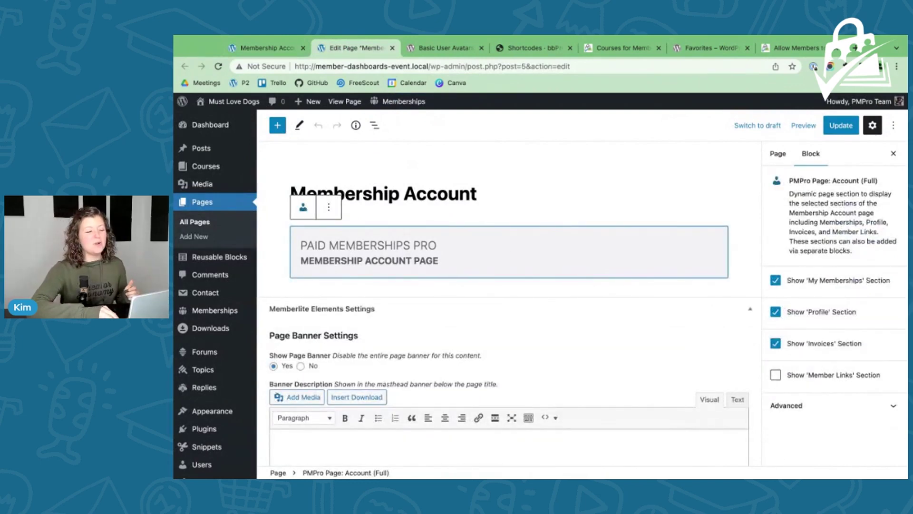
pyautogui.click(482, 220)
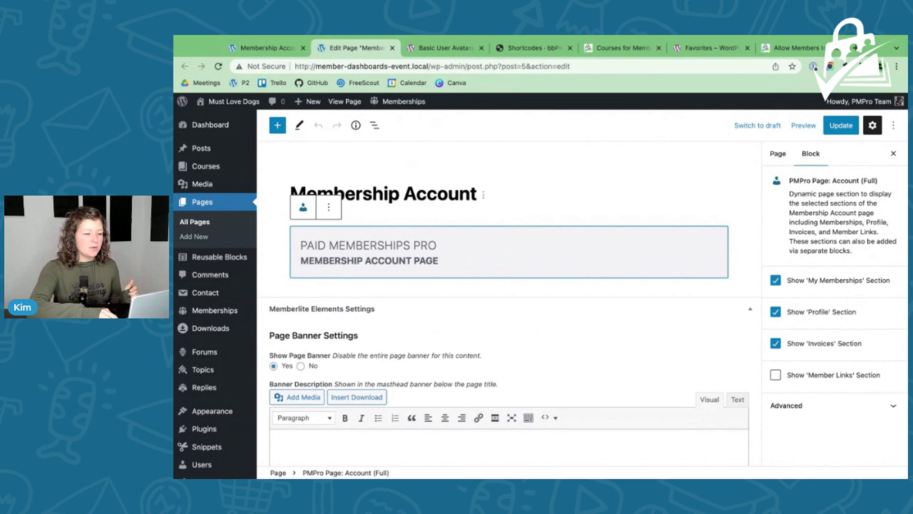
# - Review the memberships, account details and past invoices sections on the live Membership Account page
pyautogui.click(264, 47)
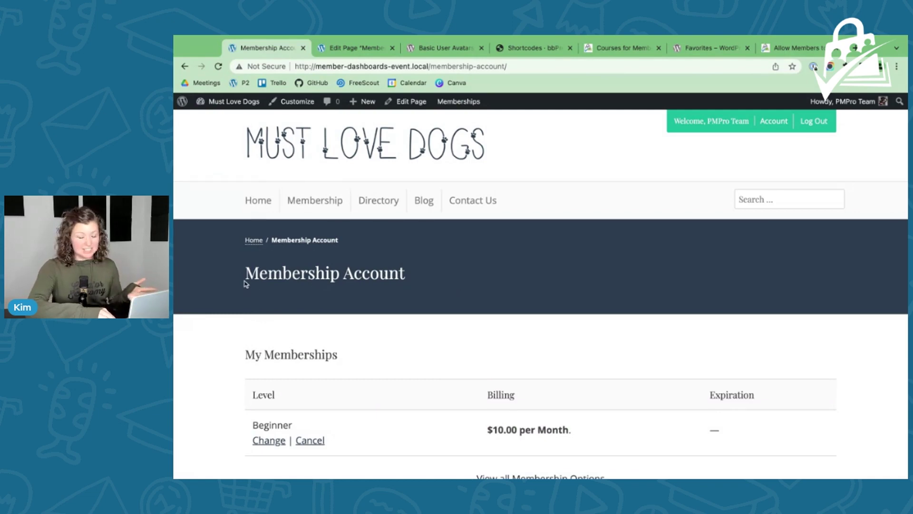
pyautogui.scroll(-7, 246, 284)
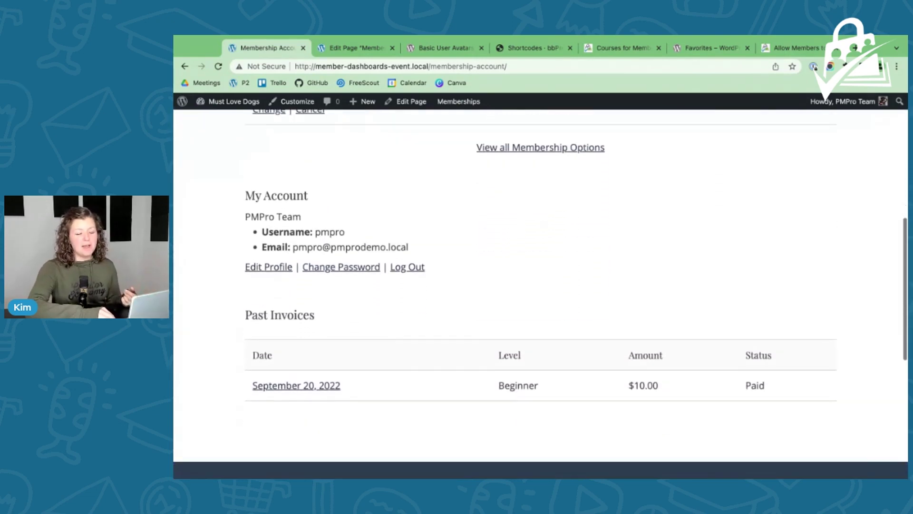
pyautogui.scroll(4, 276, 266)
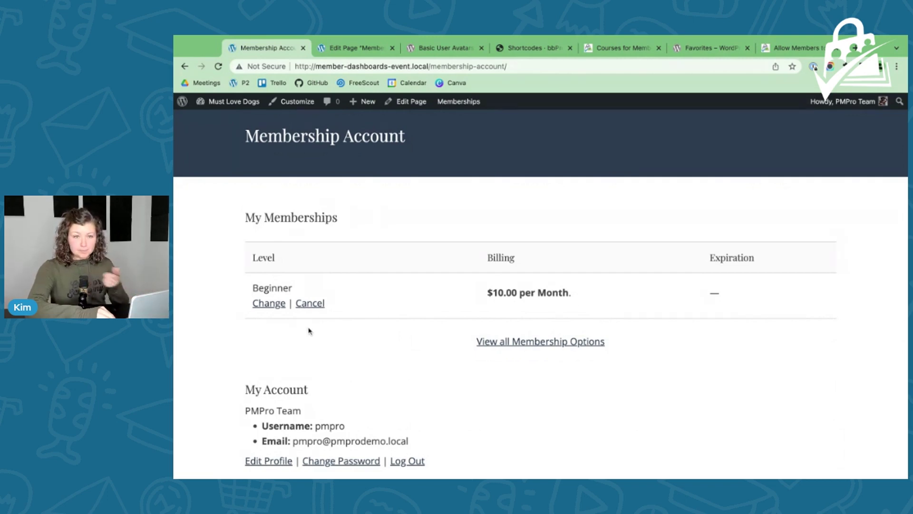
pyautogui.scroll(-2, 295, 307)
pyautogui.moveTo(326, 307); pyautogui.dragTo(379, 321)
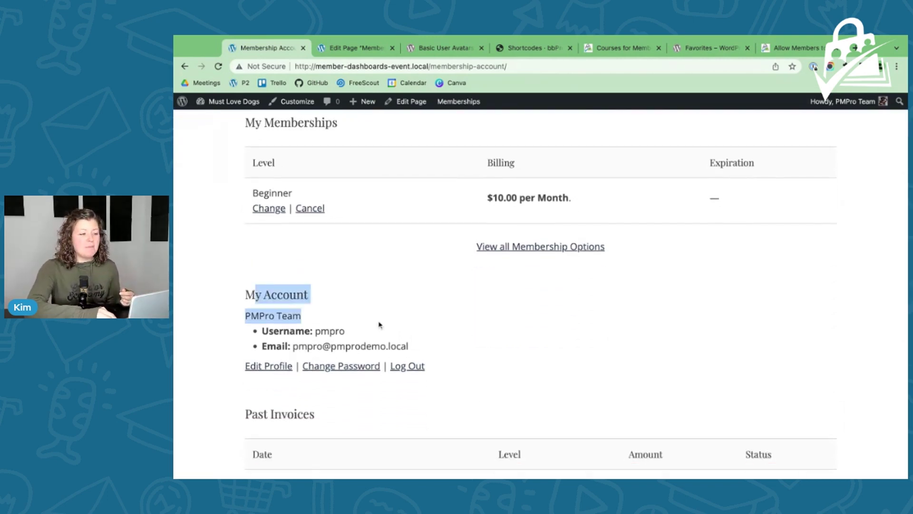
pyautogui.click(359, 329)
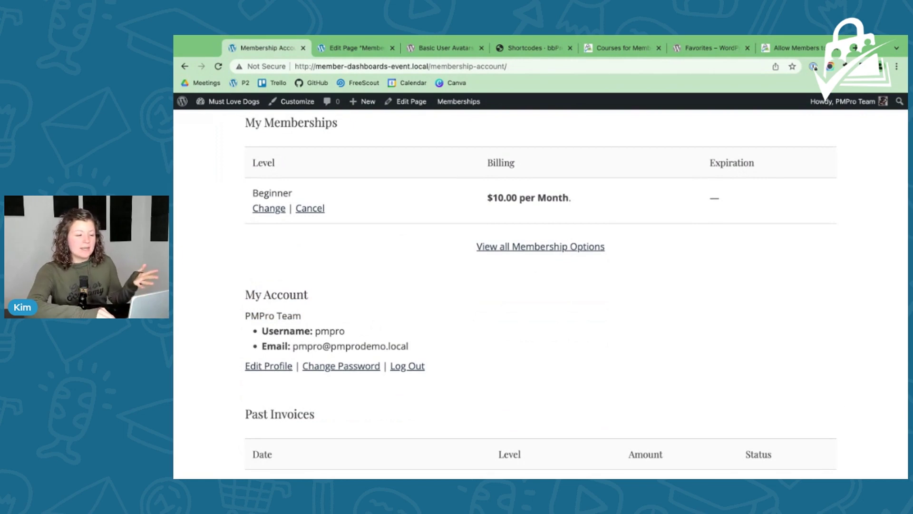
pyautogui.scroll(-5, 285, 316)
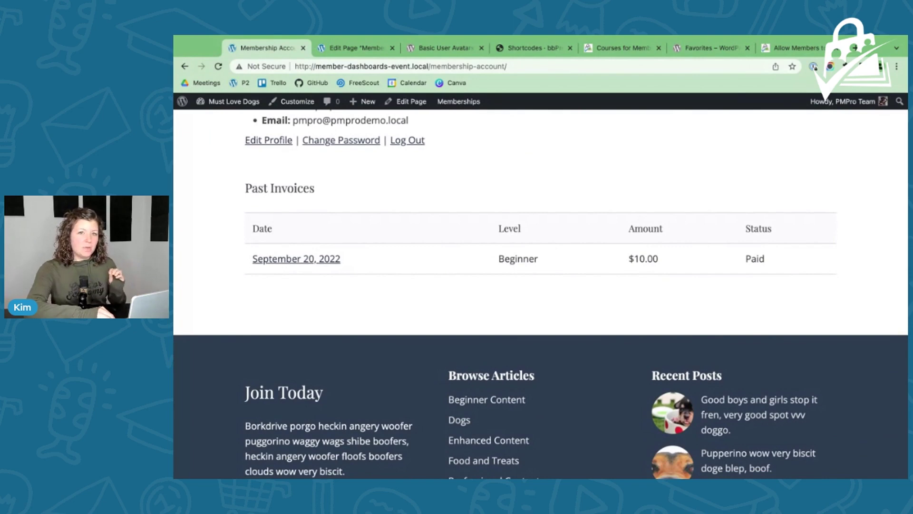
# - Insert a two-column layout with a 33.33% first column under the page title and move the account page block into the wider column
pyautogui.click(355, 48)
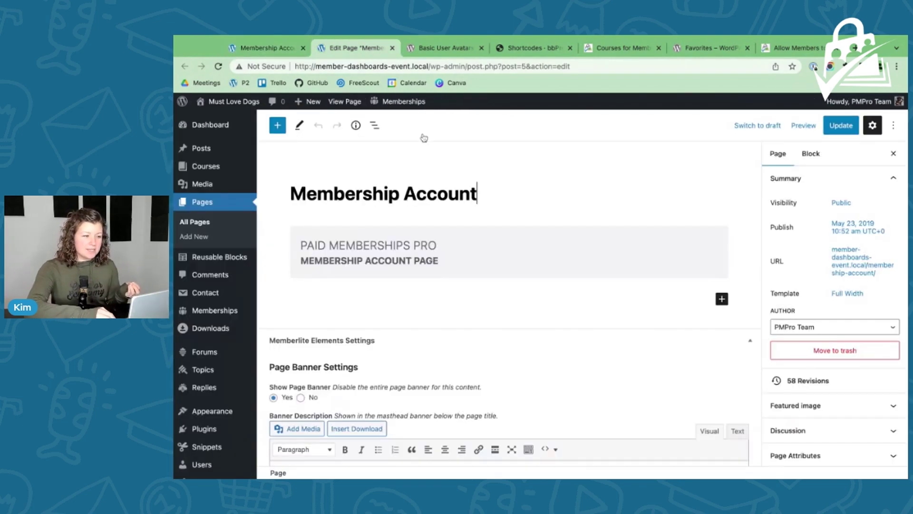
pyautogui.click(478, 194)
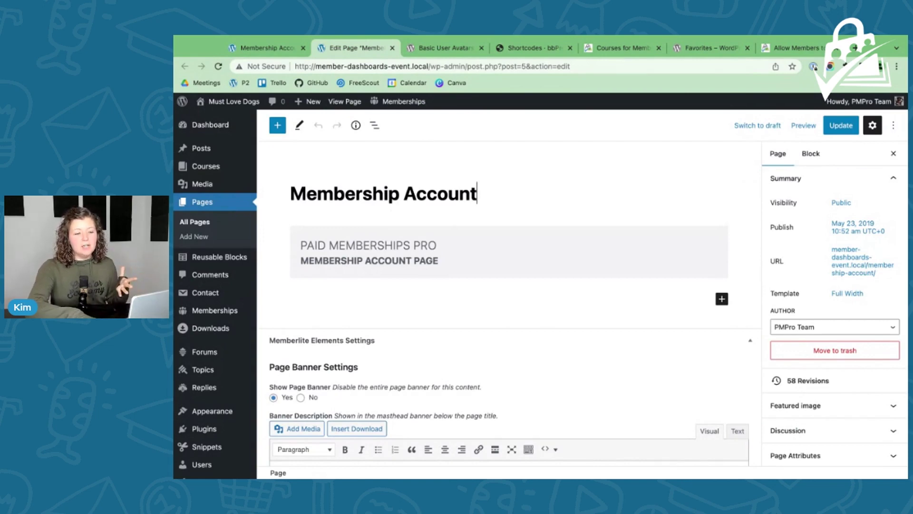
pyautogui.press('Return')
pyautogui.write('/col')
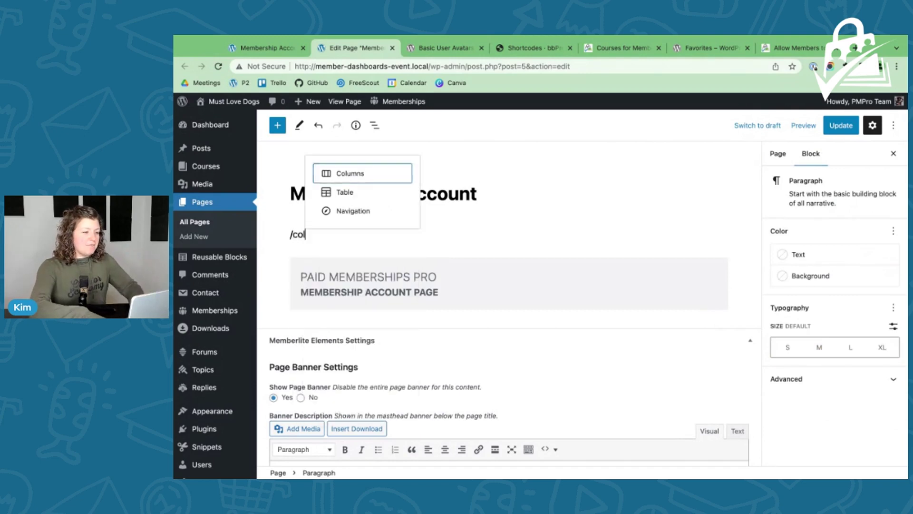
pyautogui.press('Return')
pyautogui.click(421, 301)
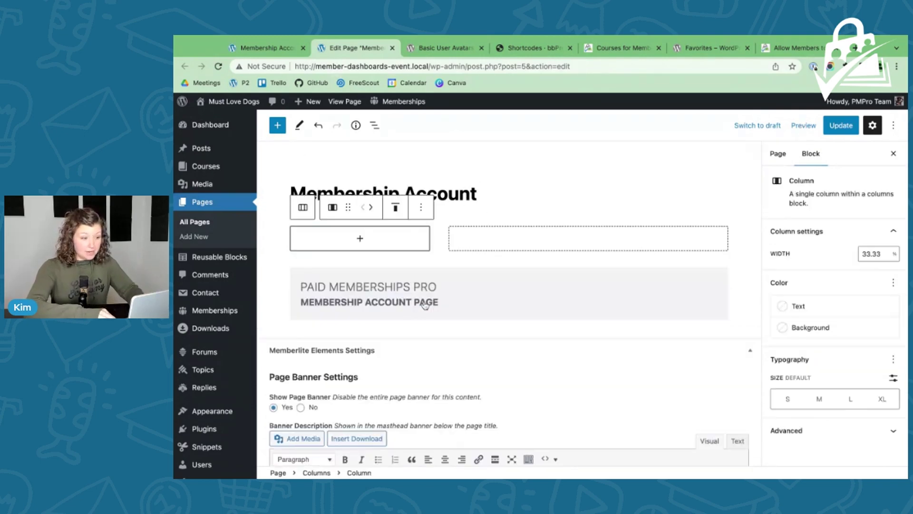
pyautogui.click(328, 290)
pyautogui.moveTo(321, 249); pyautogui.dragTo(500, 244)
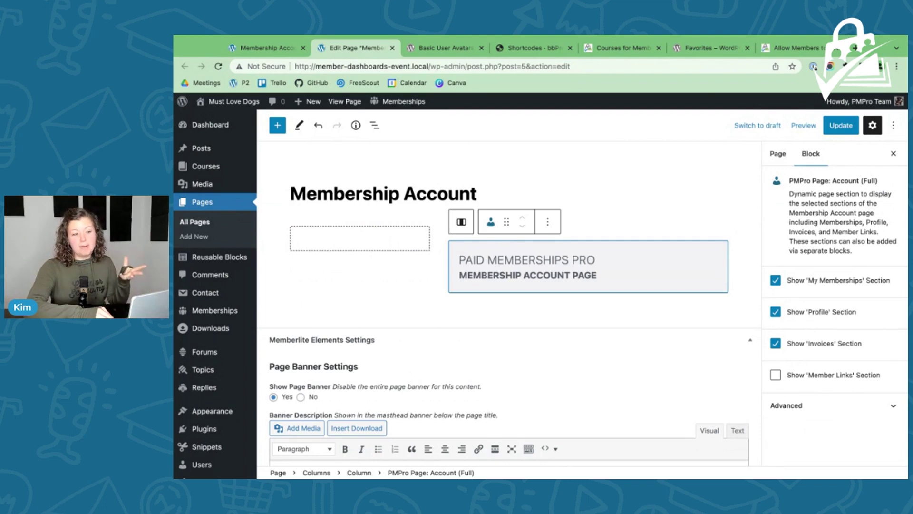
# - Add a Login Form block to the empty narrow column and turn off its 'Log Out' link
pyautogui.click(363, 245)
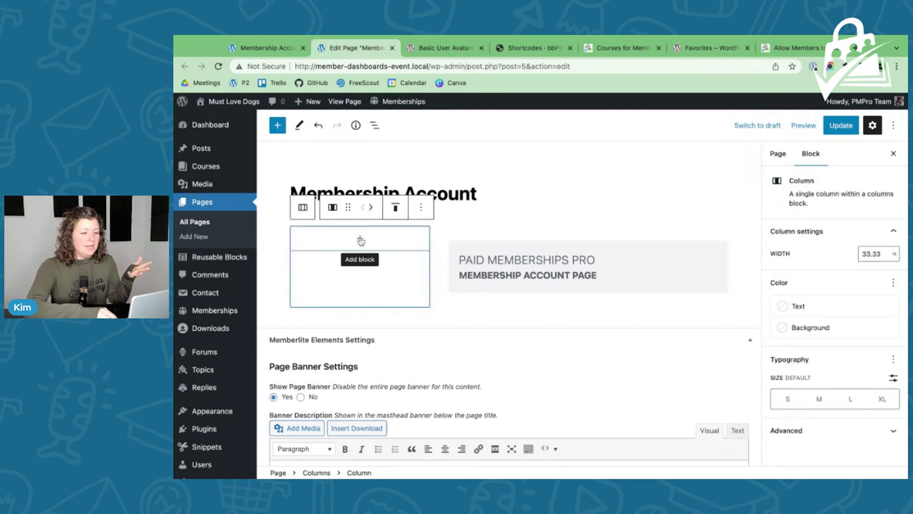
pyautogui.click(360, 238)
pyautogui.write('login')
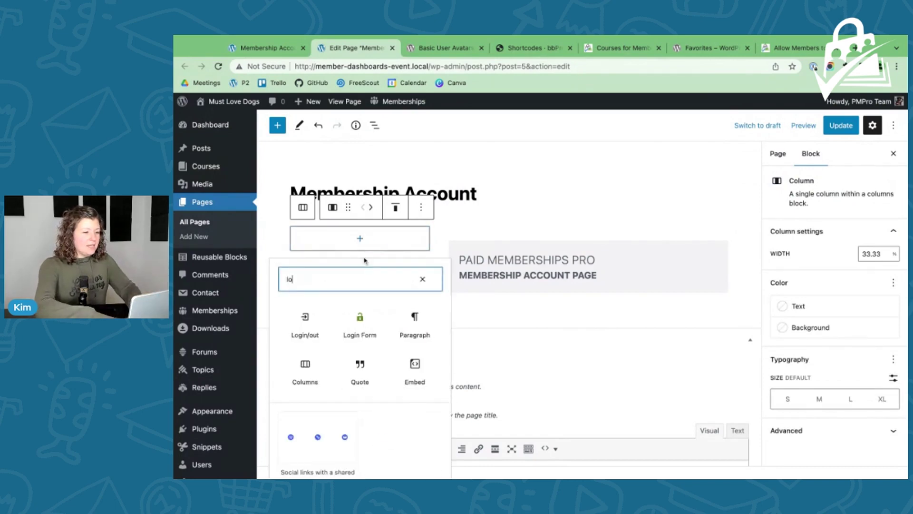
pyautogui.click(361, 327)
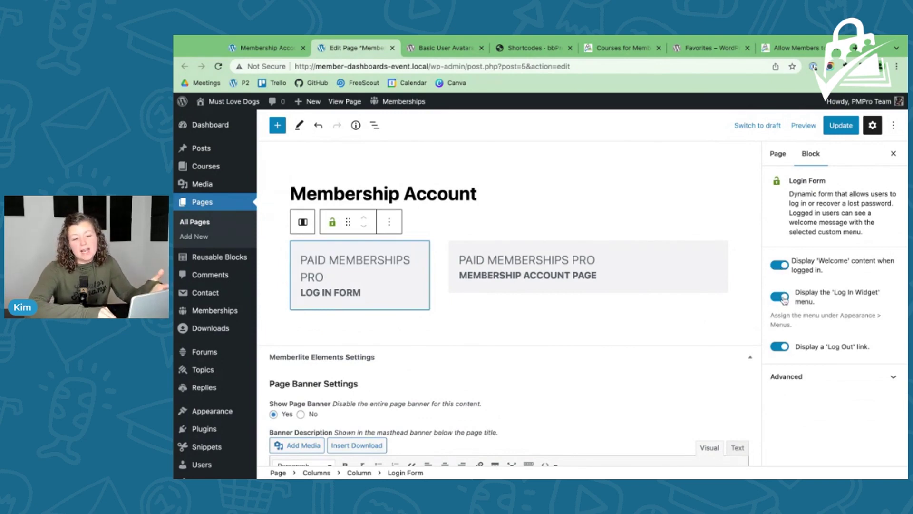
pyautogui.click(780, 346)
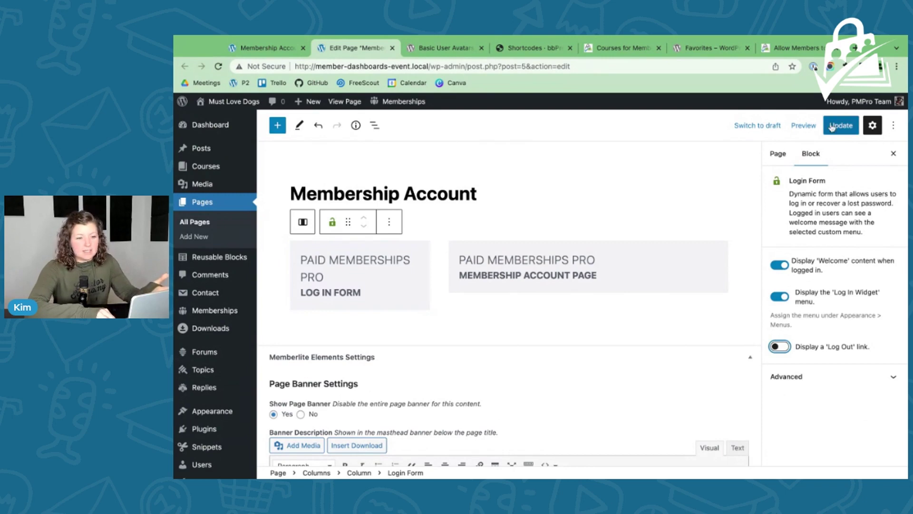
# - Set the background color of the column holding the login form to hex EFEFEF
pyautogui.click(402, 247)
pyautogui.click(403, 246)
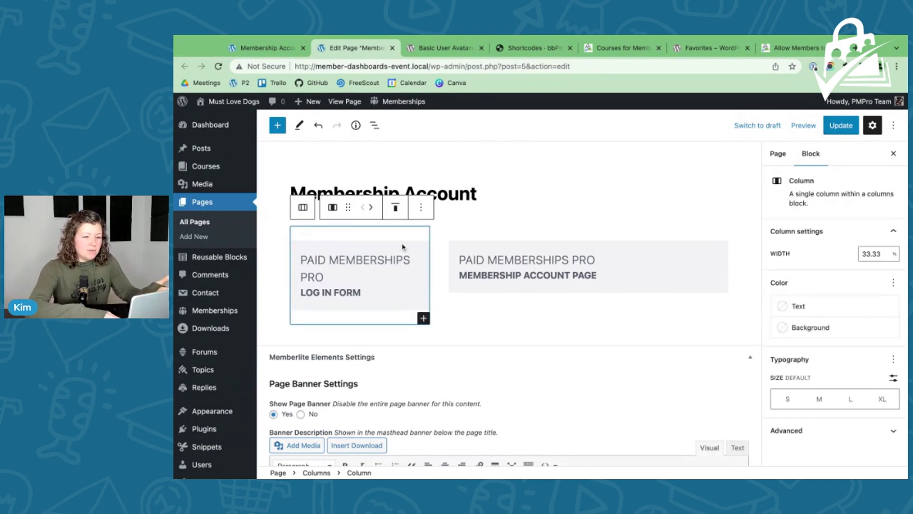
pyautogui.click(808, 327)
pyautogui.click(699, 367)
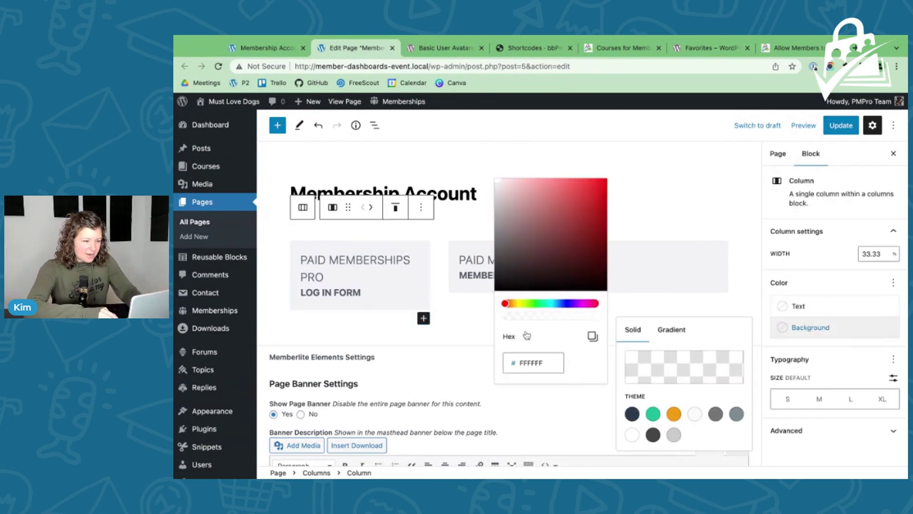
pyautogui.click(534, 363)
pyautogui.hotkey('ctrl', 'a')
pyautogui.write('EFEFEF')
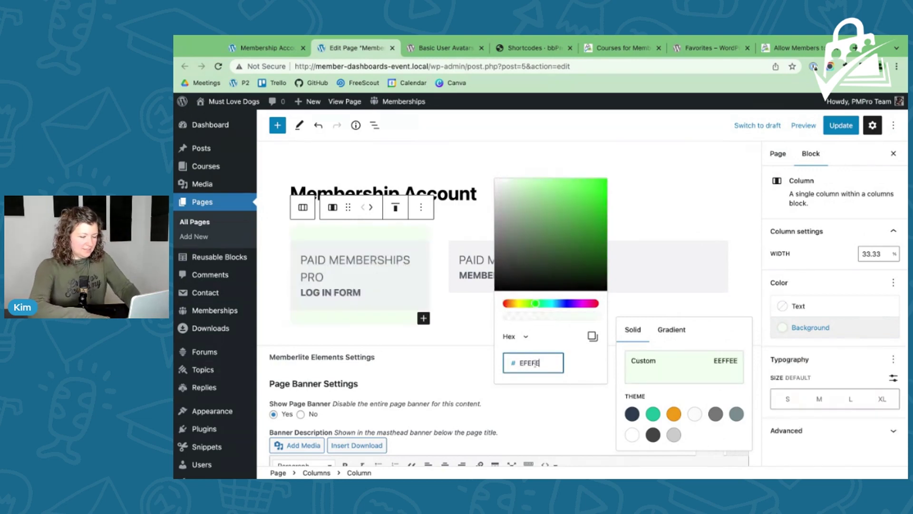
pyautogui.click(691, 212)
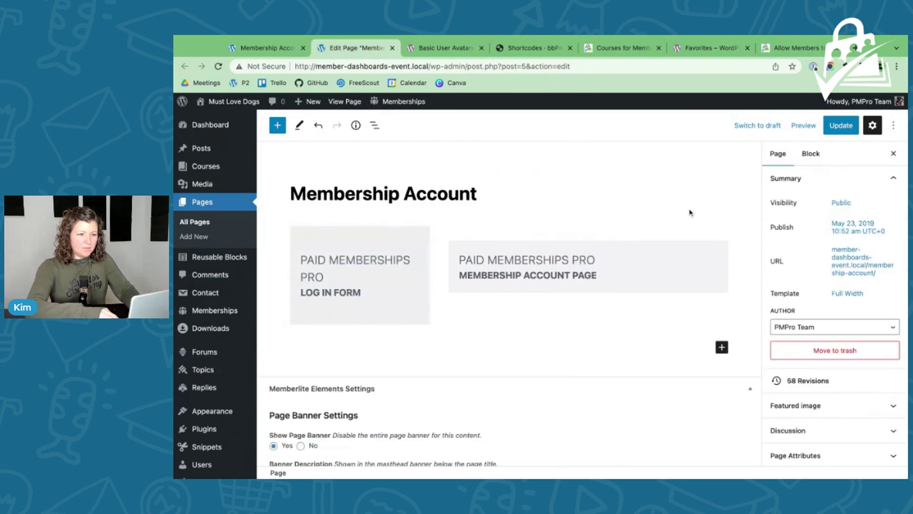
# - Update the page and reload the live Membership Account page to check the two-column layout
pyautogui.click(841, 125)
pyautogui.click(264, 48)
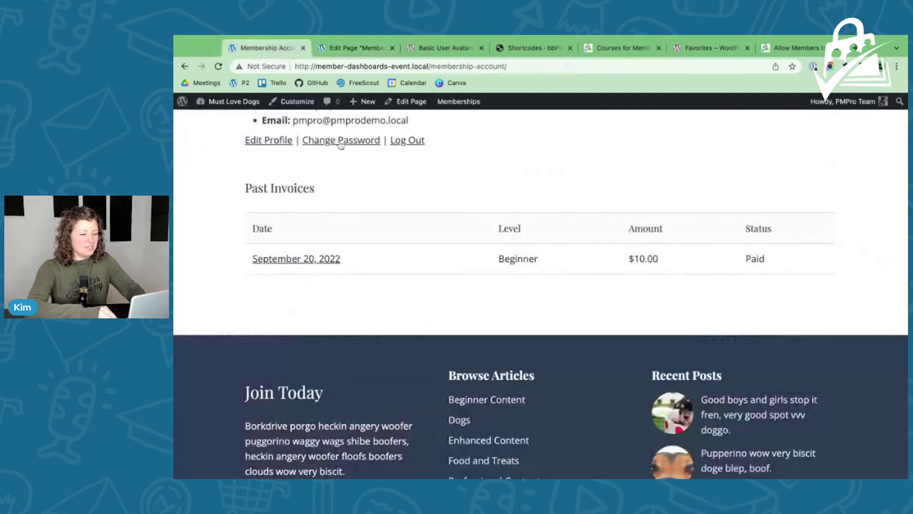
pyautogui.press('super+r')
pyautogui.scroll(-5, 221, 222)
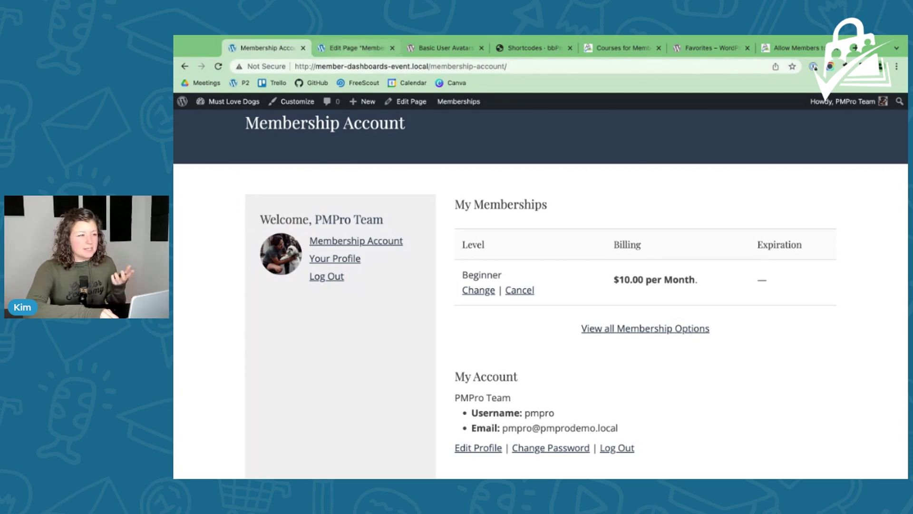
# - Check the Login Form block's menu option in the page editor and open the site's menu management page
pyautogui.click(354, 47)
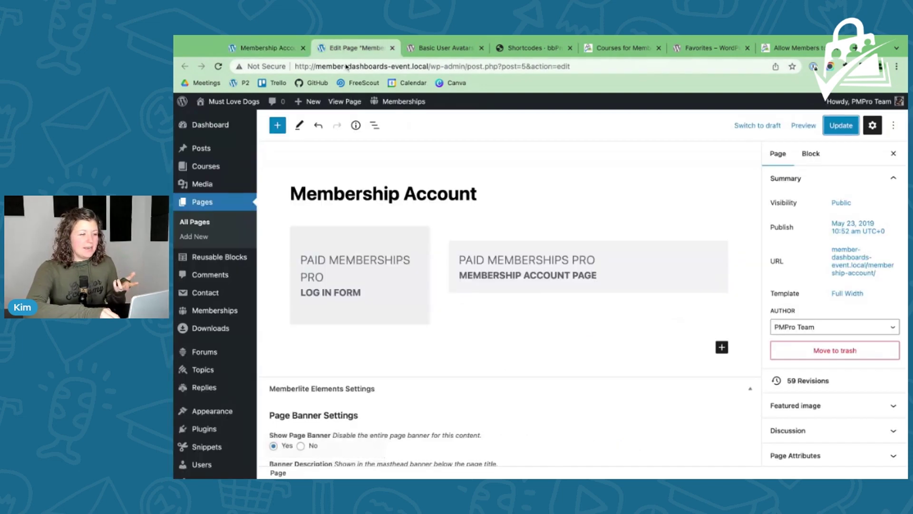
pyautogui.click(331, 277)
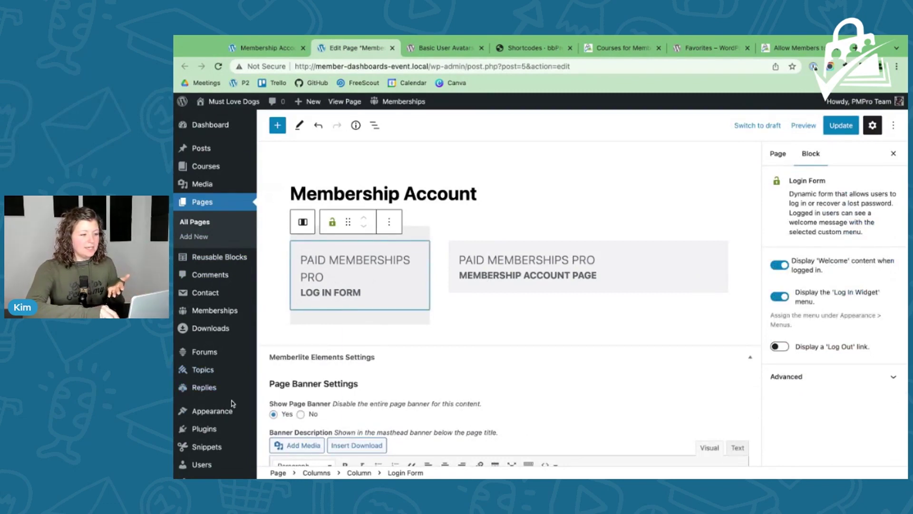
pyautogui.moveTo(232, 407)
pyautogui.click(288, 379)
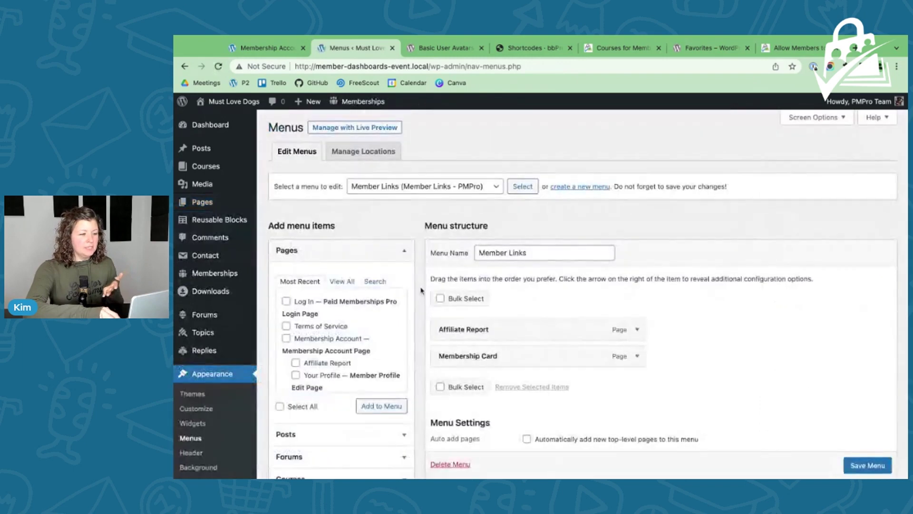
pyautogui.click(481, 191)
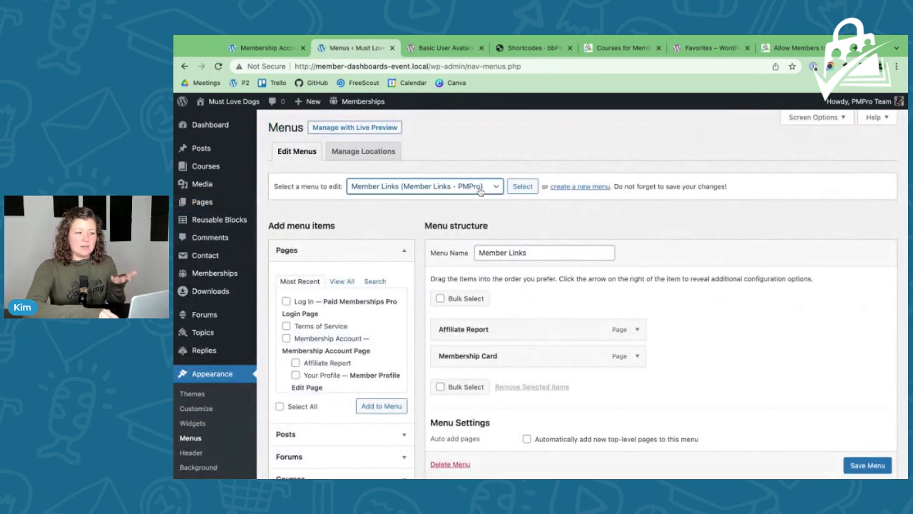
pyautogui.click(478, 184)
pyautogui.click(523, 186)
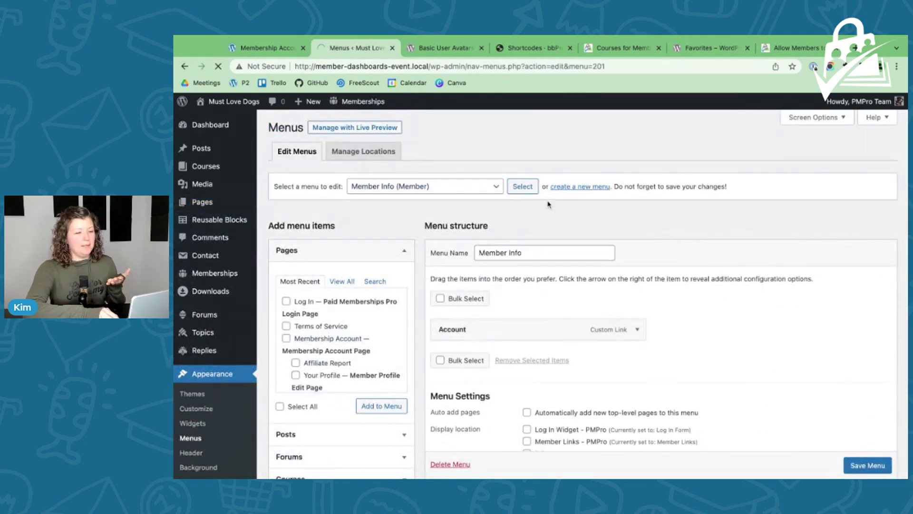
# - Load the Log In Form menu for editing and review its items and display location
pyautogui.click(456, 193)
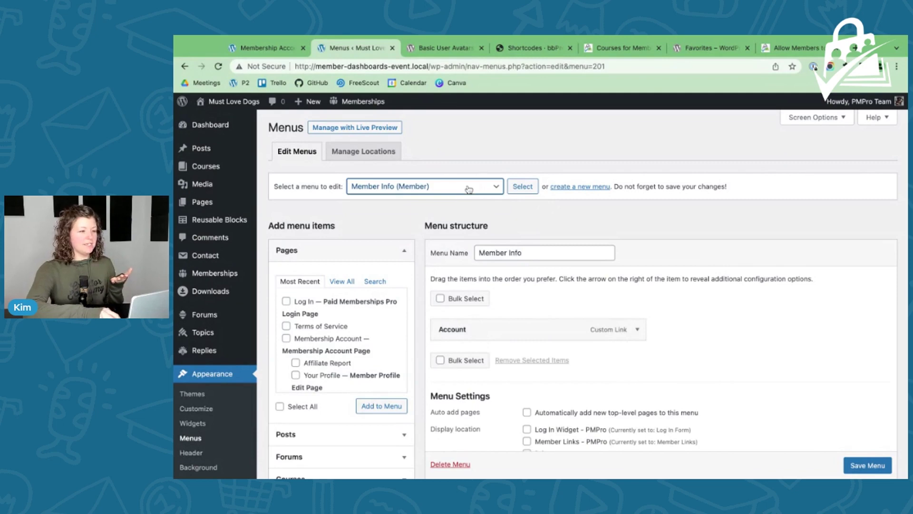
pyautogui.click(468, 189)
pyautogui.click(523, 186)
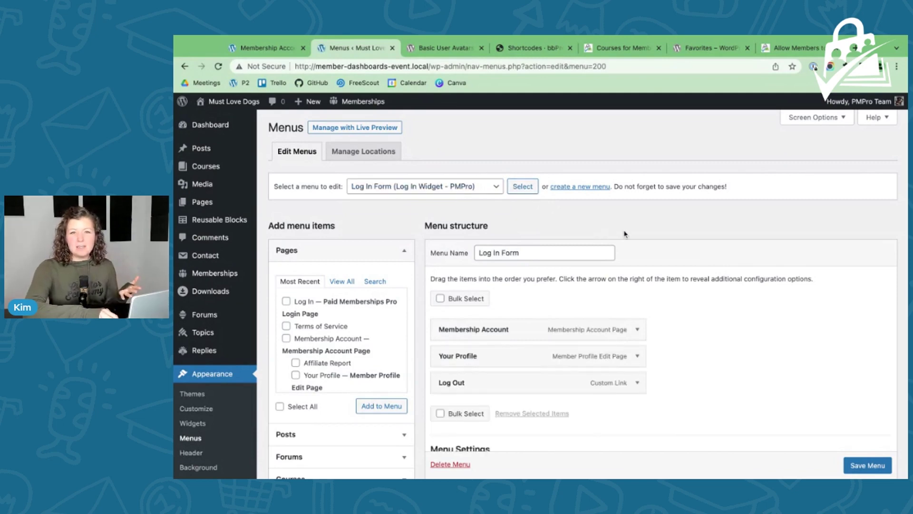
pyautogui.scroll(-5, 625, 234)
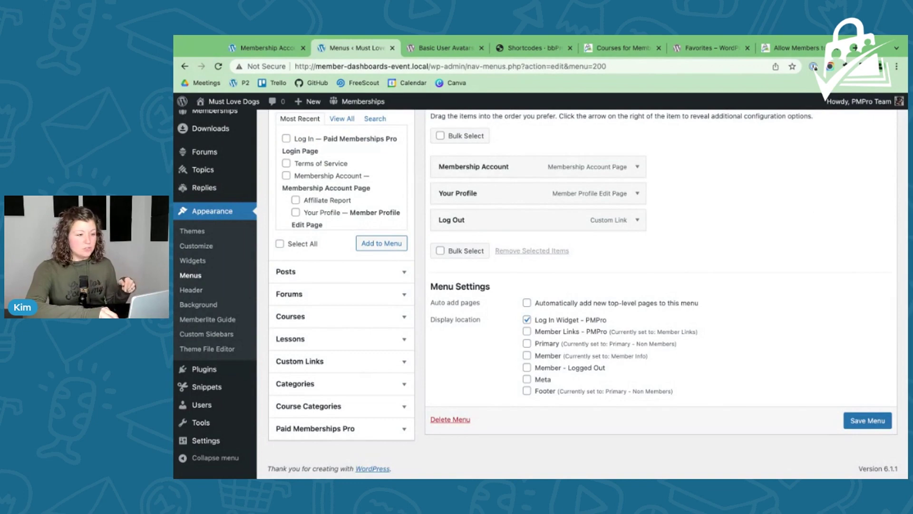
pyautogui.scroll(3, 308, 274)
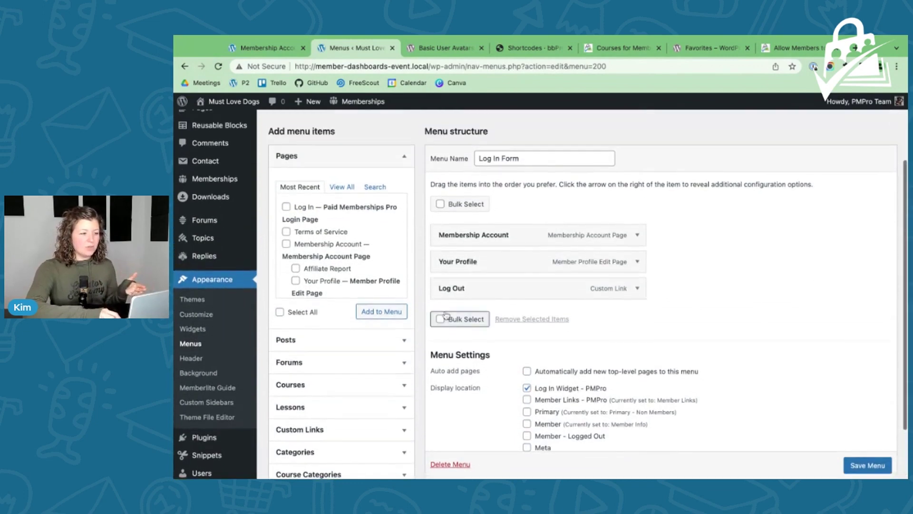
# - Add the Affiliate Report page to the Log In Form menu and place it directly below Membership Account
pyautogui.click(296, 268)
pyautogui.click(381, 312)
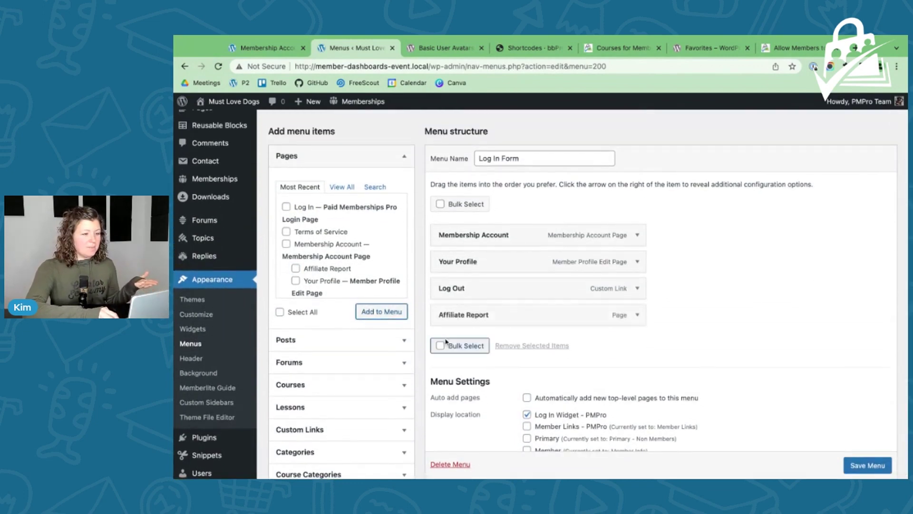
pyautogui.moveTo(473, 318); pyautogui.dragTo(476, 265)
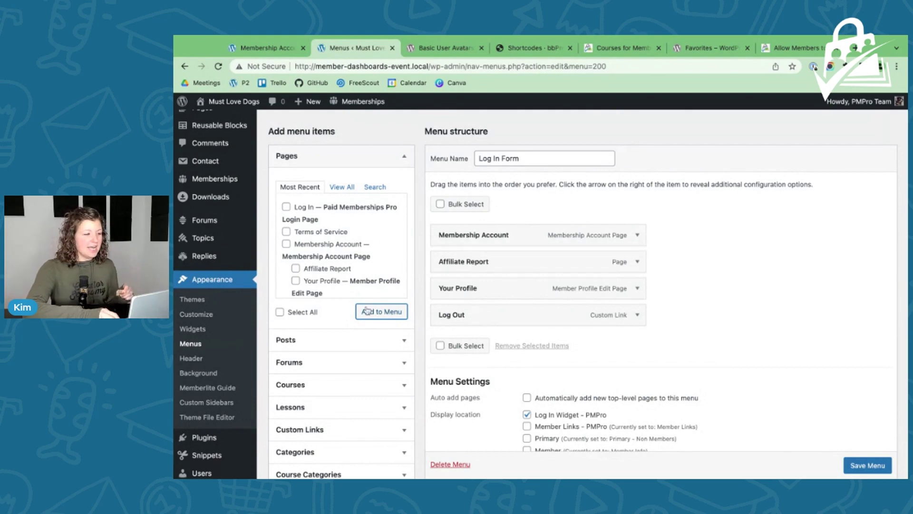
# - Add the Membership Billing page to the menu and place it directly below Membership Account
pyautogui.scroll(-1, 318, 259)
pyautogui.scroll(-3, 319, 258)
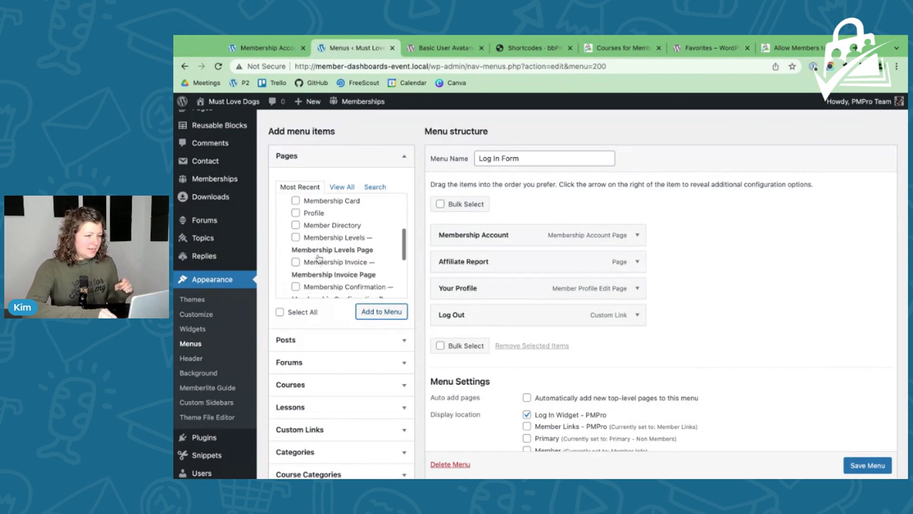
pyautogui.scroll(1, 316, 256)
pyautogui.scroll(2, 305, 252)
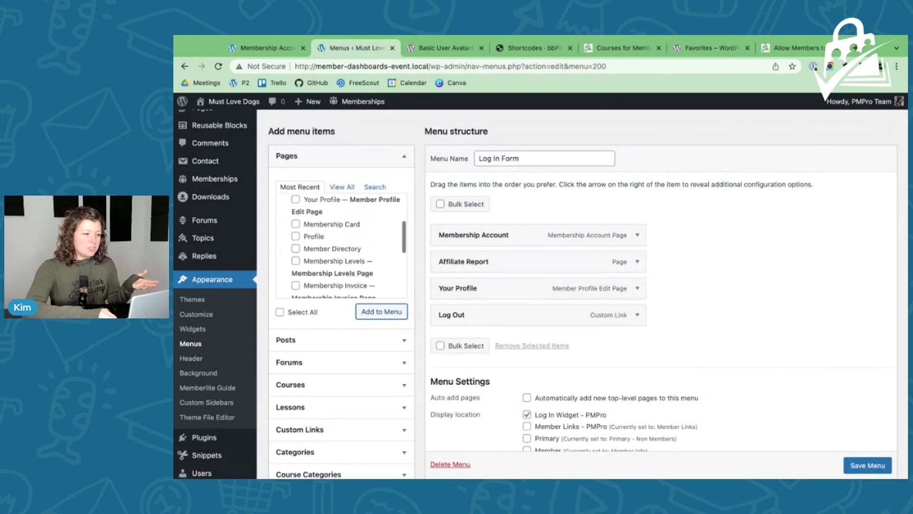
pyautogui.scroll(-5, 306, 252)
pyautogui.click(295, 258)
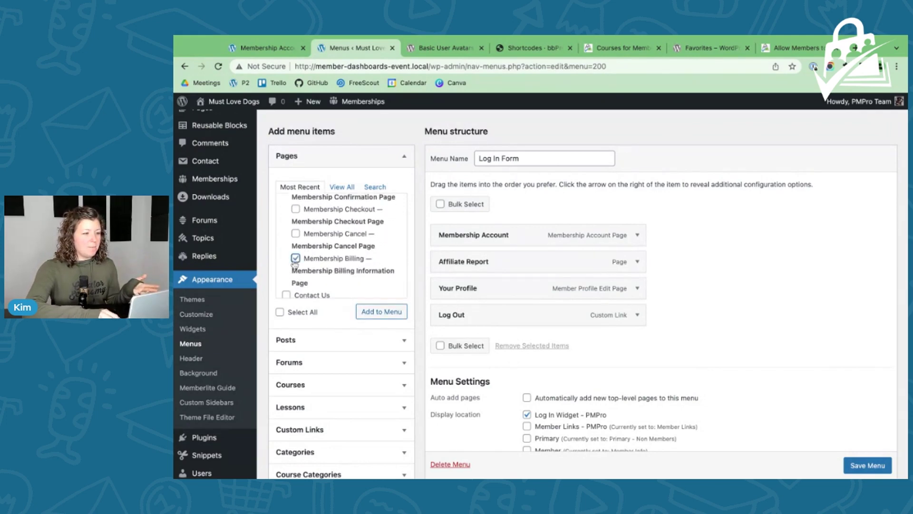
pyautogui.click(381, 312)
pyautogui.moveTo(493, 334); pyautogui.dragTo(497, 264)
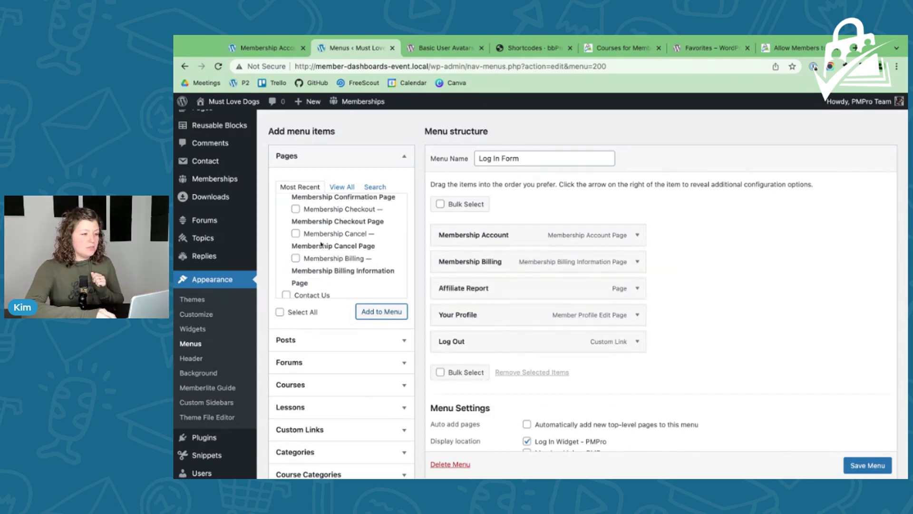
# - Add the Contact Us page to the menu and place it directly below Membership Billing
pyautogui.scroll(-1, 294, 256)
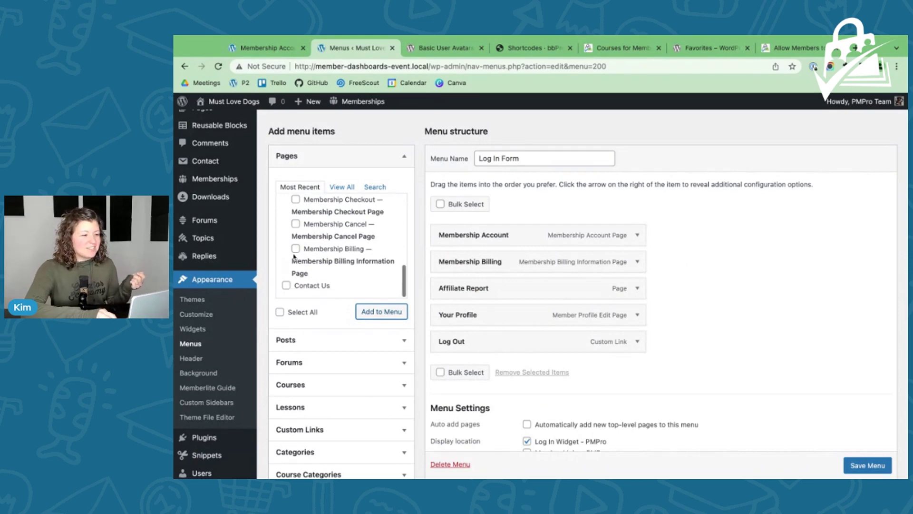
pyautogui.click(286, 285)
pyautogui.click(382, 311)
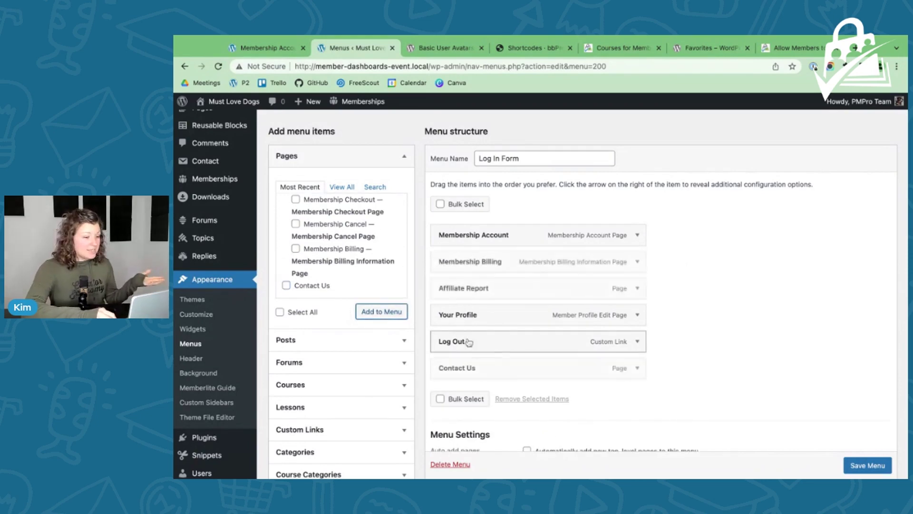
pyautogui.moveTo(475, 367); pyautogui.dragTo(489, 285)
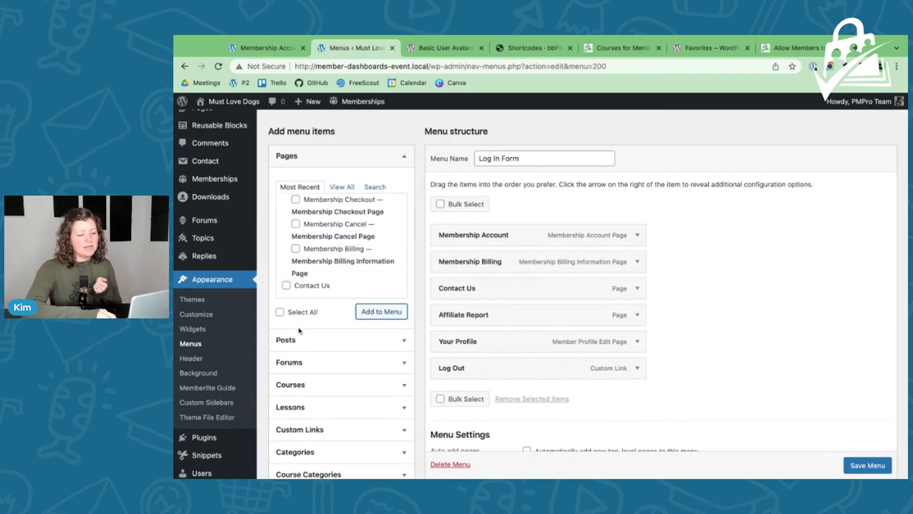
# - Add the Beginner, Enhanced and Professional Content categories to the menu and put Beginner Content ahead of Enhanced Content
pyautogui.scroll(-2, 296, 331)
pyautogui.scroll(-2, 296, 331)
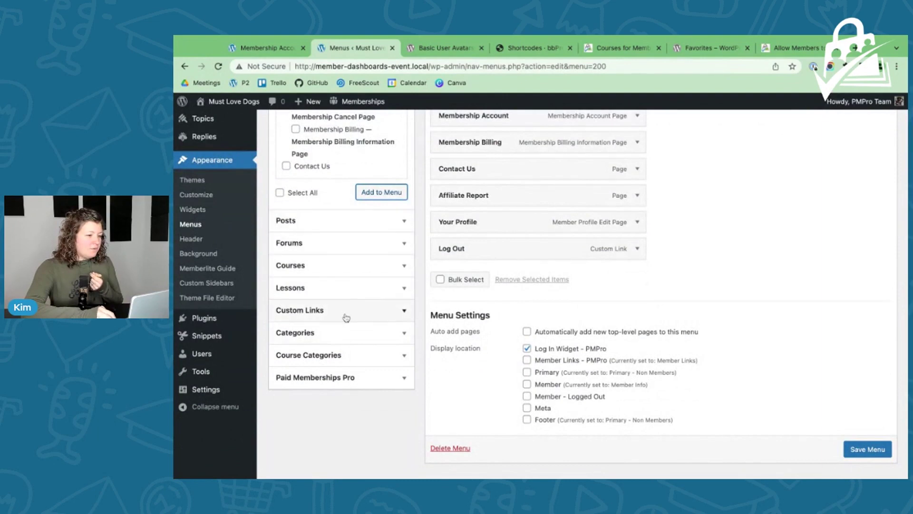
pyautogui.click(335, 332)
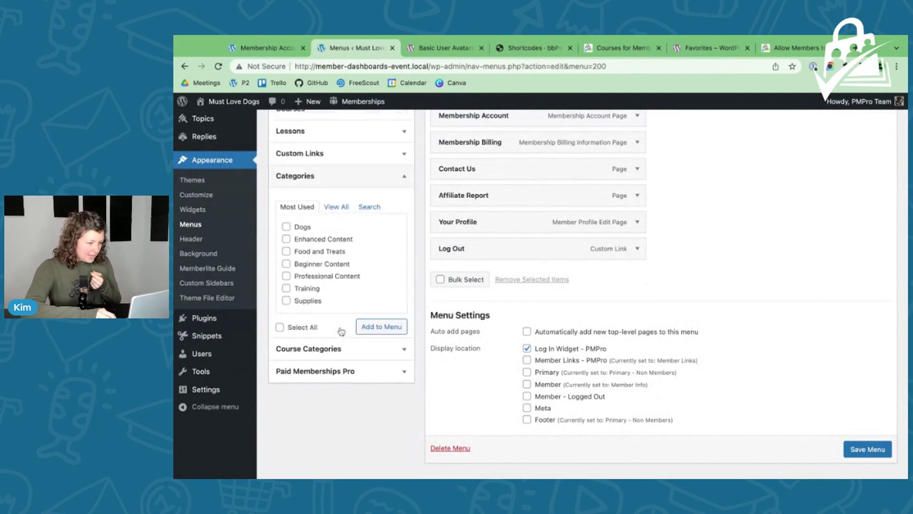
pyautogui.click(286, 259)
pyautogui.click(286, 271)
pyautogui.click(286, 234)
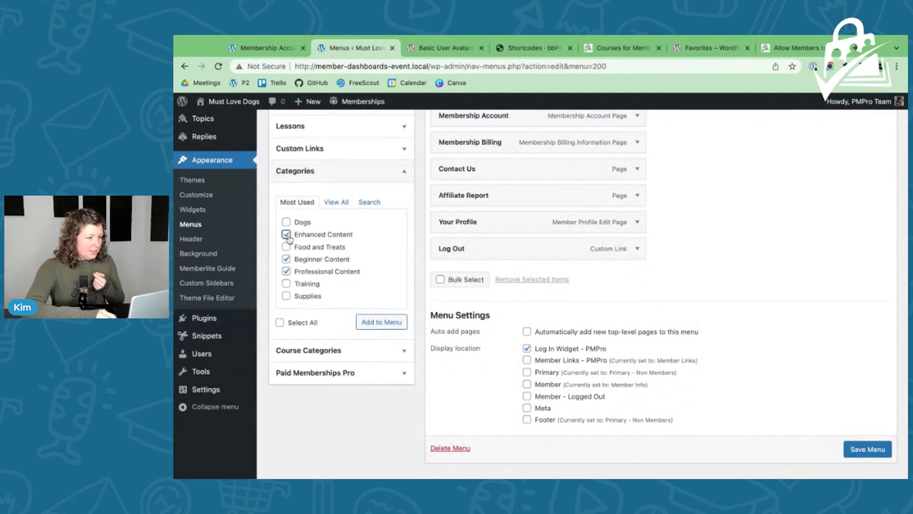
pyautogui.click(381, 321)
pyautogui.scroll(1, 519, 332)
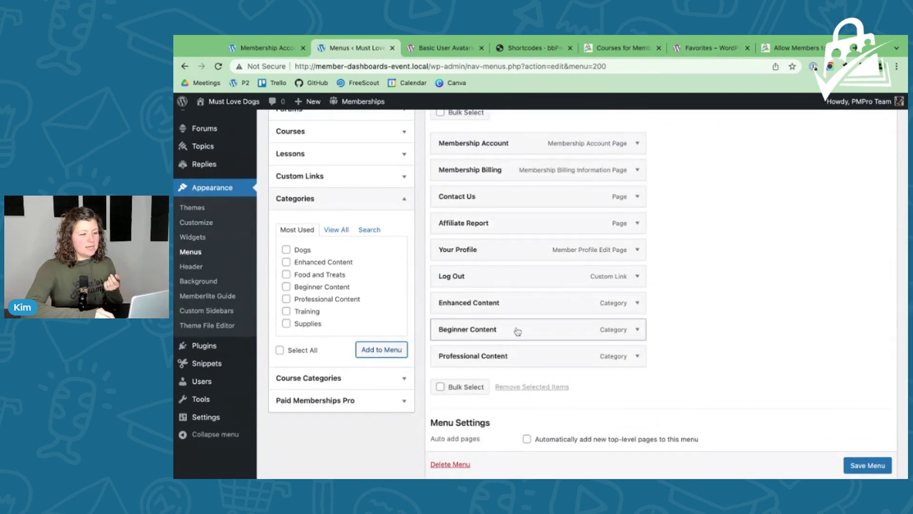
pyautogui.moveTo(517, 306); pyautogui.dragTo(518, 334)
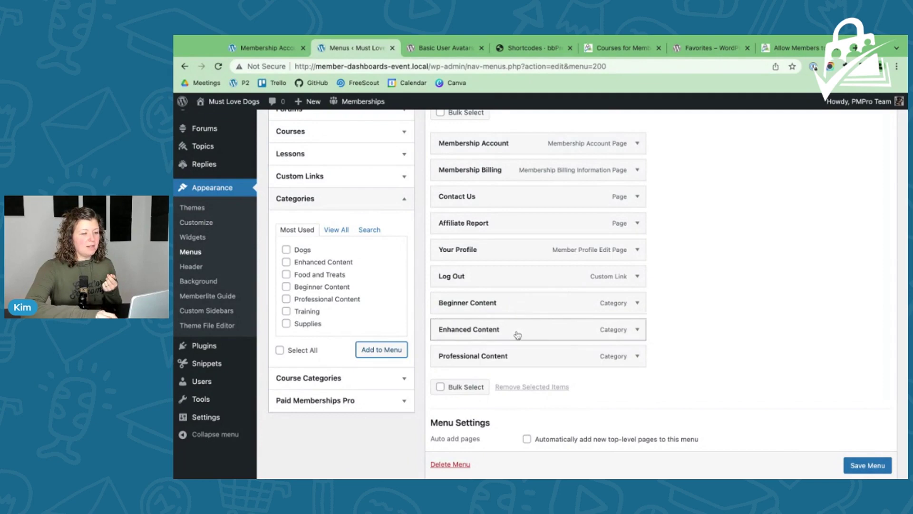
# - Search the site's pages for "blog" and add the Blog posts page to the menu
pyautogui.scroll(3, 335, 224)
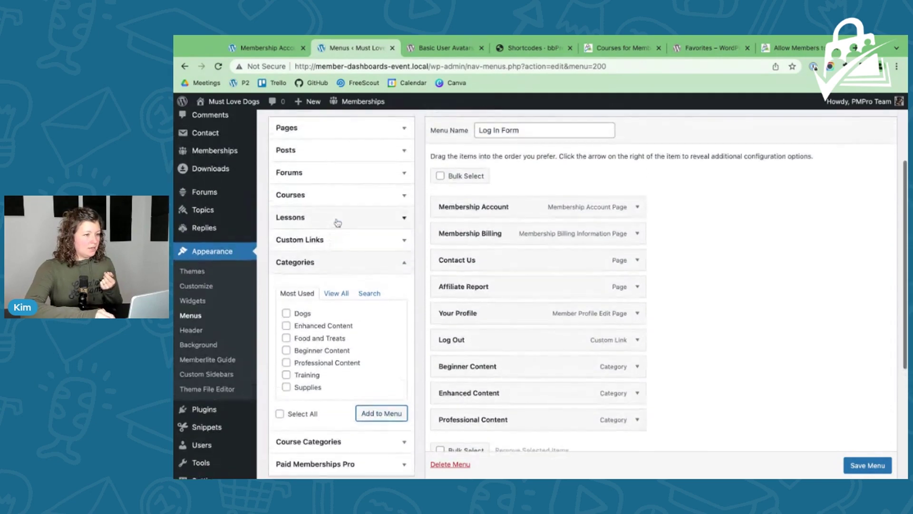
pyautogui.click(348, 134)
pyautogui.click(341, 162)
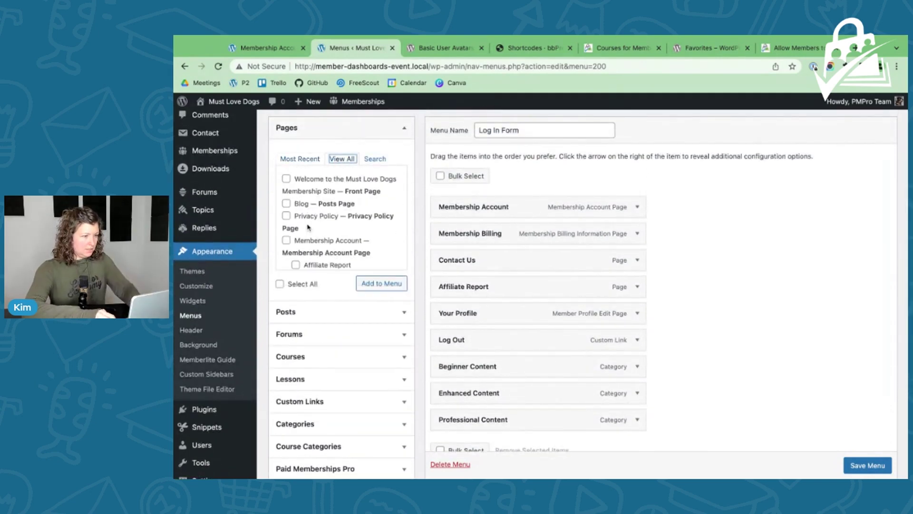
pyautogui.click(375, 161)
pyautogui.click(319, 177)
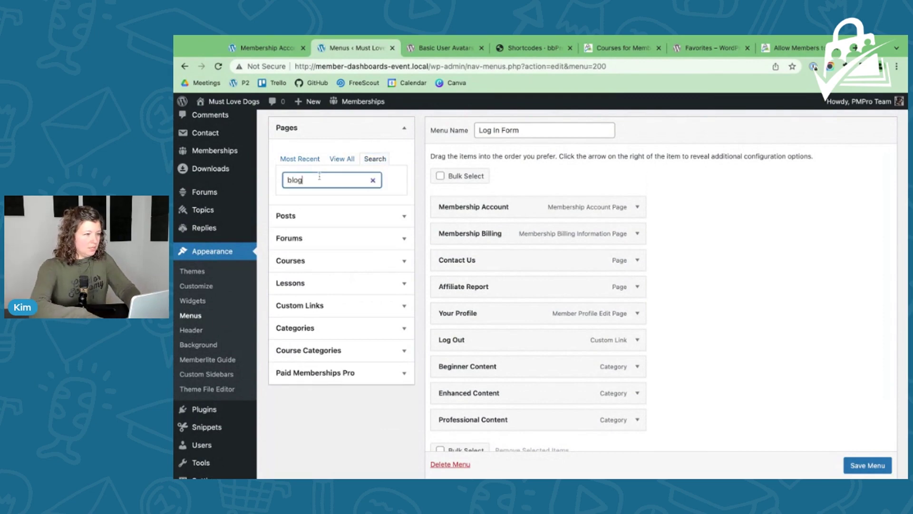
pyautogui.click(286, 201)
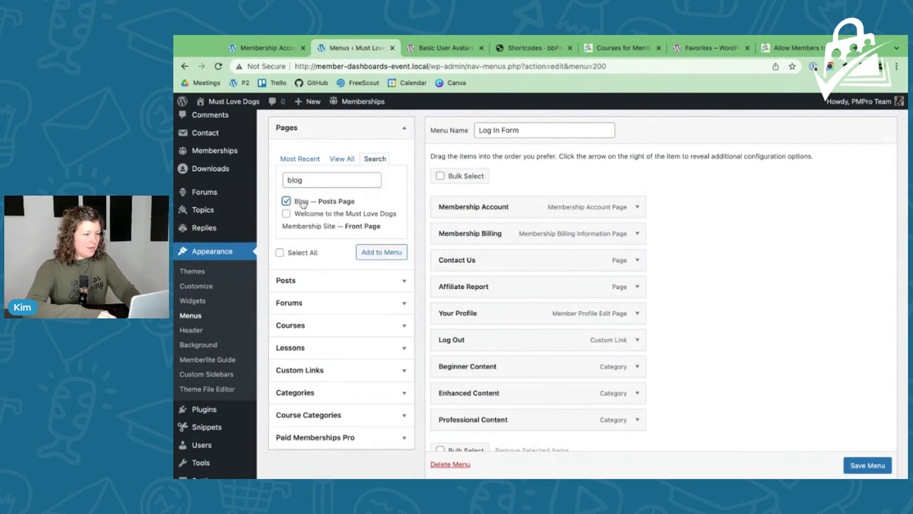
pyautogui.click(368, 253)
# - Place Blog below Log Out and nest Beginner, Professional and Enhanced Content under it as sub items
pyautogui.scroll(-3, 561, 334)
pyautogui.moveTo(475, 365)
pyautogui.mouseDown()
pyautogui.moveTo(475, 341)
pyautogui.moveTo(490, 366)
pyautogui.mouseUp()
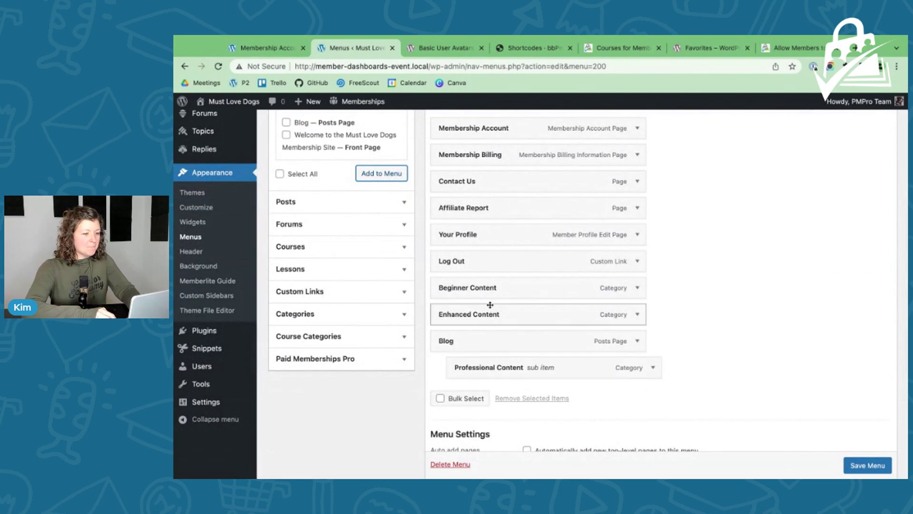
pyautogui.moveTo(490, 305); pyautogui.dragTo(504, 366)
pyautogui.moveTo(476, 288); pyautogui.dragTo(492, 310)
pyautogui.scroll(-1, 868, 466)
# - Save the Log In Form menu and reload the live Membership Account page to check the sidebar links
pyautogui.click(868, 466)
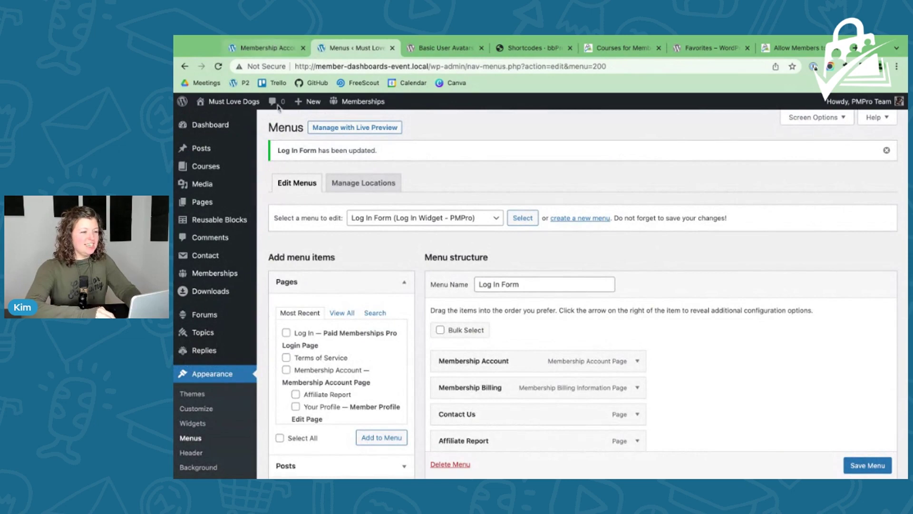
pyautogui.click(280, 49)
pyautogui.press('super+r')
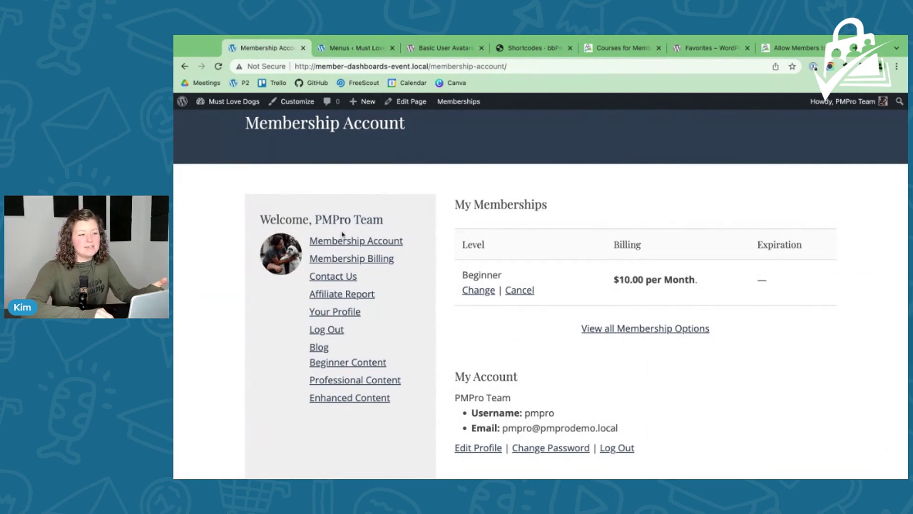
# - Open the Membership Account page's editor in a new tab and close the menu management tab
pyautogui.keyDown('super'); pyautogui.click(411, 101); pyautogui.keyUp('super')
pyautogui.click(328, 66)
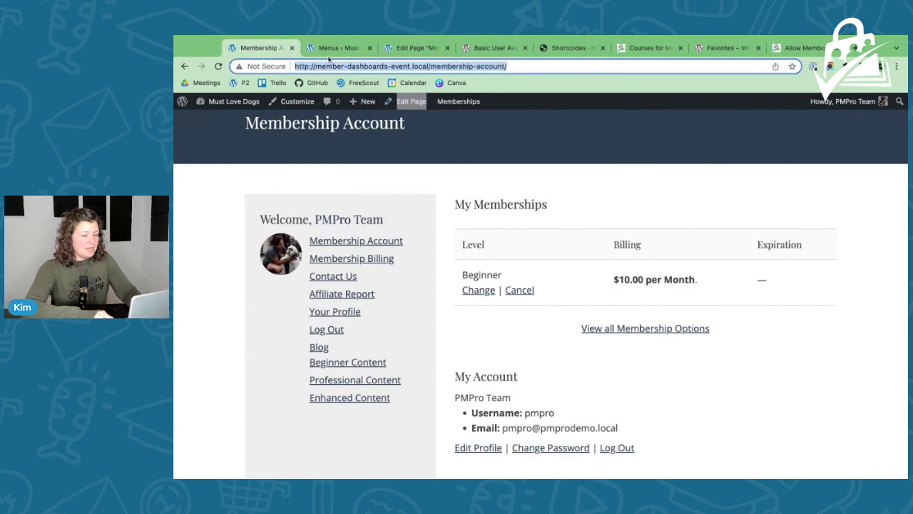
pyautogui.click(369, 48)
pyautogui.click(361, 48)
pyautogui.click(261, 47)
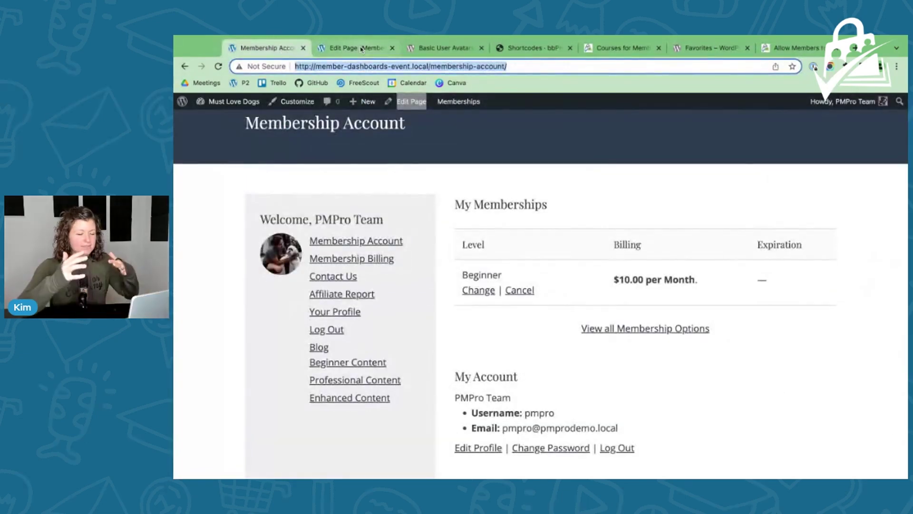
# - Follow the sidebar's Membership Billing link to review the billing page and return to the Membership Account page
pyautogui.click(361, 259)
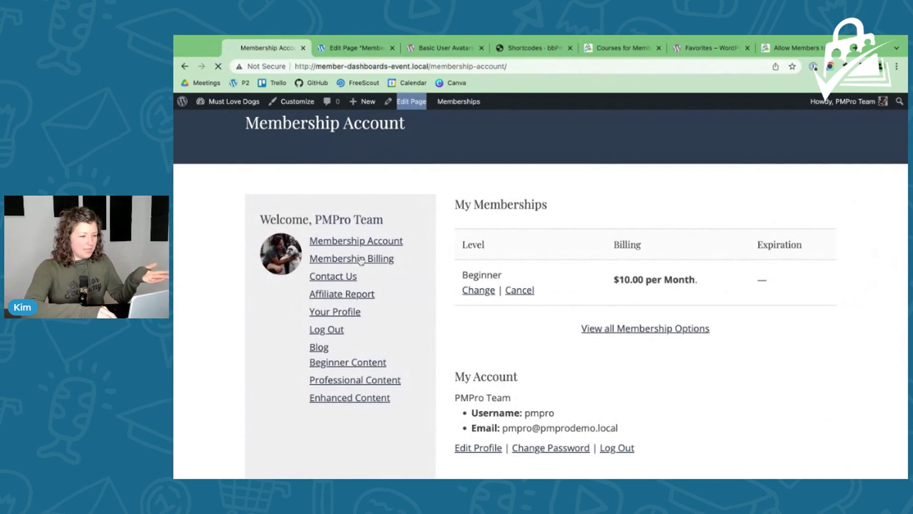
pyautogui.scroll(-3, 361, 259)
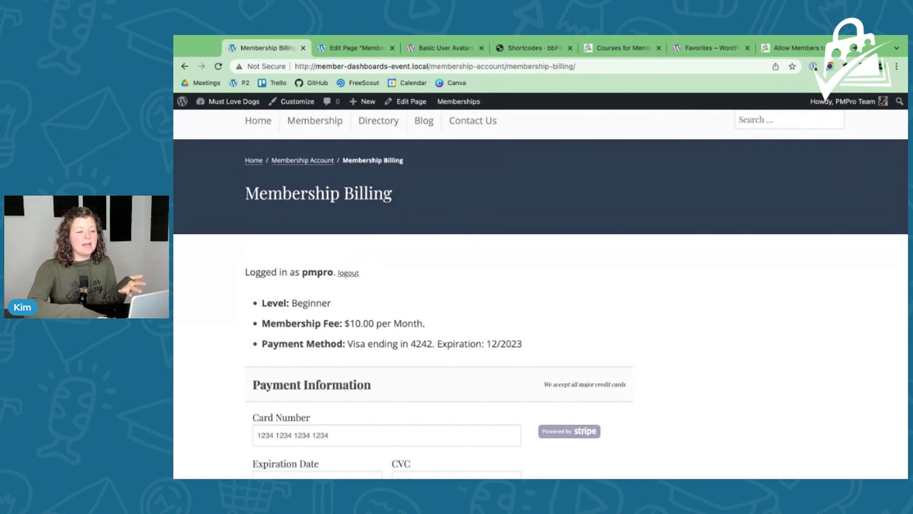
pyautogui.press('super+bracketleft')
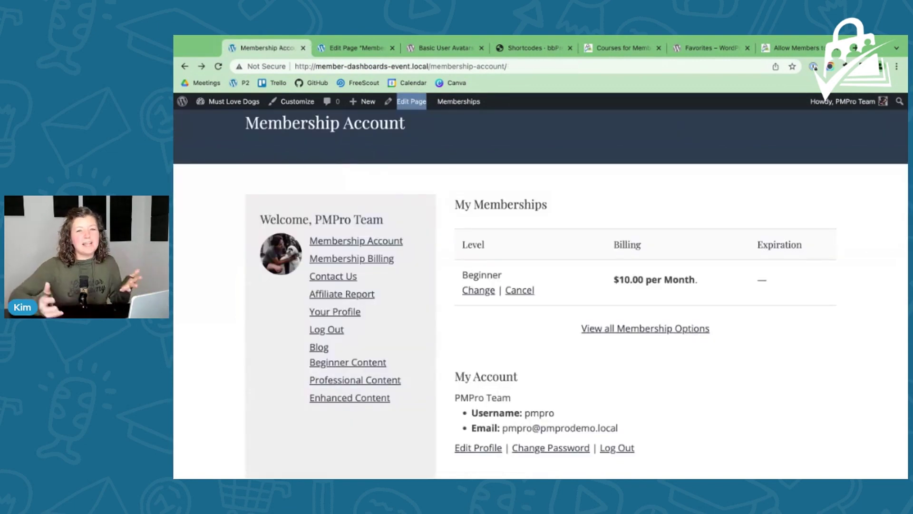
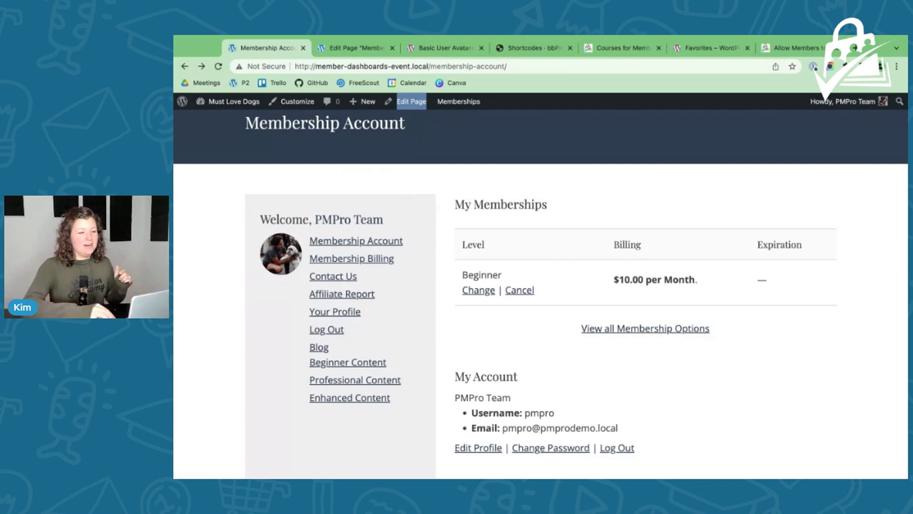
# - Turn off the Profile and Invoices sections in the Membership Account page block, leaving My Memberships shown
pyautogui.click(350, 48)
pyautogui.click(392, 262)
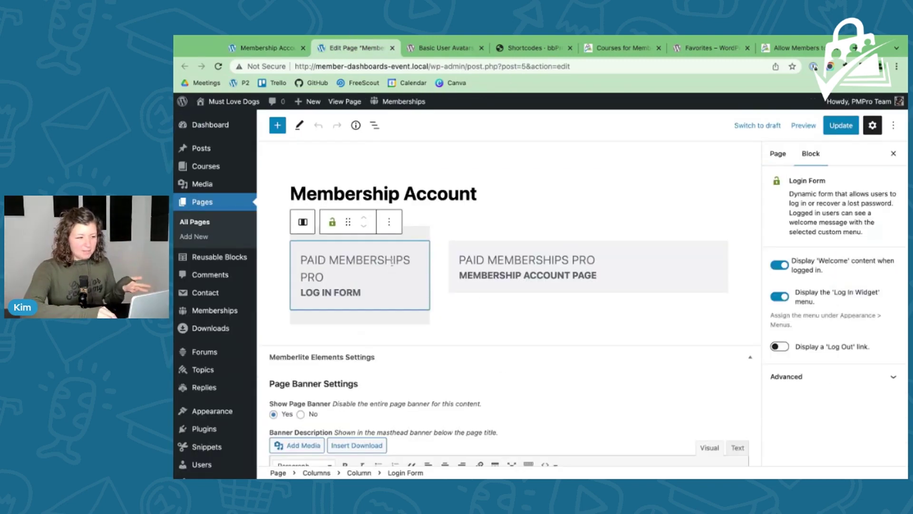
pyautogui.click(518, 255)
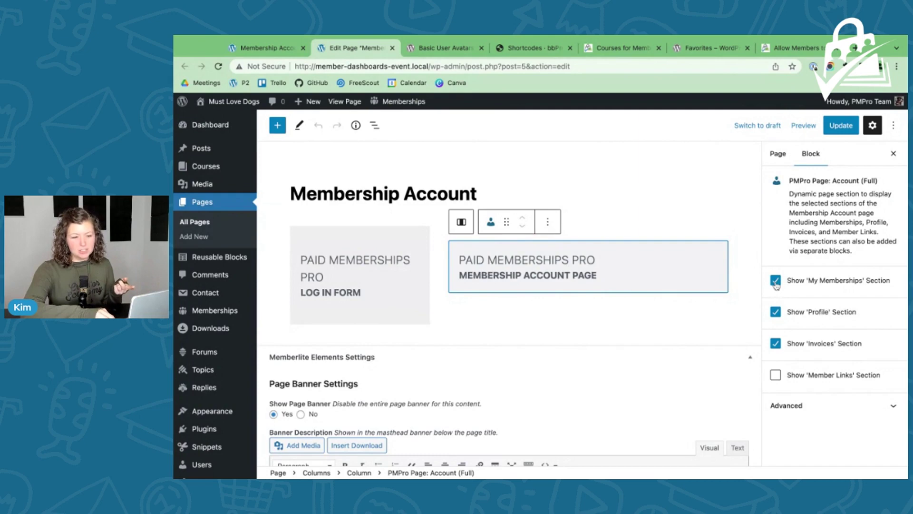
pyautogui.click(776, 314)
pyautogui.click(777, 344)
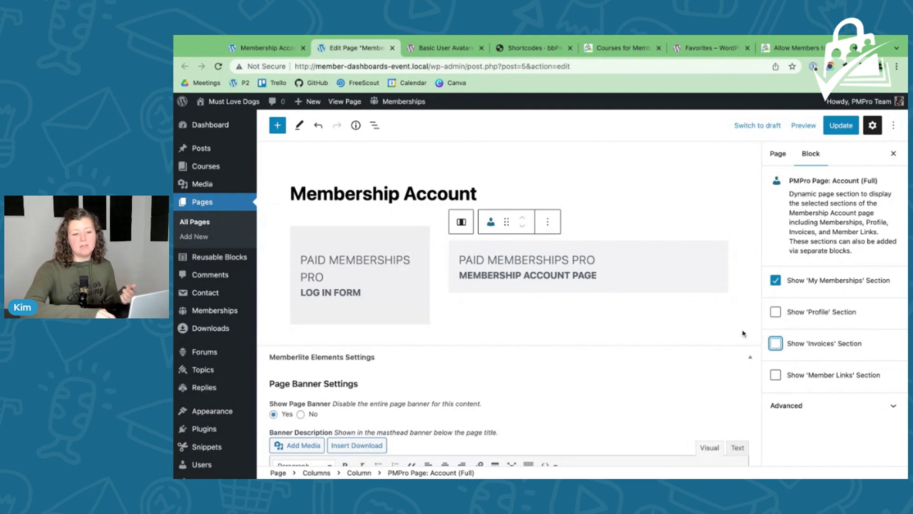
pyautogui.click(682, 276)
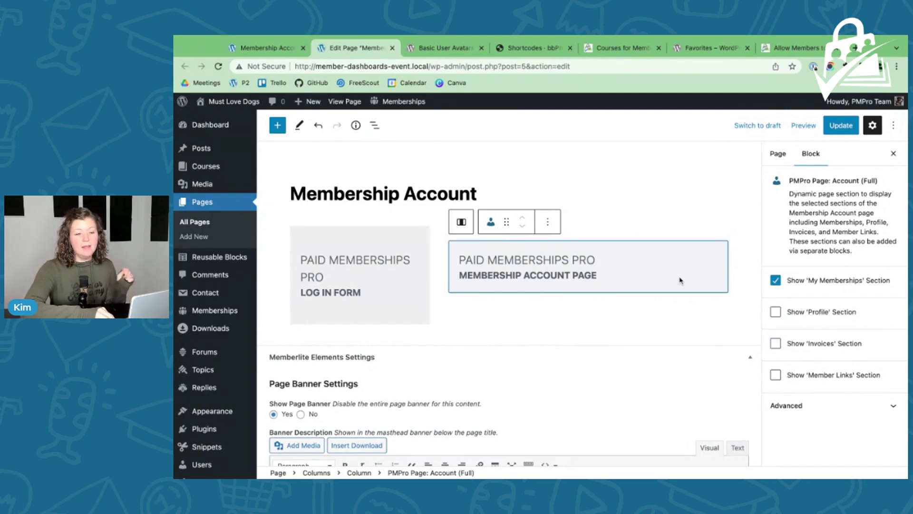
# - Insert a 50/50 Columns block beneath the Membership Account block inside the wider column
pyautogui.click(651, 317)
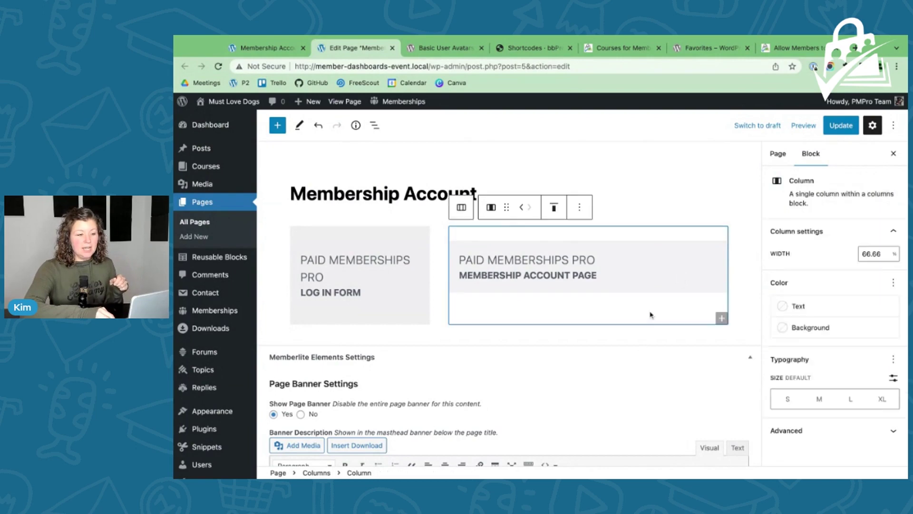
pyautogui.click(732, 312)
pyautogui.click(702, 310)
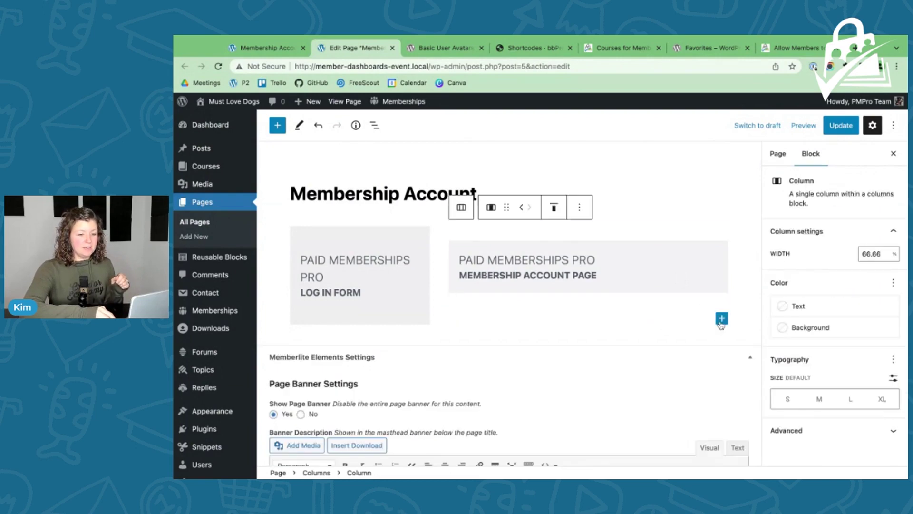
pyautogui.click(722, 317)
pyautogui.click(816, 209)
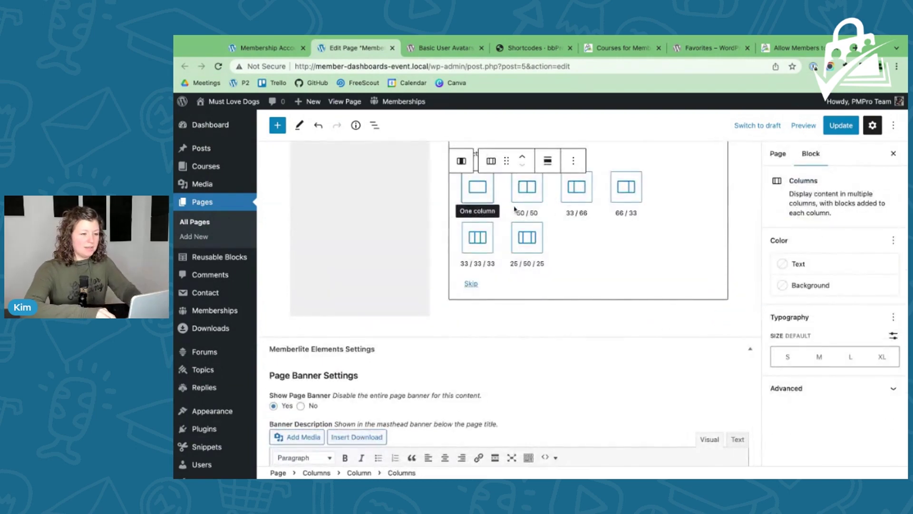
pyautogui.click(530, 200)
pyautogui.click(514, 315)
pyautogui.write('account')
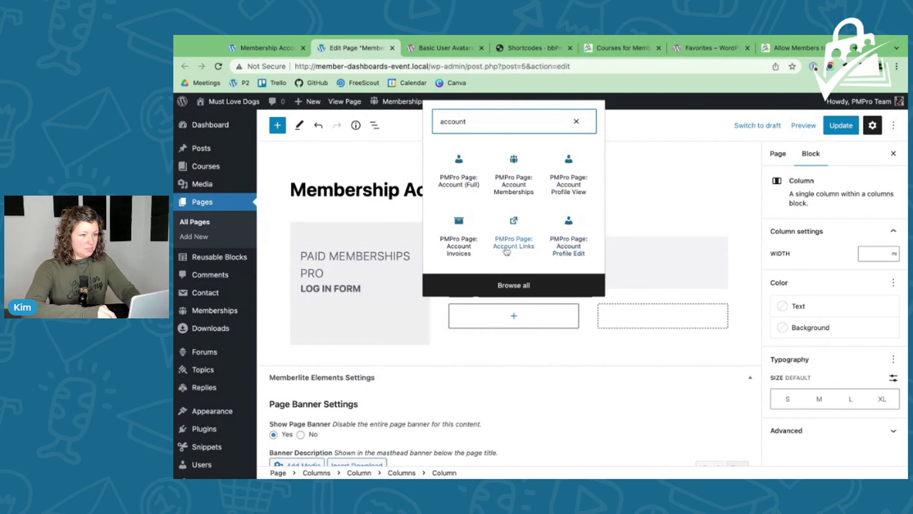
pyautogui.click(568, 240)
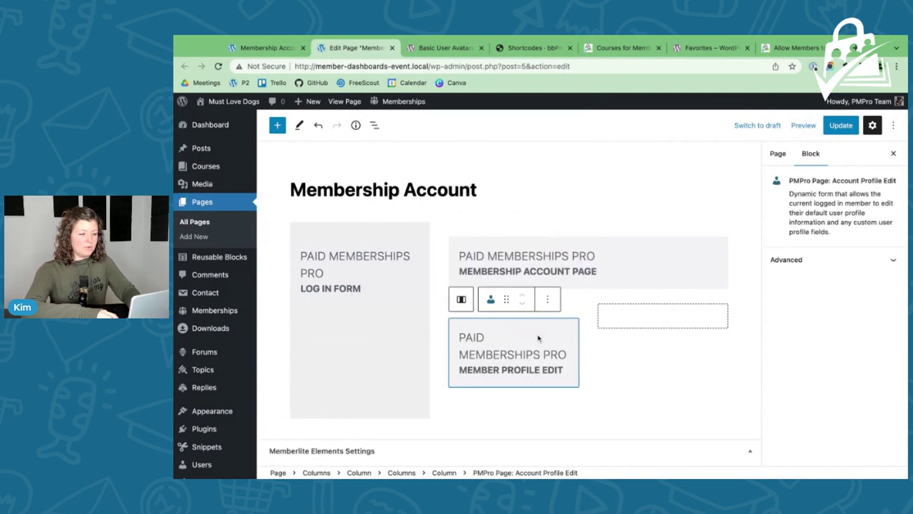
pyautogui.press('Delete')
# - Try the PMPro Page: Account Profile Edit block in the first nested column, checking it on the updated live page before removing it
pyautogui.click(514, 315)
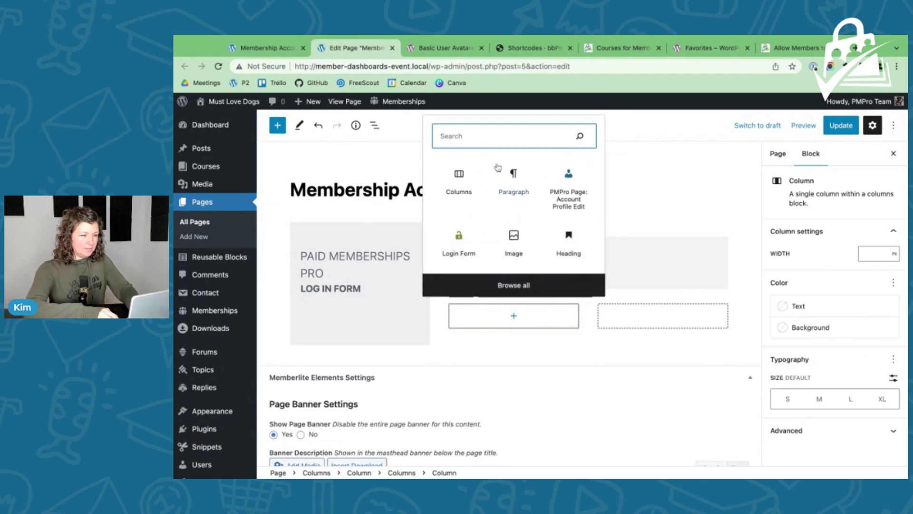
pyautogui.write('membership account')
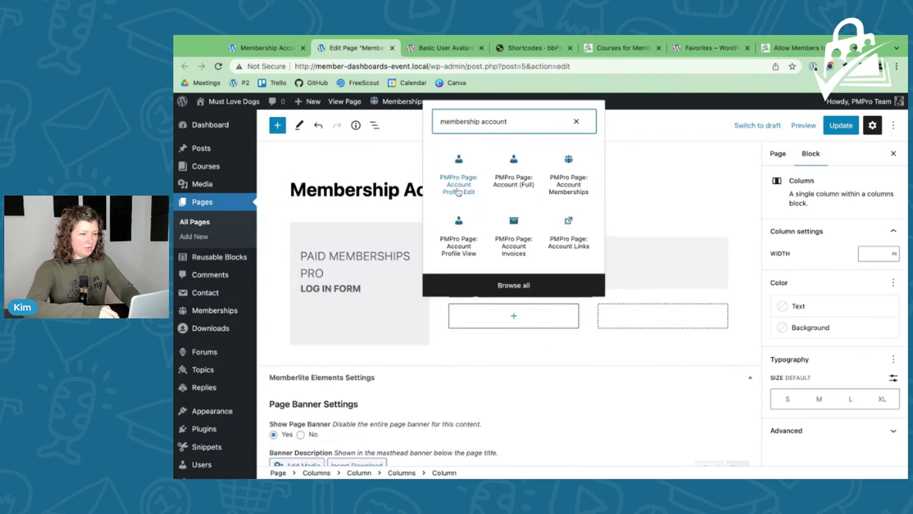
pyautogui.click(459, 186)
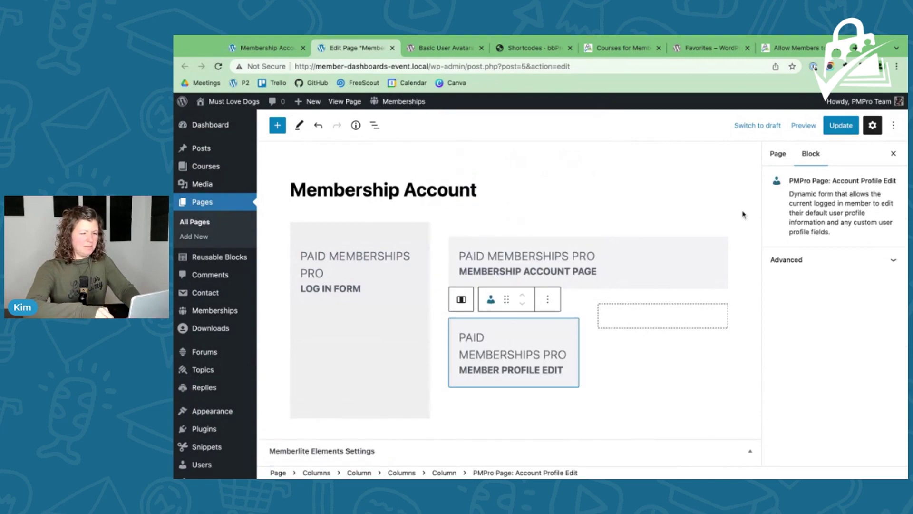
pyautogui.click(839, 129)
pyautogui.click(266, 48)
pyautogui.press('super+r')
pyautogui.scroll(-3, 577, 360)
pyautogui.click(354, 48)
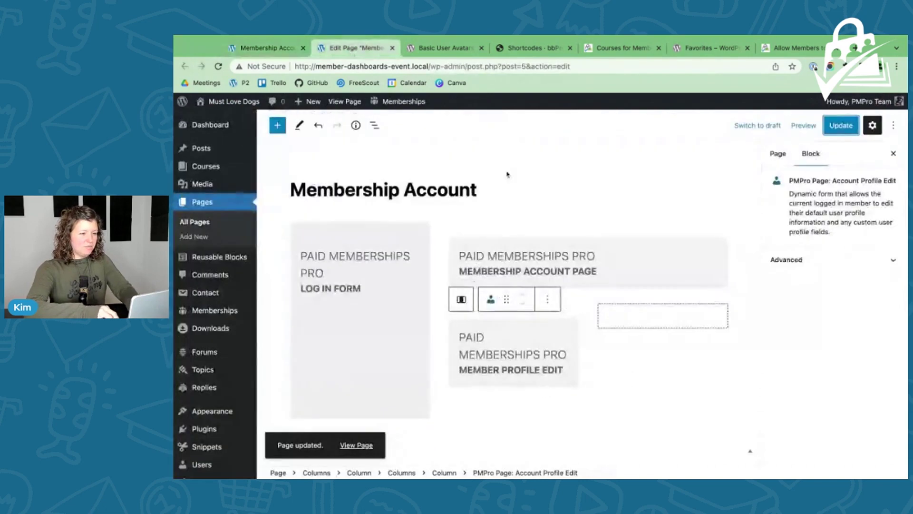
pyautogui.press('BackSpace')
# - Insert a PMPro Page: Account (Full) block in the first nested column, showing only the Profile section
pyautogui.click(516, 320)
pyautogui.click(513, 316)
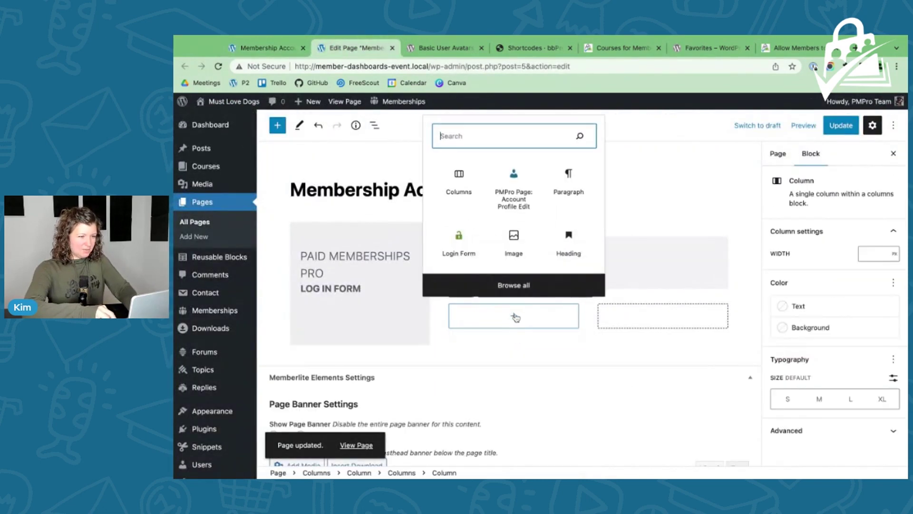
pyautogui.write('account')
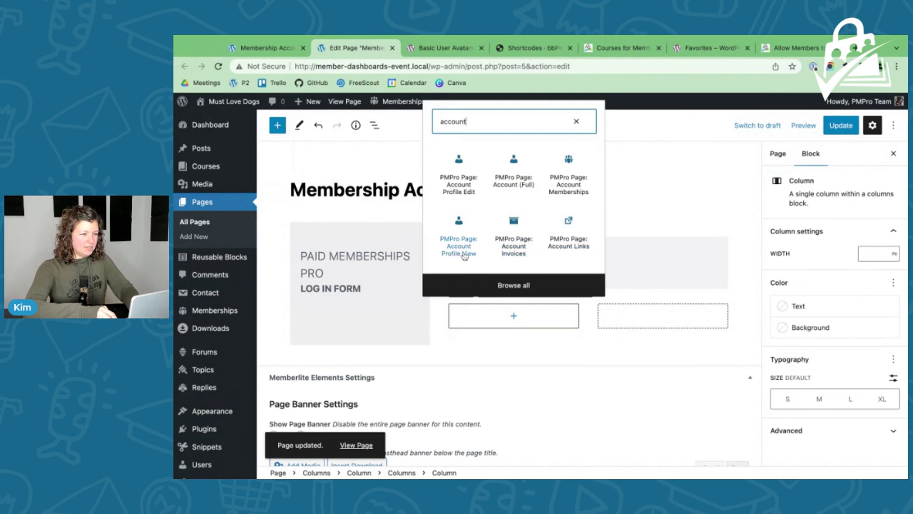
pyautogui.click(513, 185)
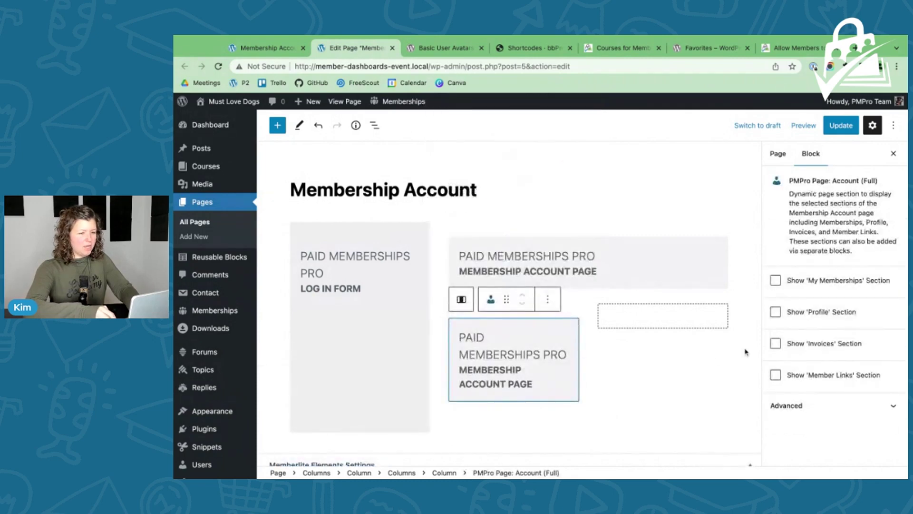
pyautogui.click(775, 311)
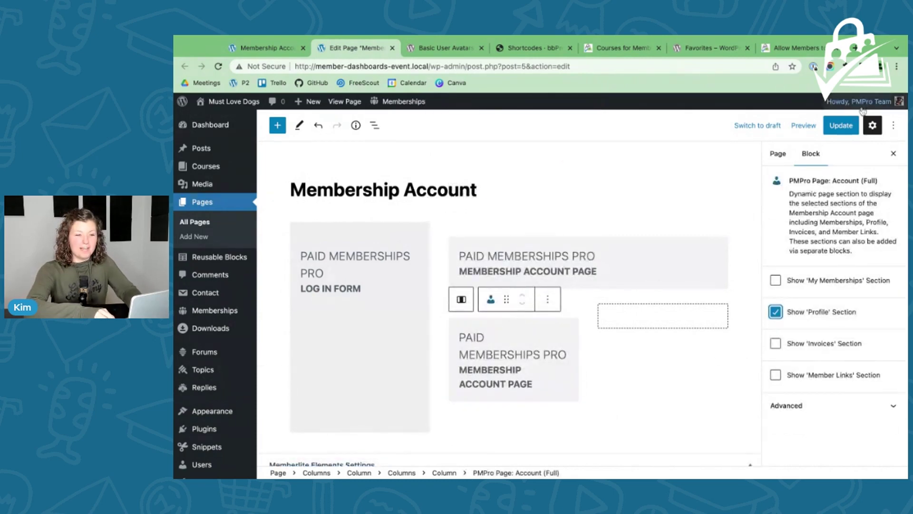
# - Update the page and reload the live Membership Account page to review the profile section
pyautogui.click(850, 124)
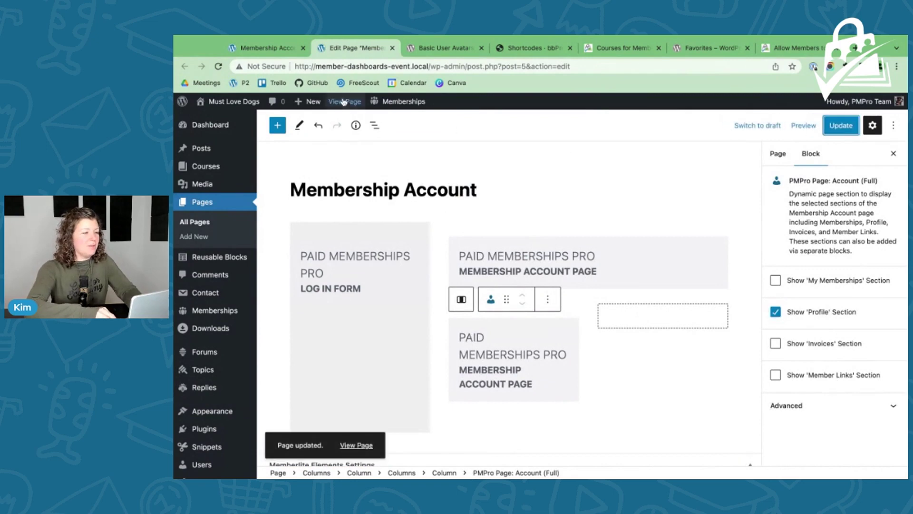
pyautogui.click(277, 48)
pyautogui.press('super+r')
pyautogui.scroll(2, 677, 296)
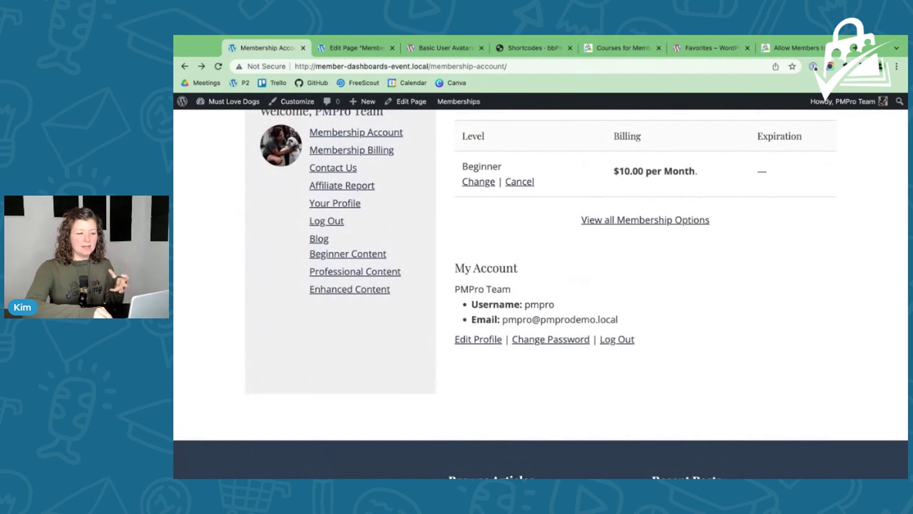
# - Insert a PMPro Page: Account (Full) block in the second nested column, showing only the Member Links section
pyautogui.click(354, 48)
pyautogui.click(660, 321)
pyautogui.click(662, 316)
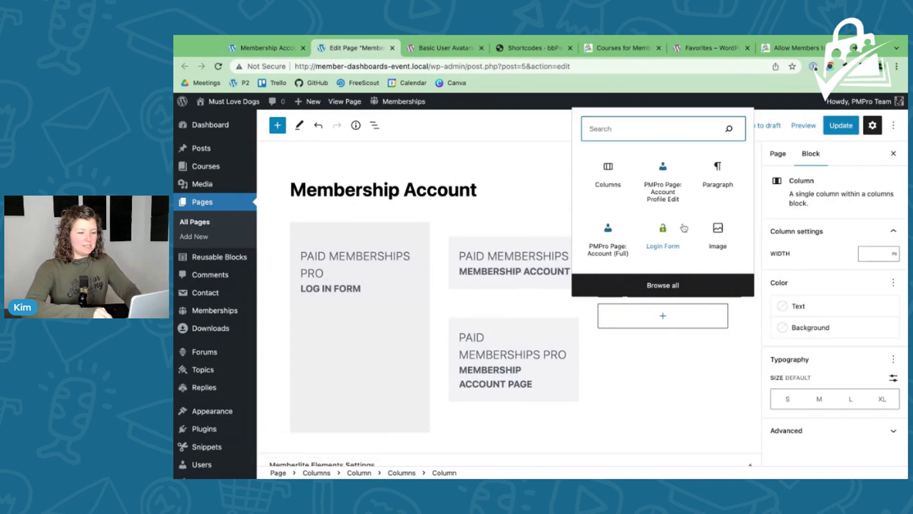
pyautogui.write('member')
pyautogui.doubleClick(657, 125)
pyautogui.write('account')
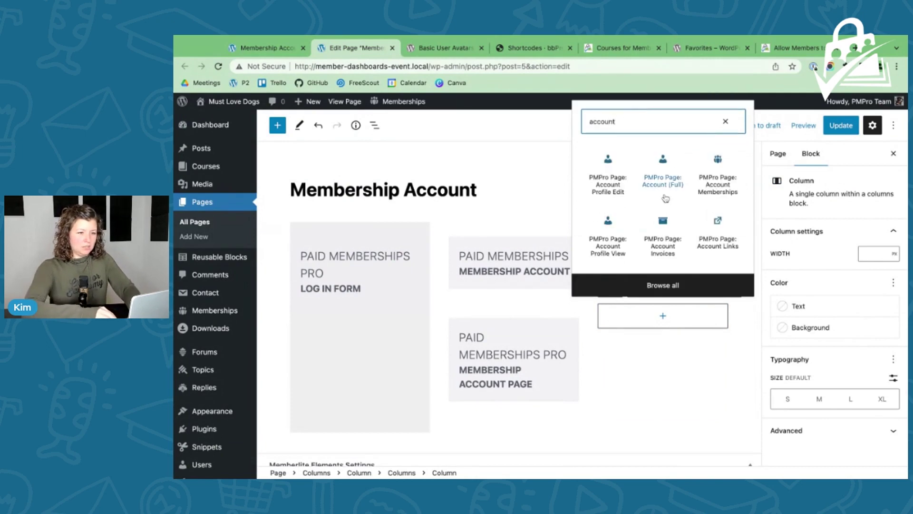
pyautogui.click(670, 185)
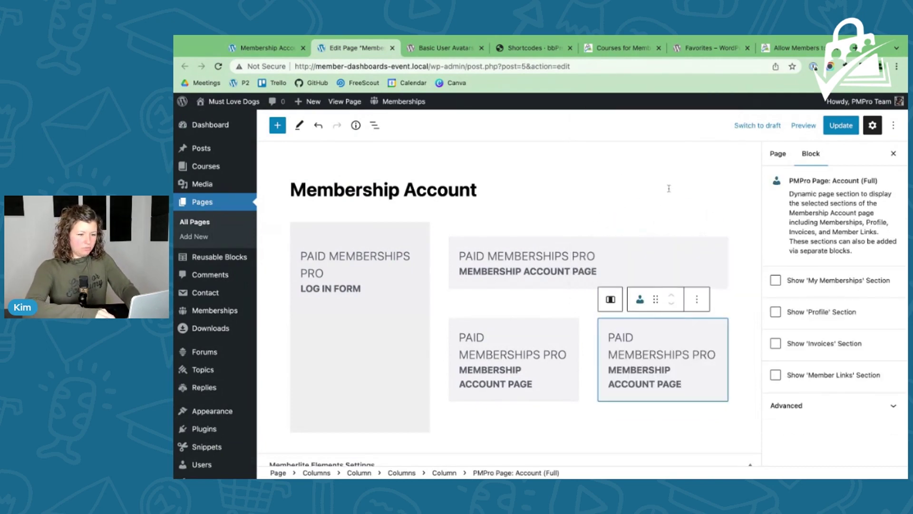
pyautogui.click(775, 375)
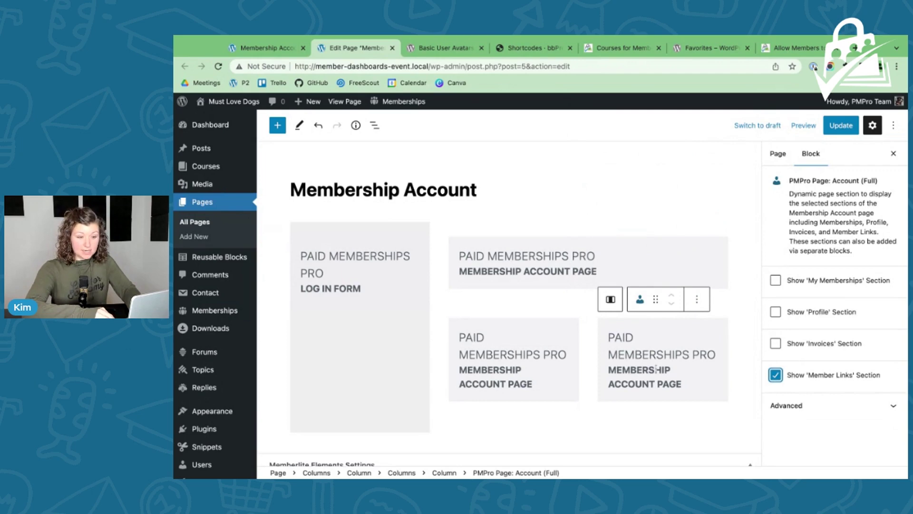
# - Add a PMPro Page: Account (Full) block beneath the nested columns in the wider column, showing only the Invoices section
pyautogui.scroll(-2, 652, 371)
pyautogui.click(626, 377)
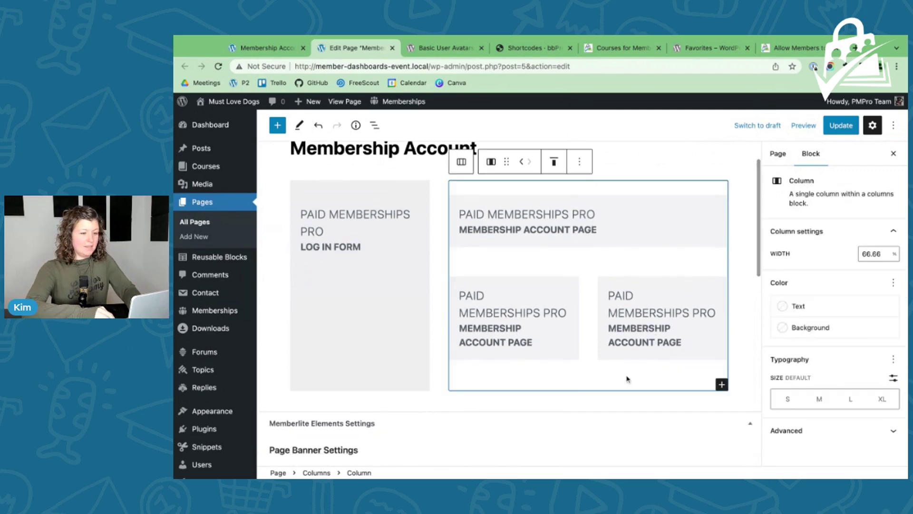
pyautogui.click(722, 384)
pyautogui.click(808, 266)
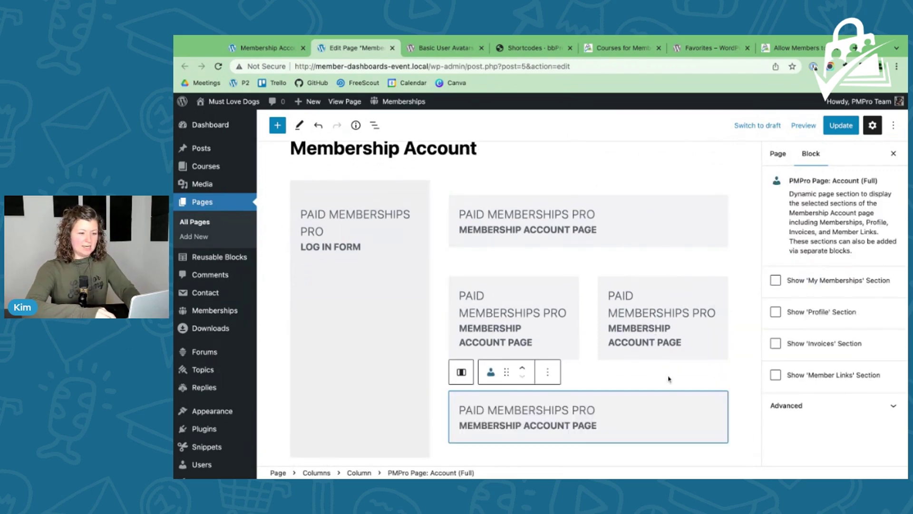
pyautogui.click(781, 344)
# - Update the page and reload the live Membership Account page to review the member links and past invoices
pyautogui.click(835, 132)
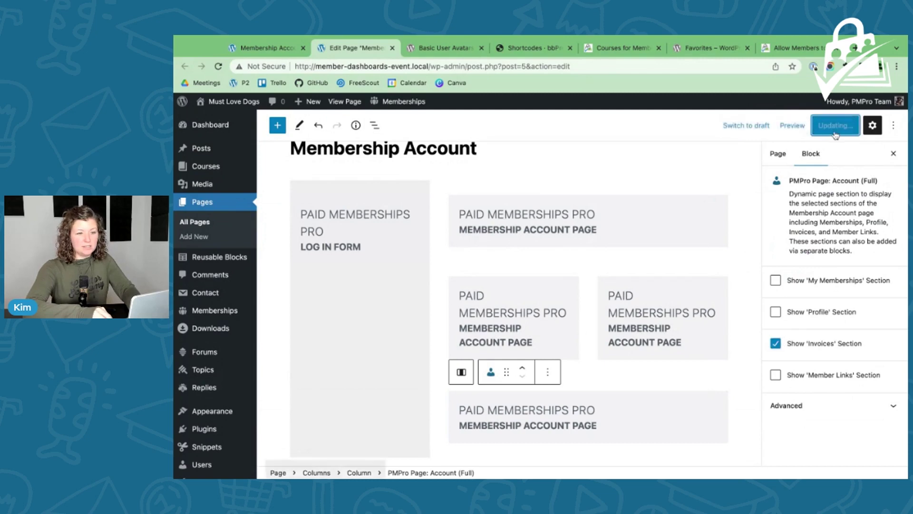
pyautogui.click(267, 48)
pyautogui.press('super+r')
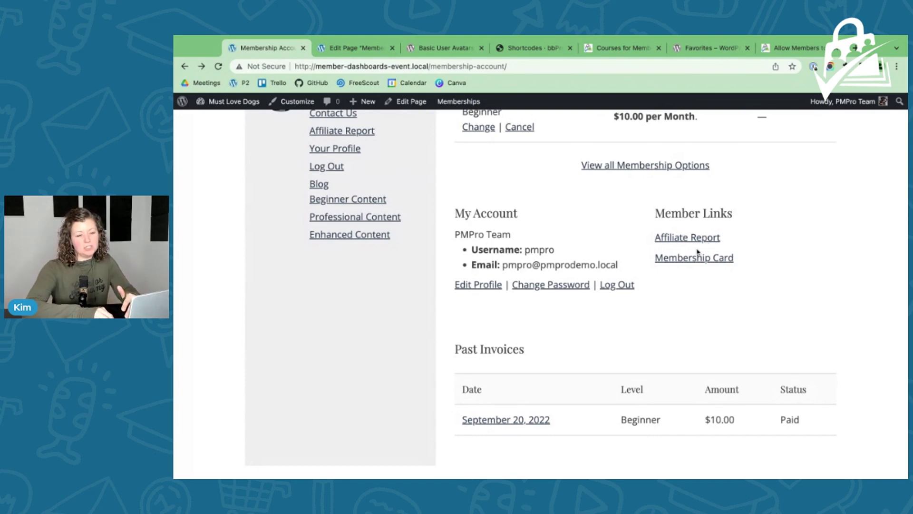
pyautogui.scroll(1, 697, 252)
# - Back in the page editor, set the first nested column's background to the theme's green Secondary color (18BC9C)
pyautogui.click(356, 49)
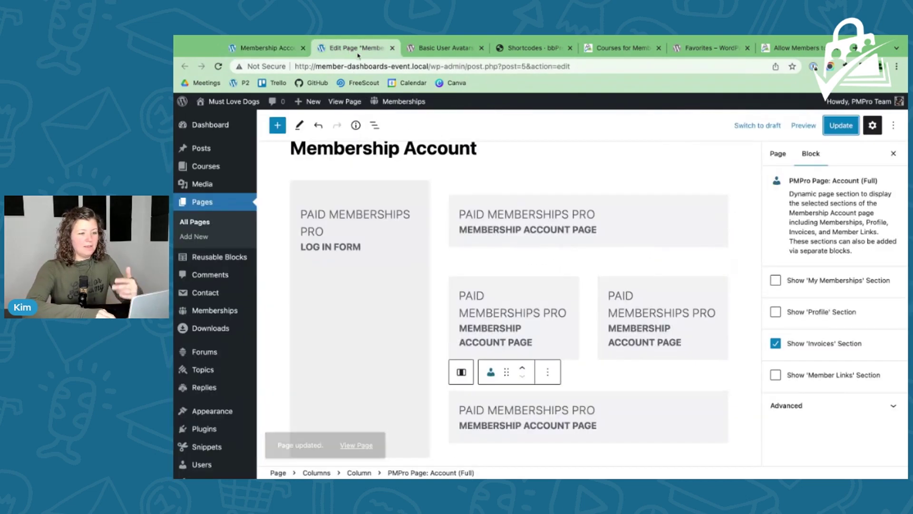
pyautogui.click(492, 304)
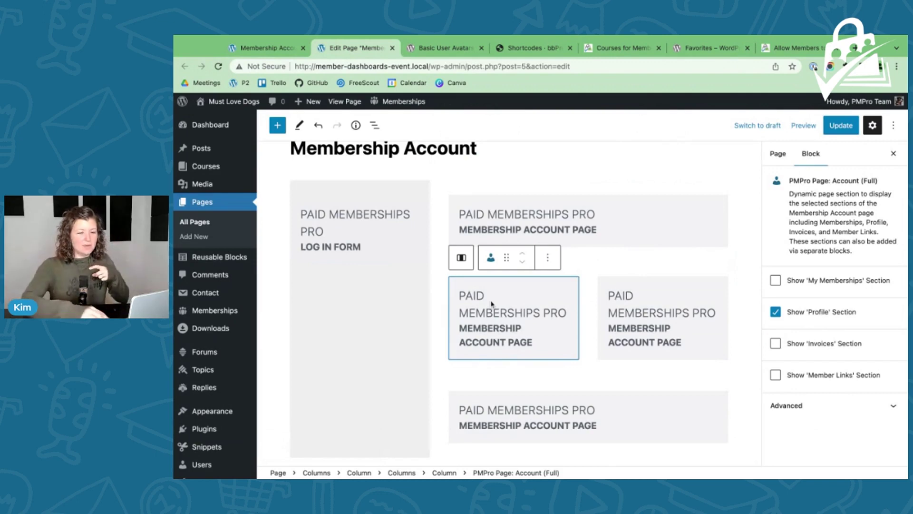
pyautogui.click(551, 303)
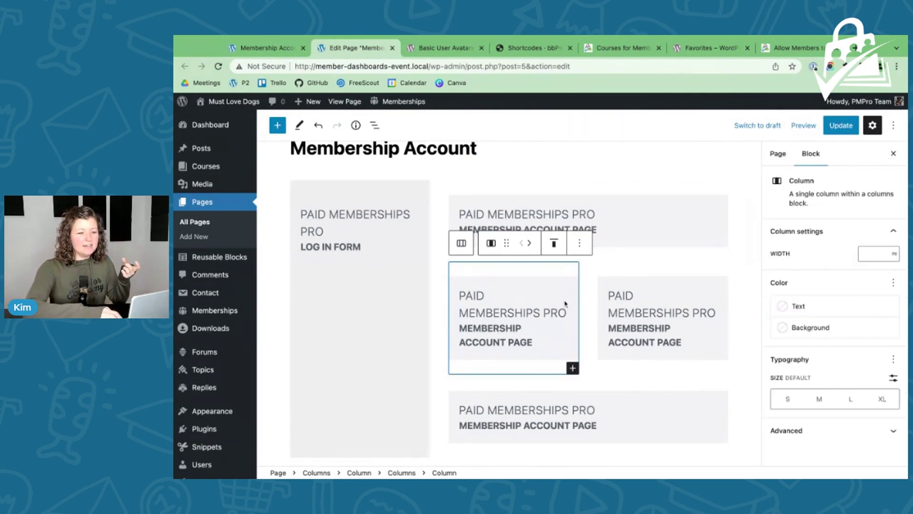
pyautogui.click(783, 332)
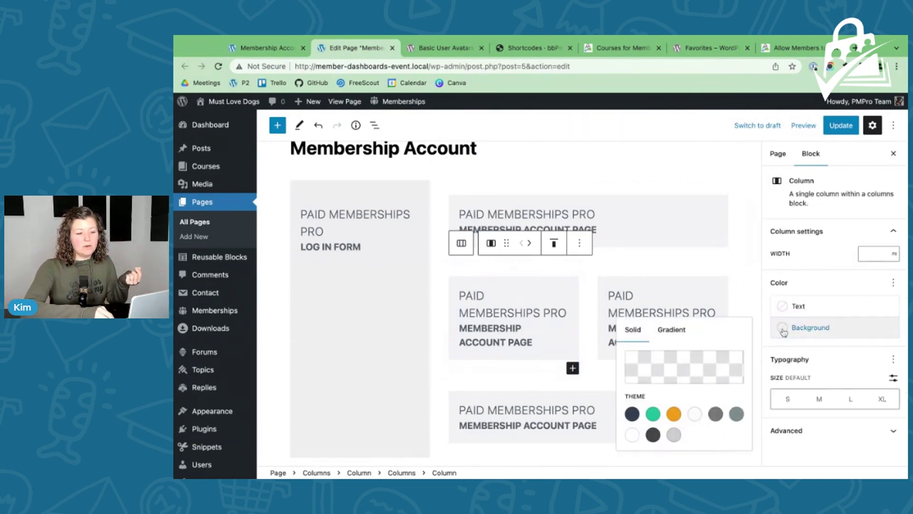
pyautogui.click(653, 413)
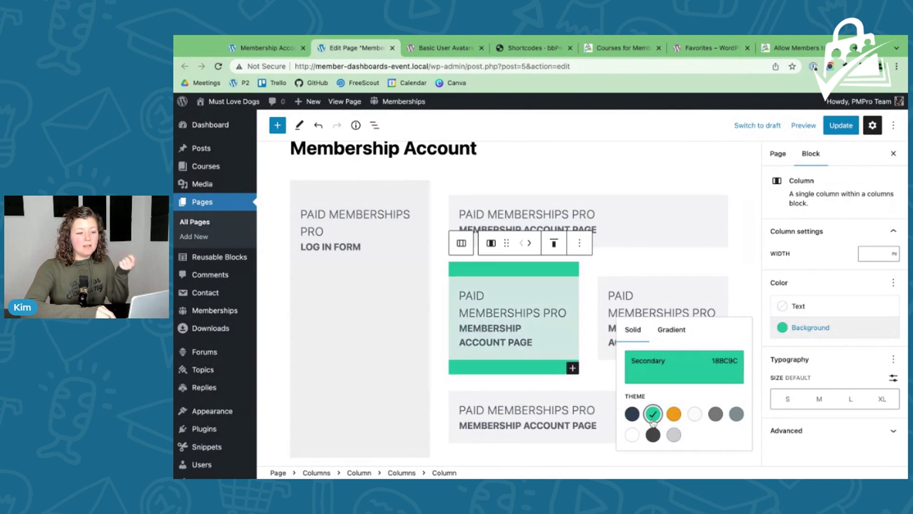
# - Set the second nested column's background to the theme's orange Action color (F39C12)
pyautogui.click(654, 296)
pyautogui.click(671, 271)
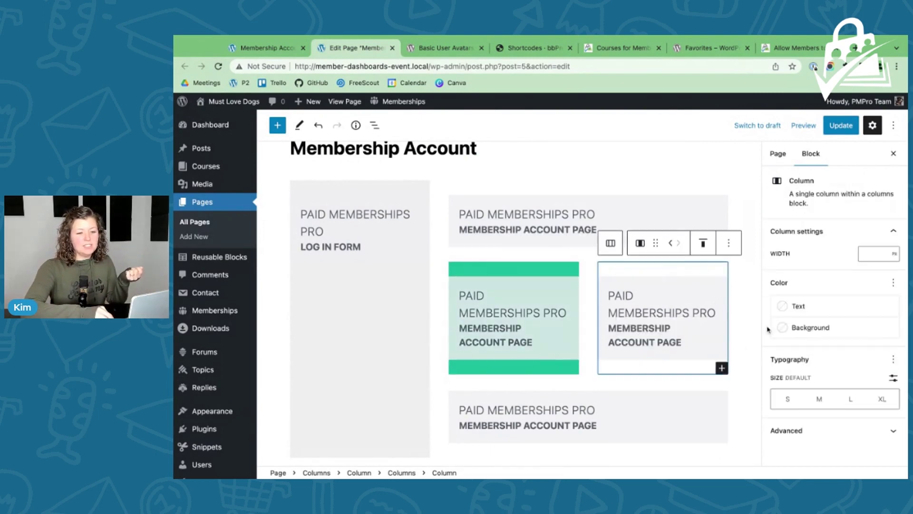
pyautogui.click(803, 327)
pyautogui.click(674, 414)
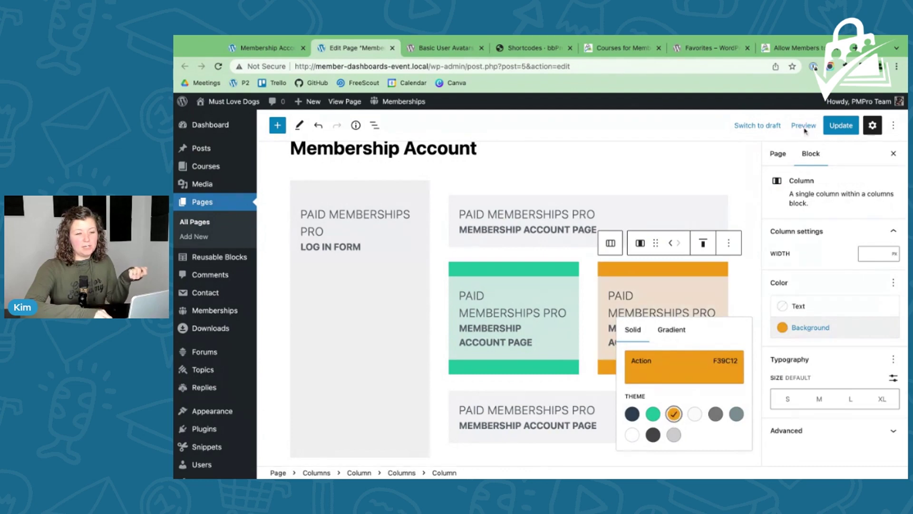
# - Update the page and reload the live Membership Account page to review the colored My Account and Member Links columns
pyautogui.click(825, 126)
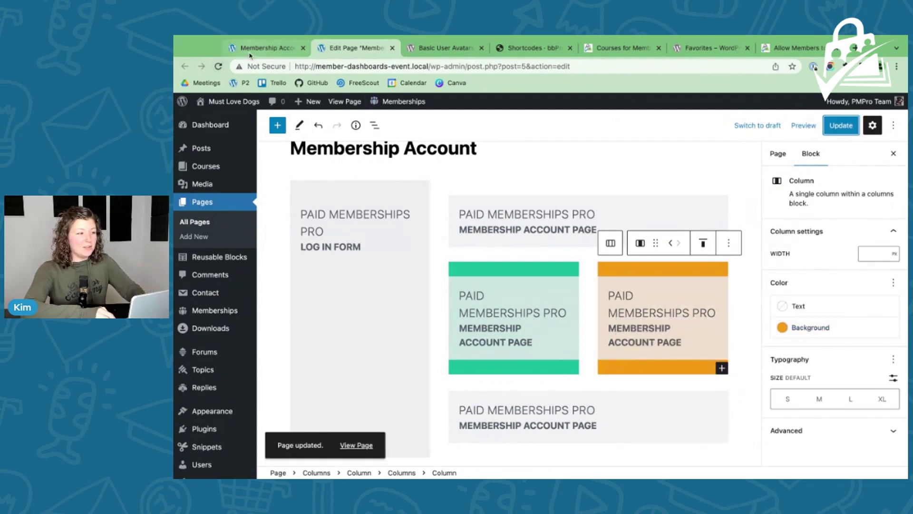
pyautogui.click(254, 48)
pyautogui.press('super+r')
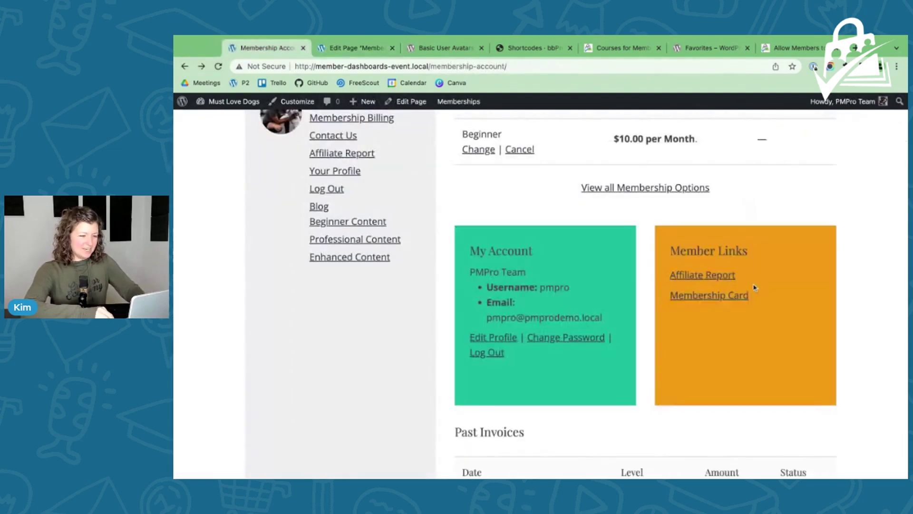
pyautogui.scroll(-3, 650, 308)
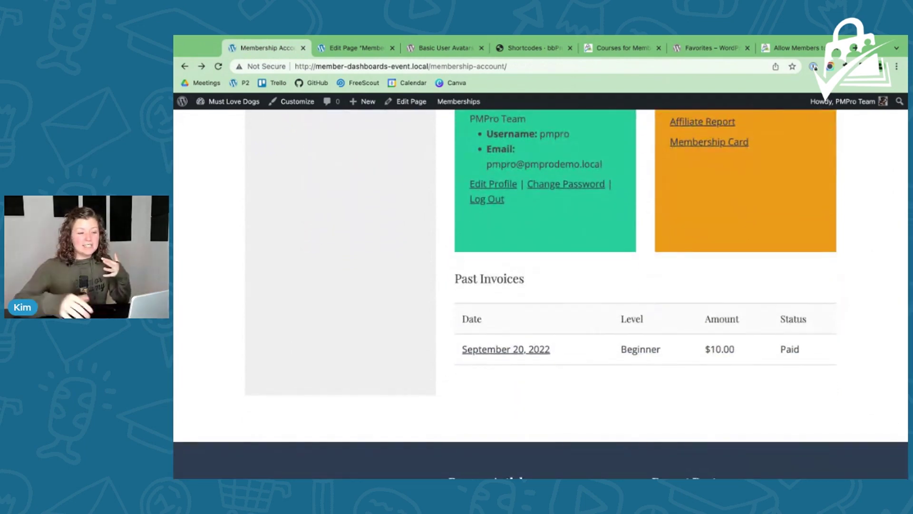
pyautogui.scroll(2, 615, 315)
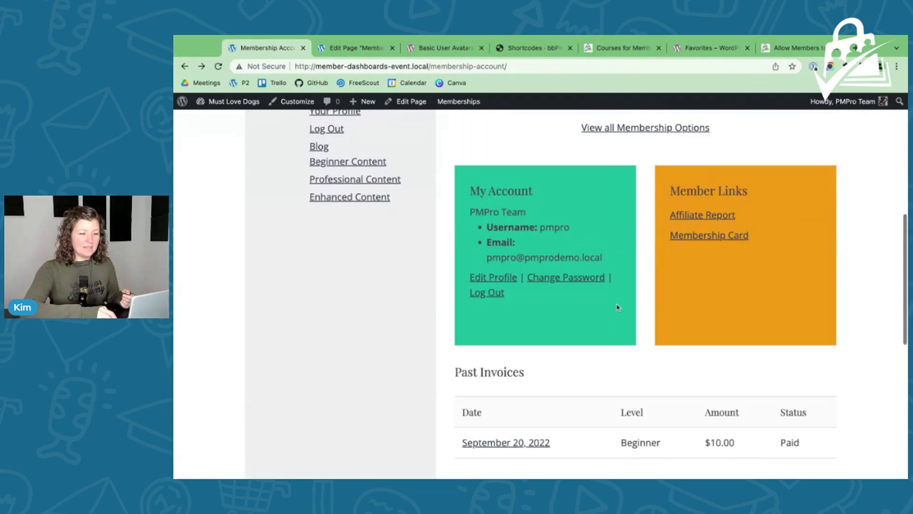
pyautogui.tripleClick(671, 188)
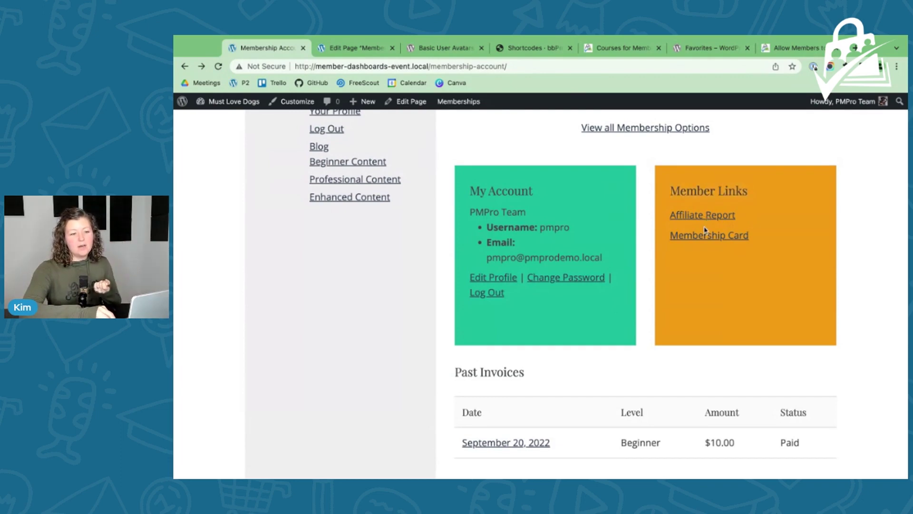
# - Leave the page editor and open the list of all code snippets in the site admin
pyautogui.click(354, 48)
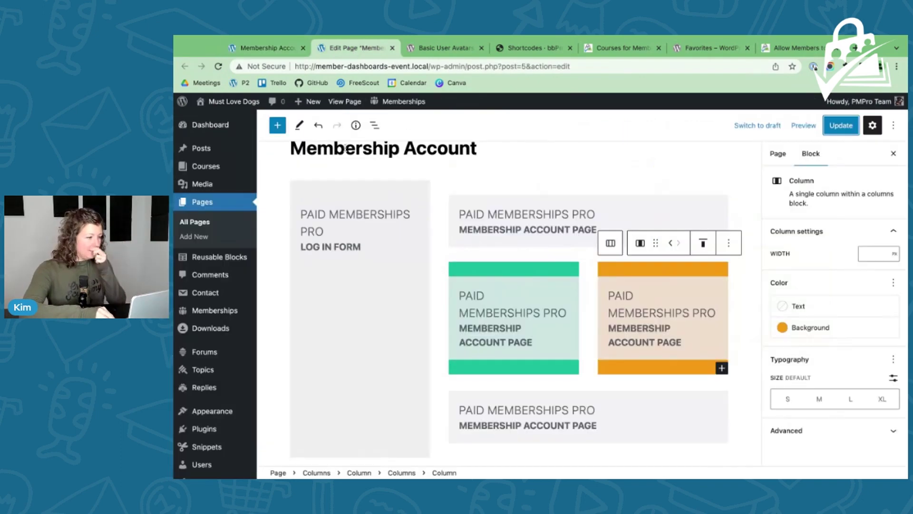
pyautogui.scroll(-2, 245, 318)
pyautogui.moveTo(209, 392)
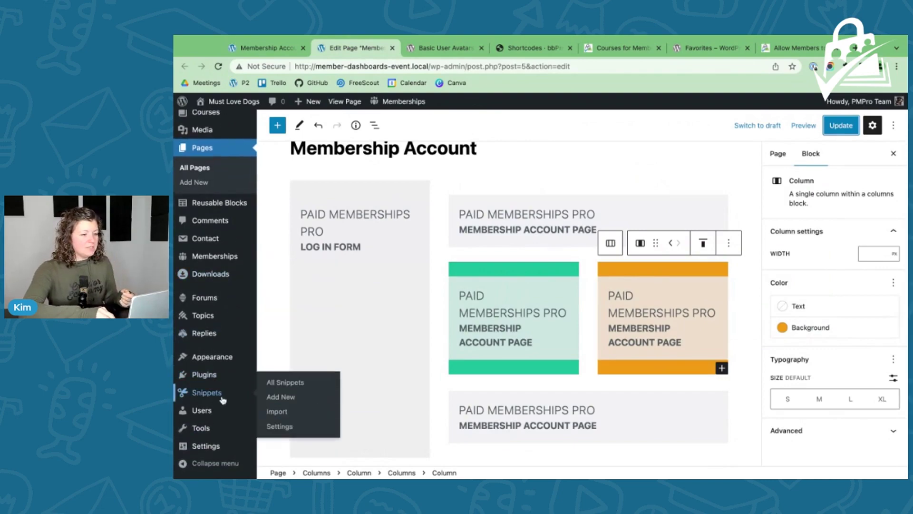
pyautogui.click(287, 385)
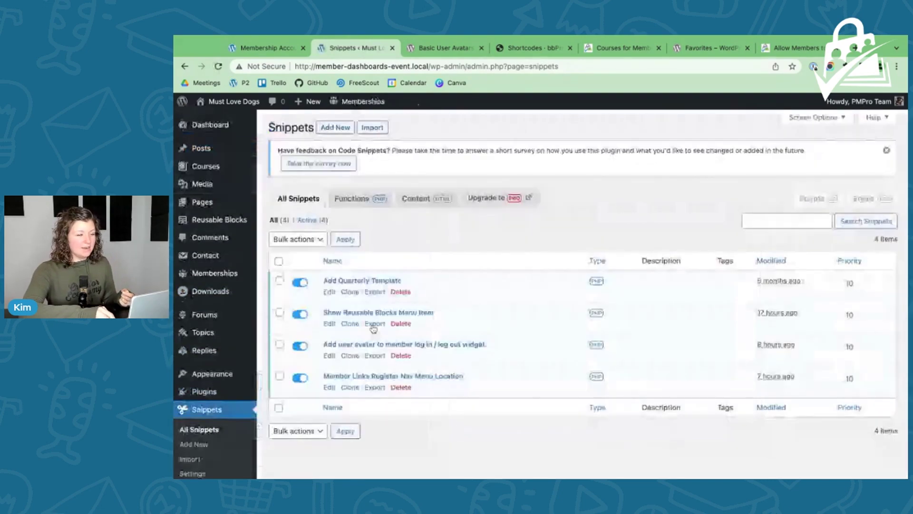
# - Open the Member Links Register Nav Menu Location snippet to examine its code, and load the Member Links menu in the menu editor
pyautogui.click(333, 379)
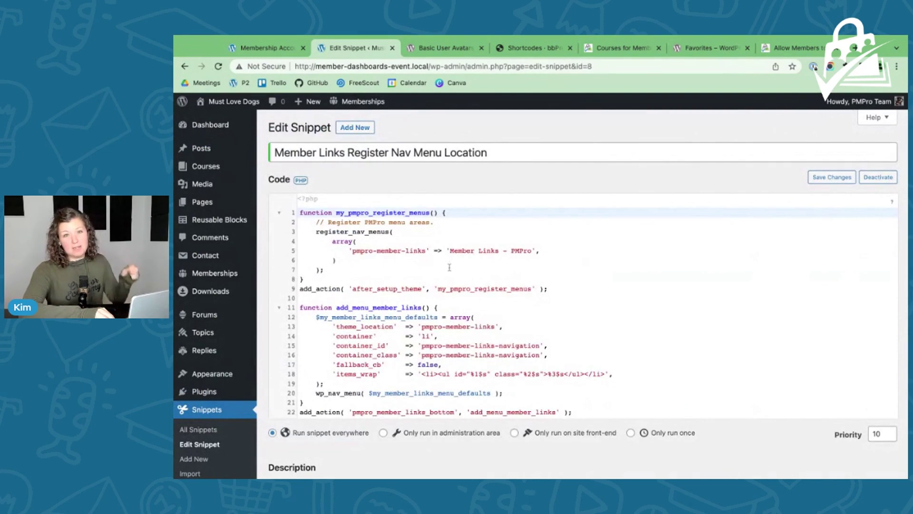
pyautogui.scroll(-2, 420, 288)
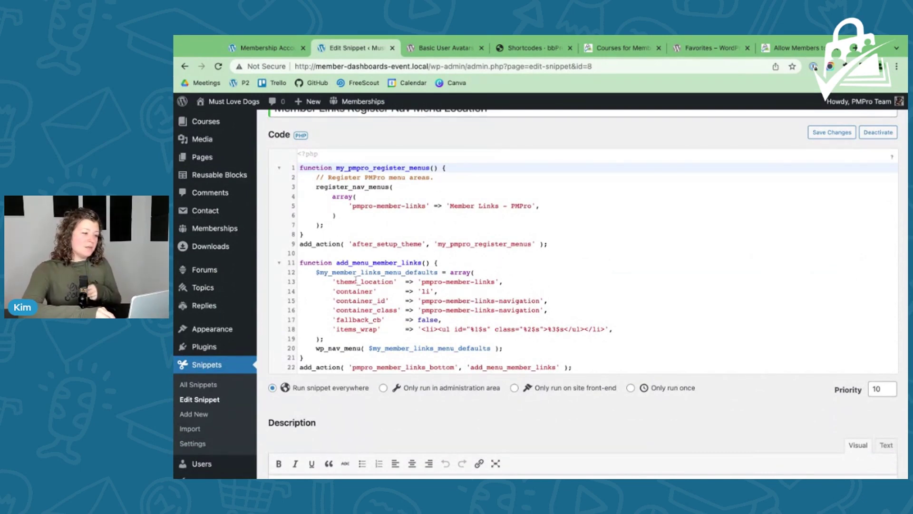
pyautogui.moveTo(199, 331)
pyautogui.click(287, 376)
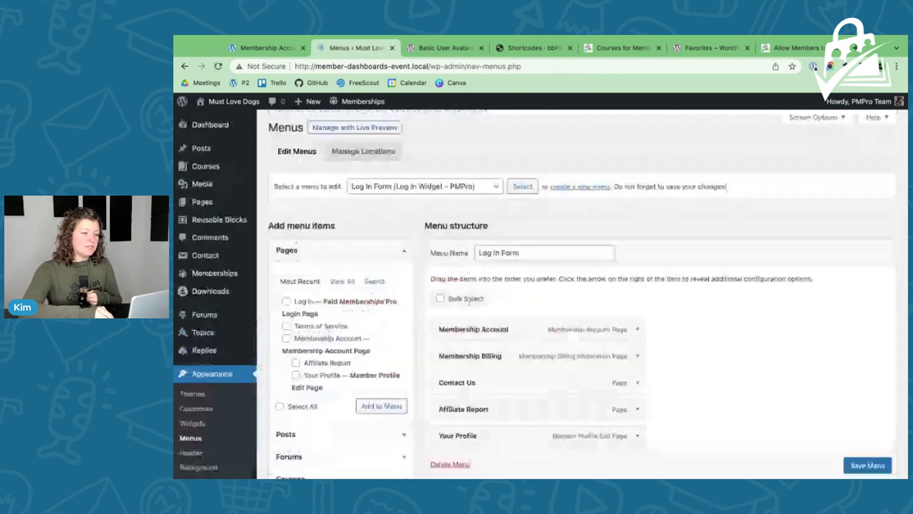
pyautogui.click(475, 189)
pyautogui.click(523, 186)
pyautogui.scroll(-1, 706, 281)
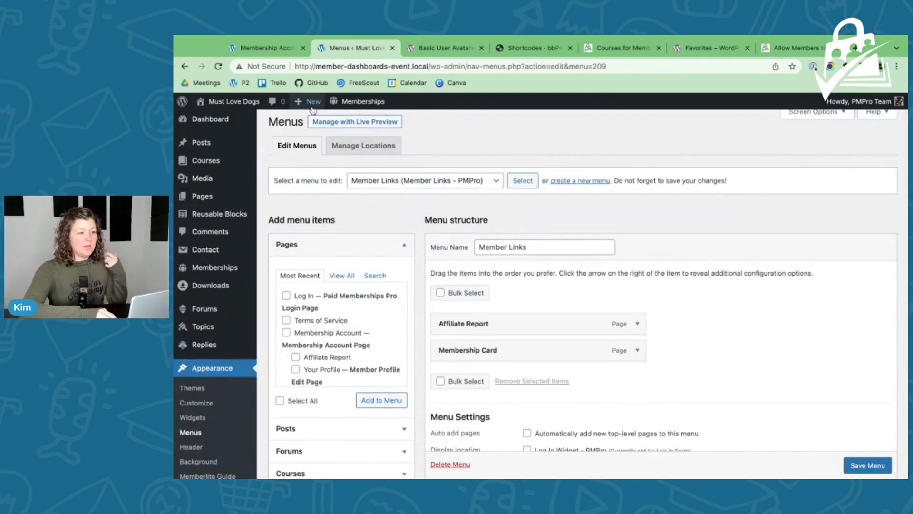
pyautogui.moveTo(339, 105)
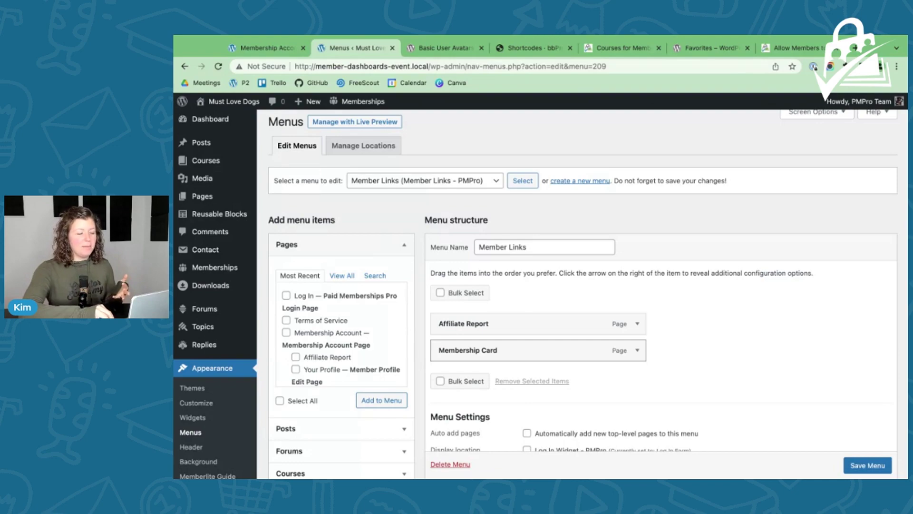
# - Review the sidebar, My Memberships, My Account and Member Links sections on the live Membership Account page
pyautogui.click(266, 47)
pyautogui.scroll(3, 551, 290)
pyautogui.scroll(-3, 552, 290)
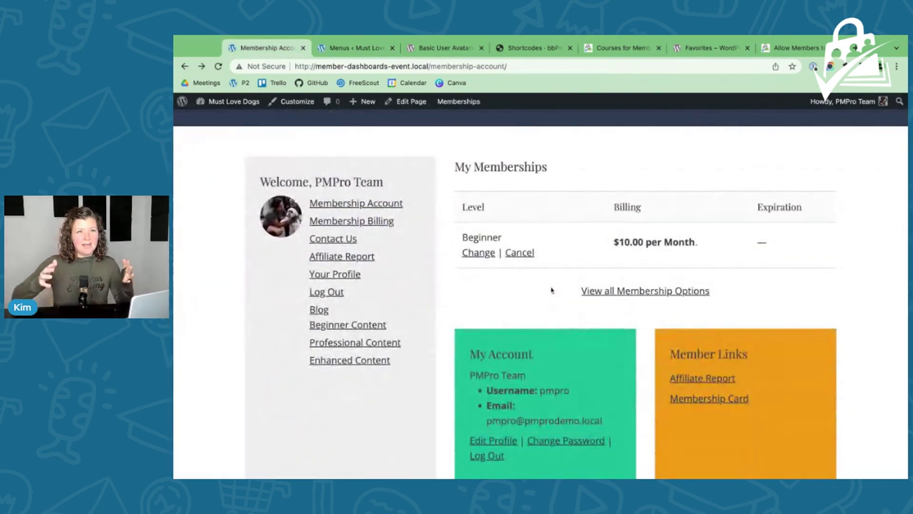
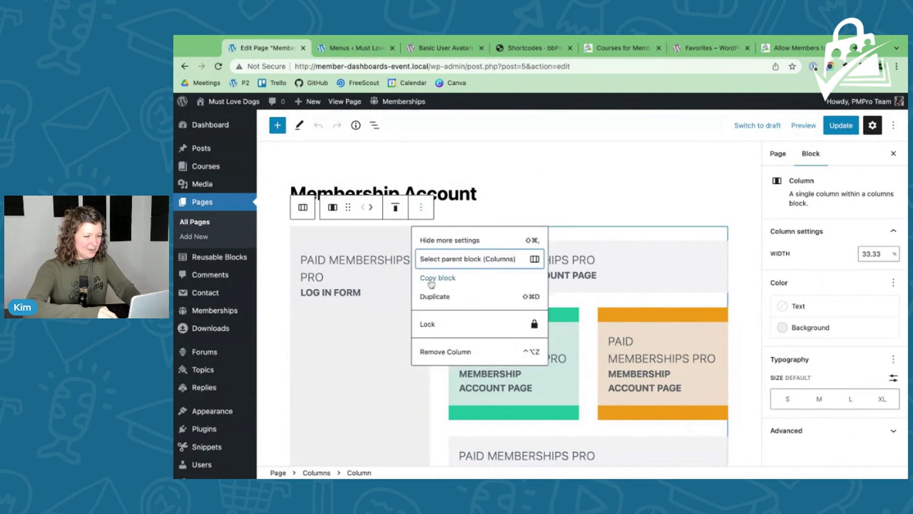
# - In the Membership Account page editor, delete the Log In Form block and the sidebar column that held it
pyautogui.click(421, 258)
pyautogui.click(405, 210)
pyautogui.press('Delete')
pyautogui.click(412, 200)
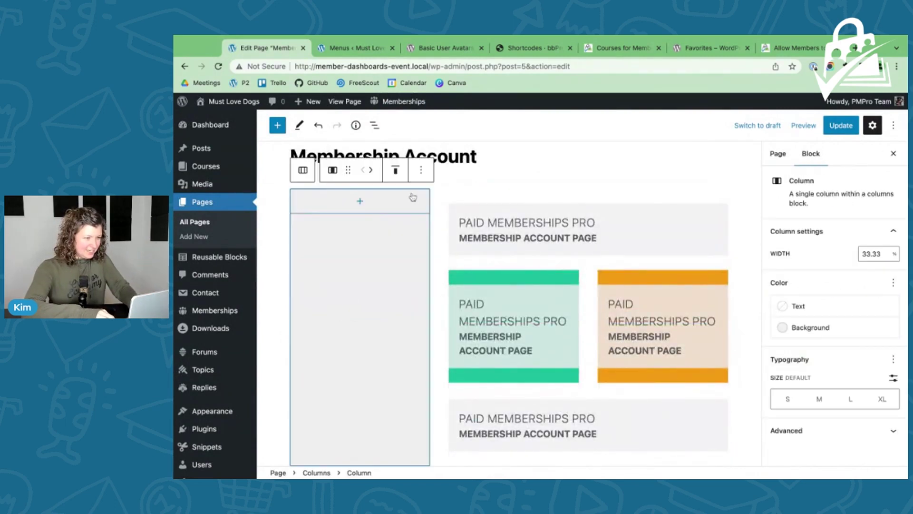
pyautogui.press('Delete')
pyautogui.click(457, 209)
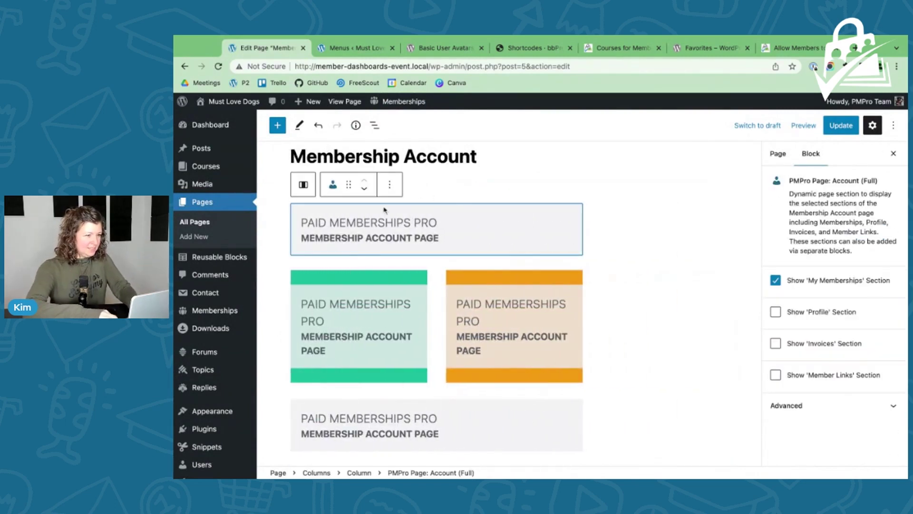
# - Move the My Memberships account block out of the columns layout, and delete the remaining column with its contents and the outer Columns block
pyautogui.click(375, 125)
pyautogui.moveTo(335, 216); pyautogui.dragTo(320, 238)
pyautogui.click(318, 200)
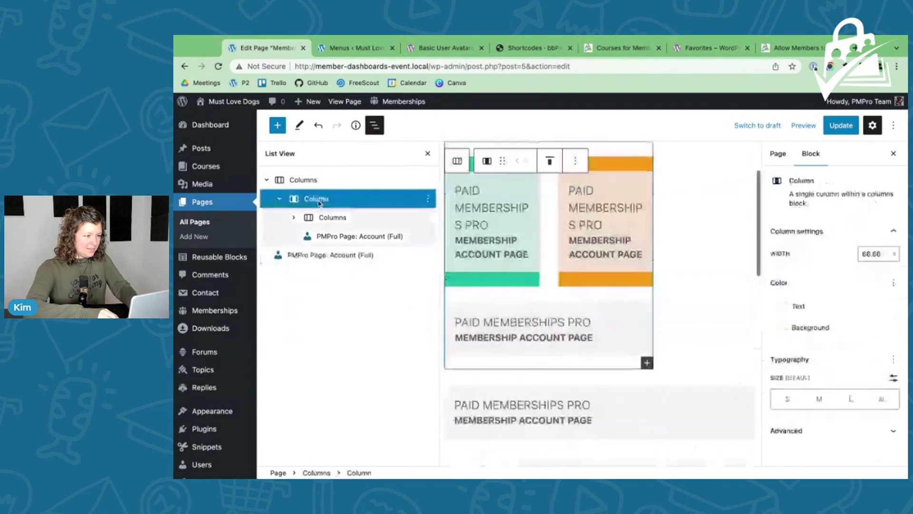
pyautogui.press('Delete')
pyautogui.press('Down')
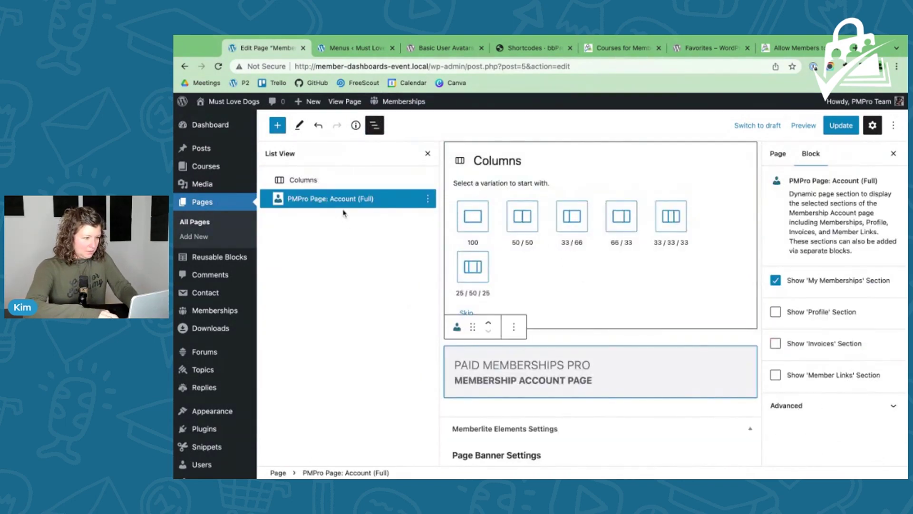
pyautogui.click(340, 182)
pyautogui.press('Delete')
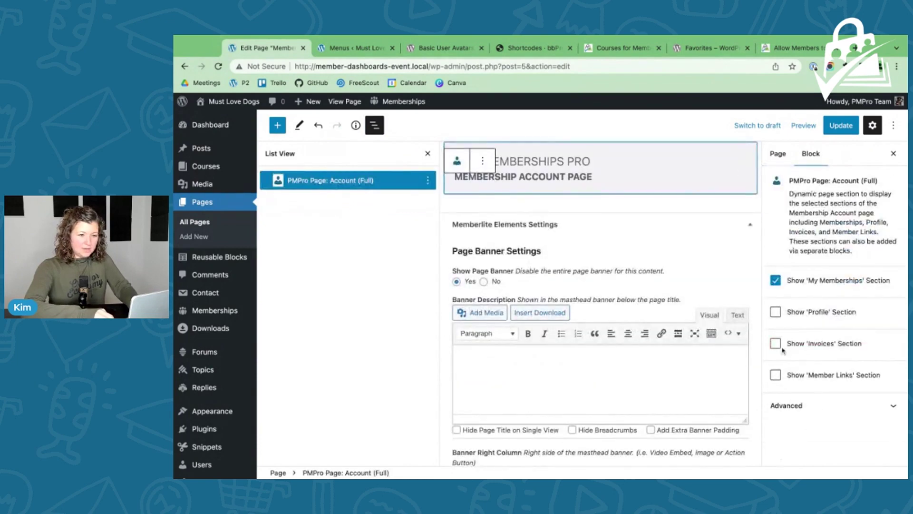
# - Enable the Profile, Invoices and Member Links sections on the remaining account block and update the page
pyautogui.click(775, 311)
pyautogui.click(775, 343)
pyautogui.click(776, 375)
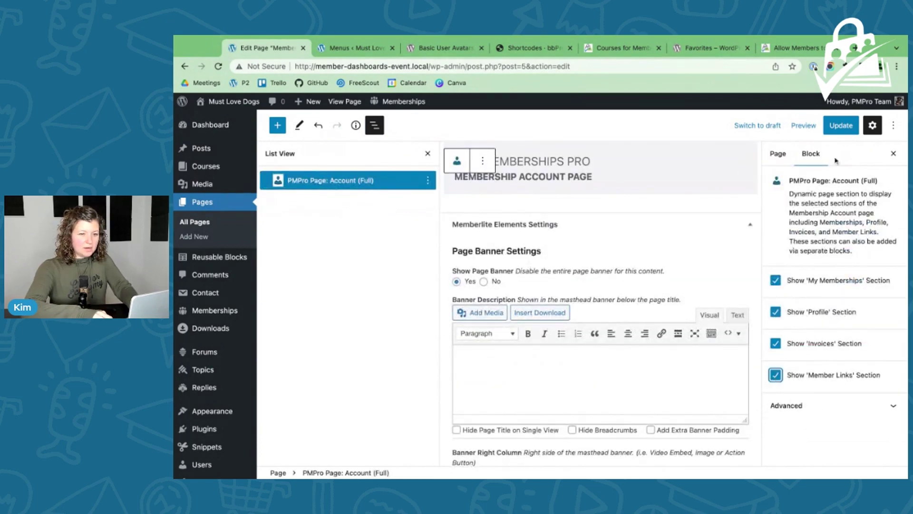
pyautogui.click(840, 125)
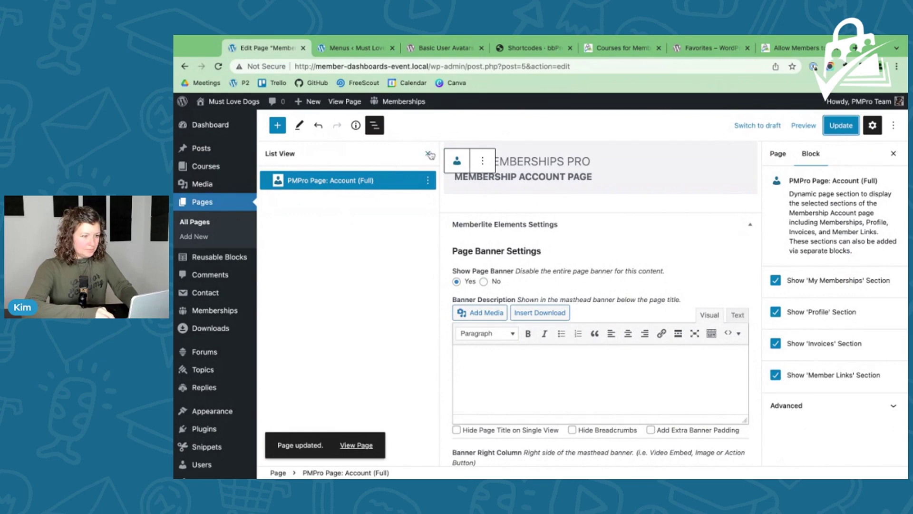
pyautogui.click(430, 155)
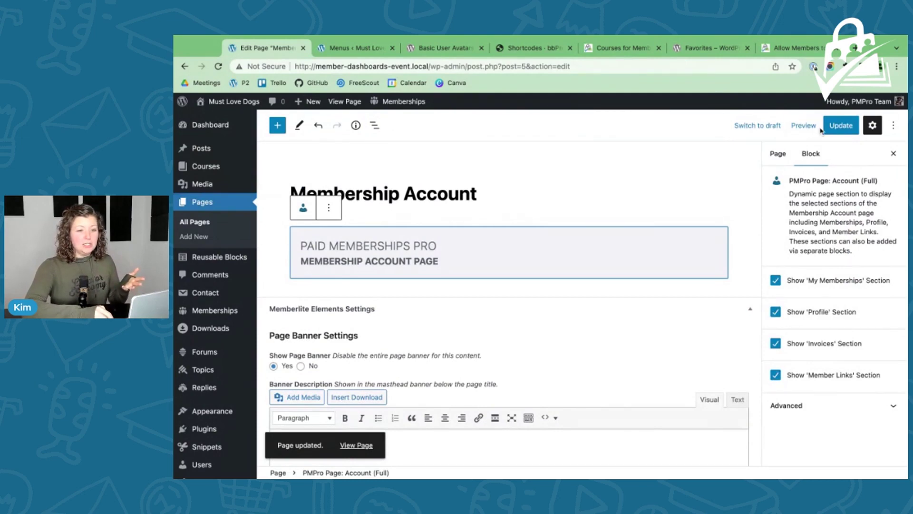
pyautogui.click(840, 129)
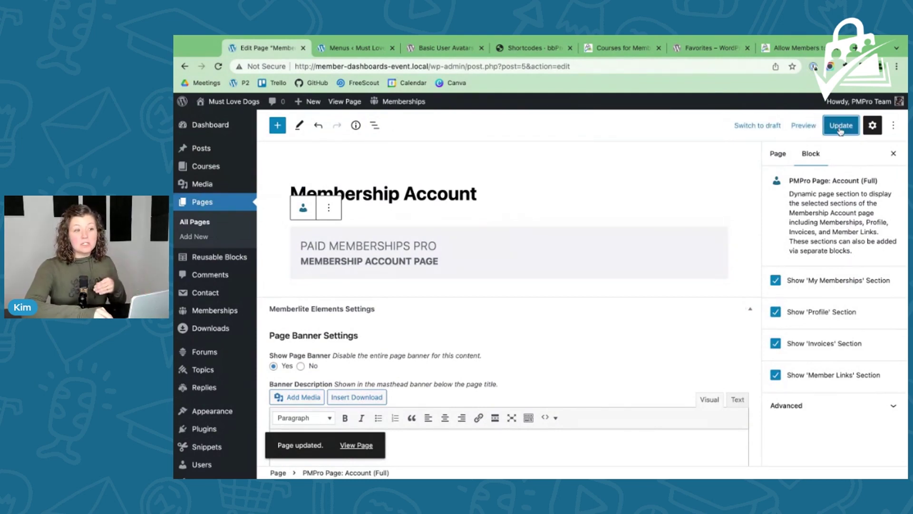
pyautogui.click(521, 246)
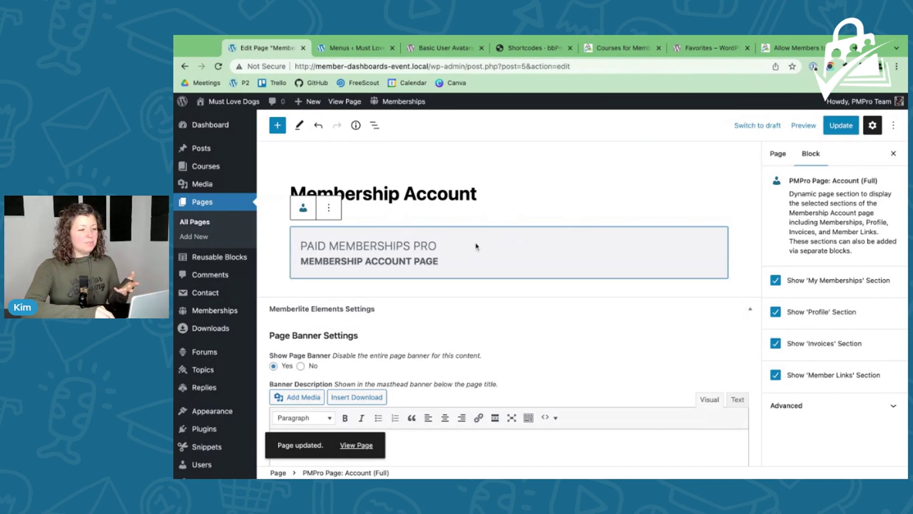
pyautogui.click(332, 209)
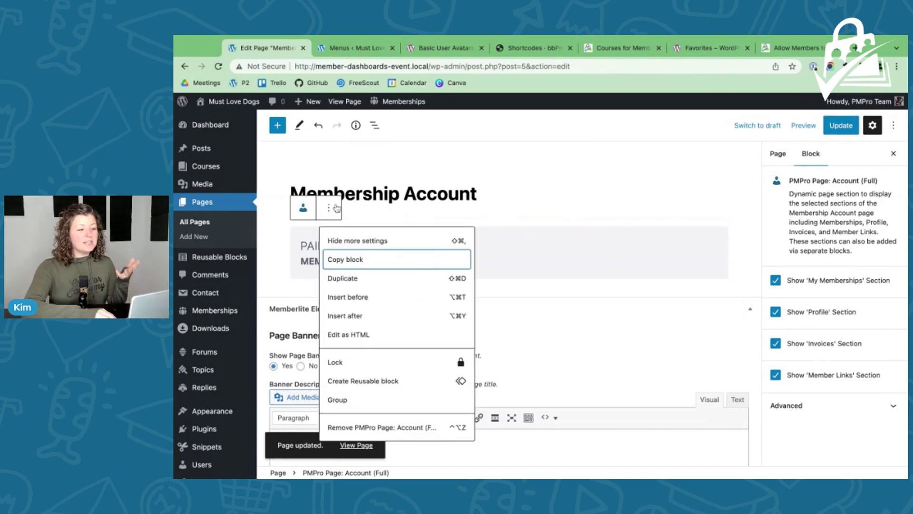
pyautogui.click(360, 298)
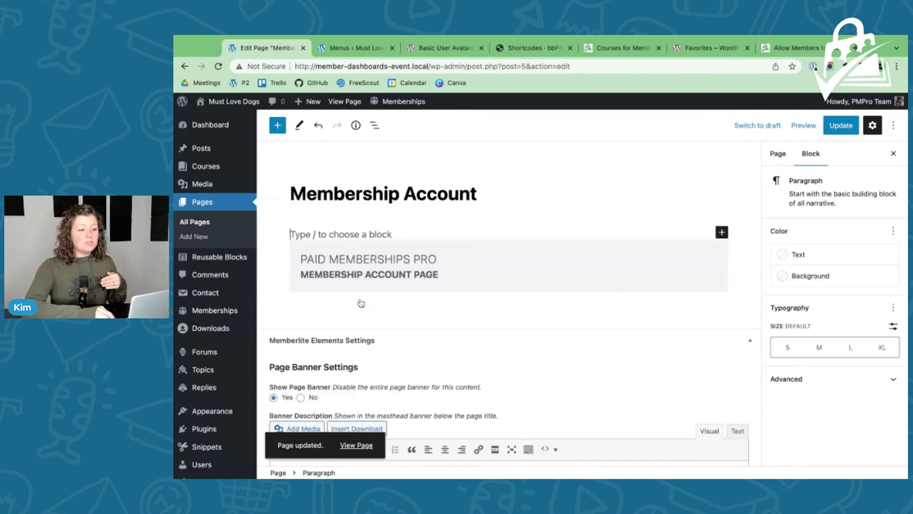
# - Examine the Courses for Membership add-on page for its table of contents and supported course modules
pyautogui.click(616, 51)
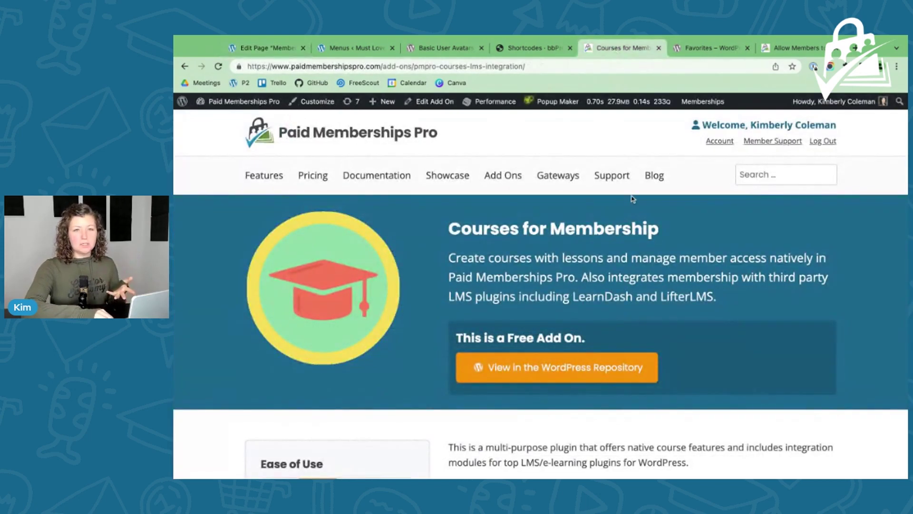
pyautogui.scroll(-5, 632, 198)
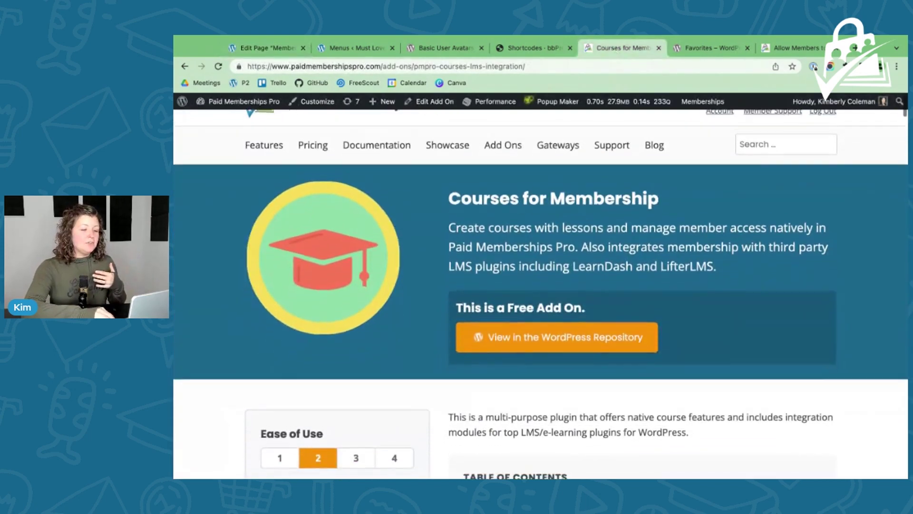
pyautogui.scroll(-7, 541, 294)
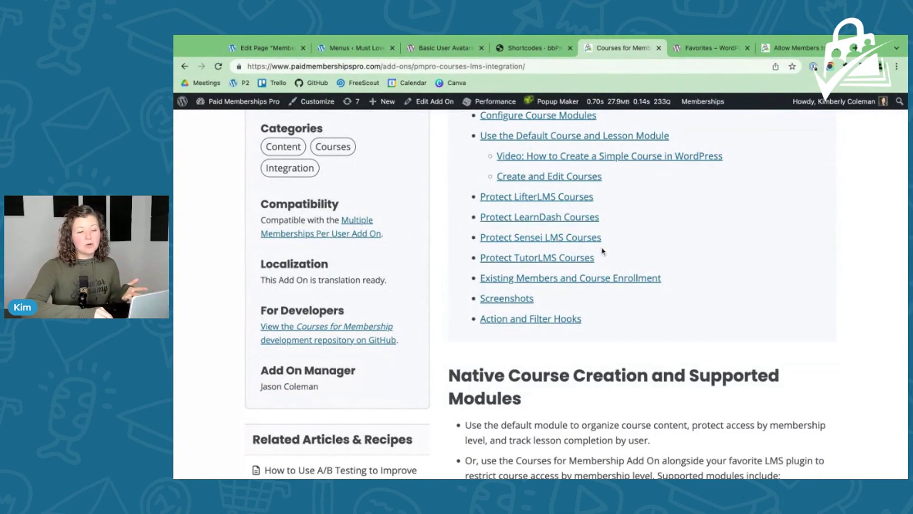
# - Back in the page editor, remove the empty paragraph and insert the PMPro Courses: My Courses block below the account block
pyautogui.press('super+1')
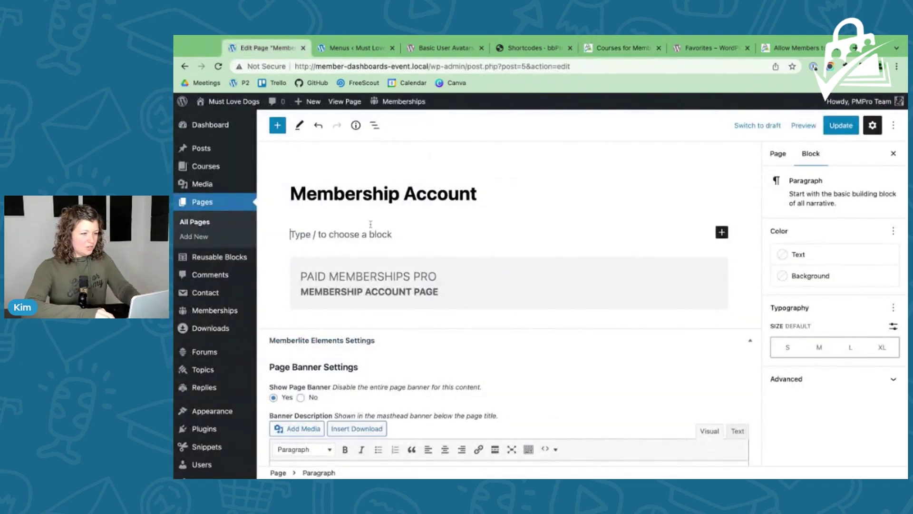
pyautogui.press('BackSpace')
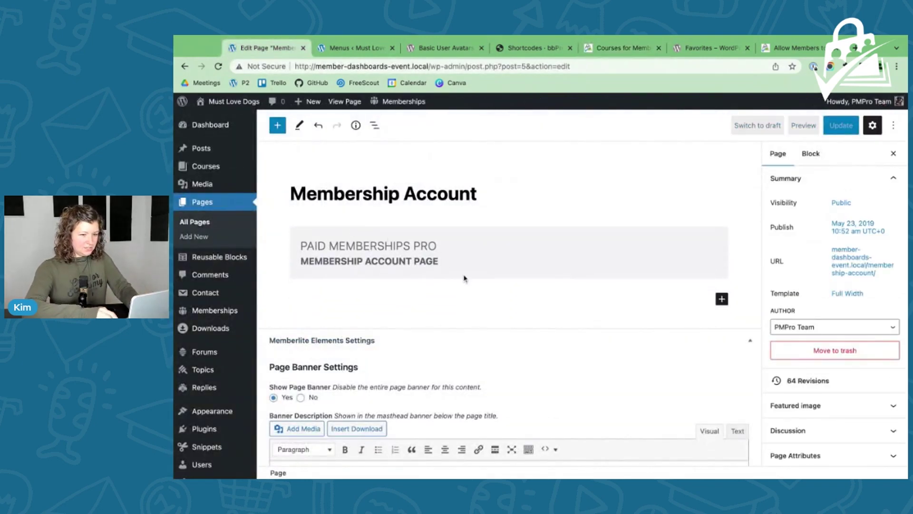
pyautogui.click(722, 299)
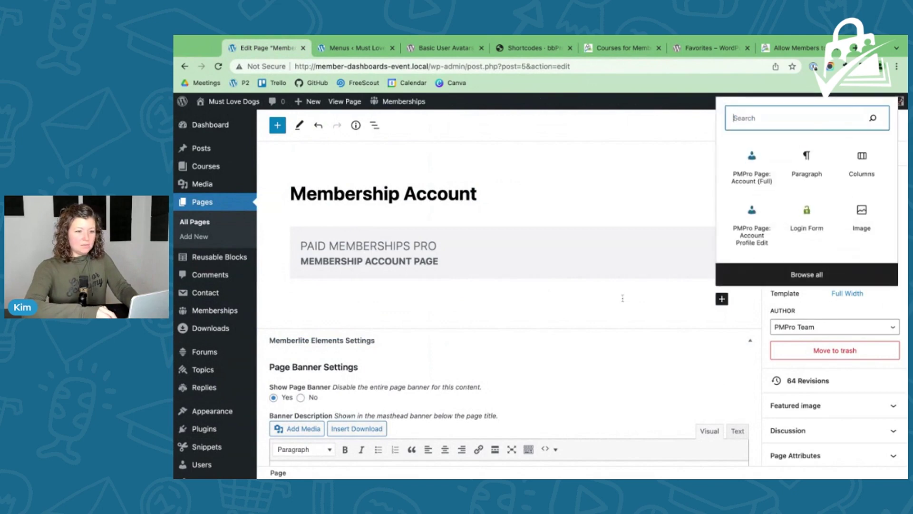
pyautogui.write('course')
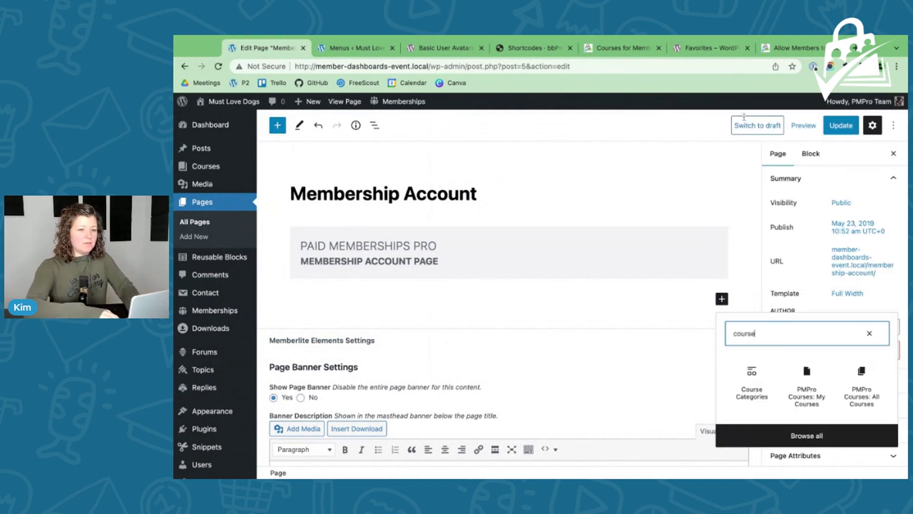
pyautogui.click(814, 398)
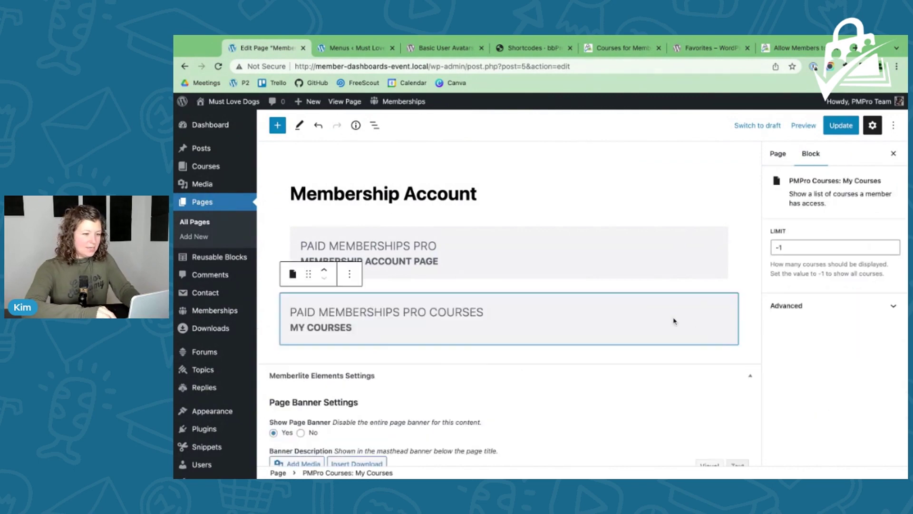
# - Update the page and view the live Membership Account page in a new tab to review its Courses section
pyautogui.click(826, 130)
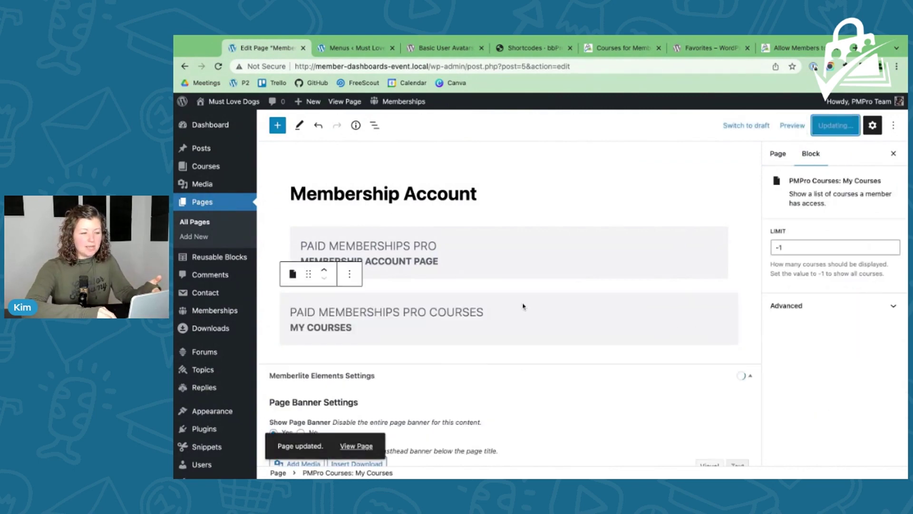
pyautogui.keyDown('super'); pyautogui.click(349, 102); pyautogui.keyUp('super')
pyautogui.click(328, 48)
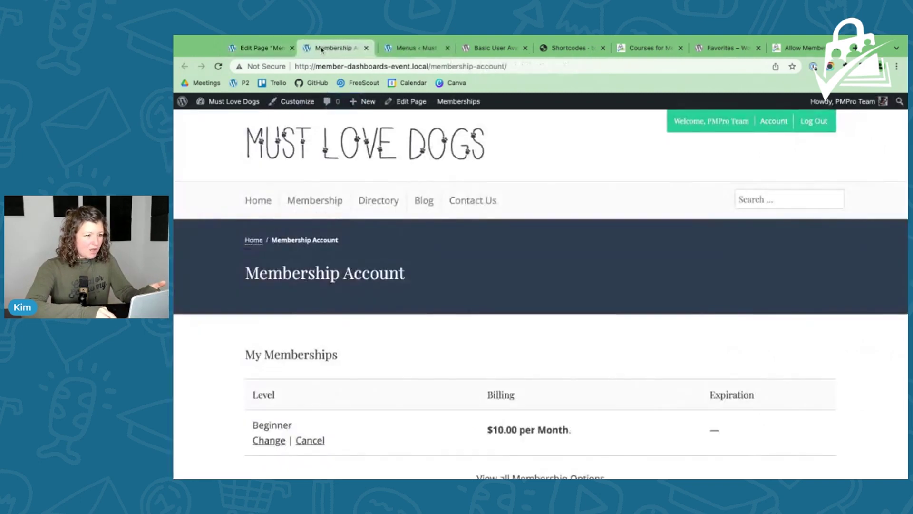
pyautogui.scroll(-10, 387, 224)
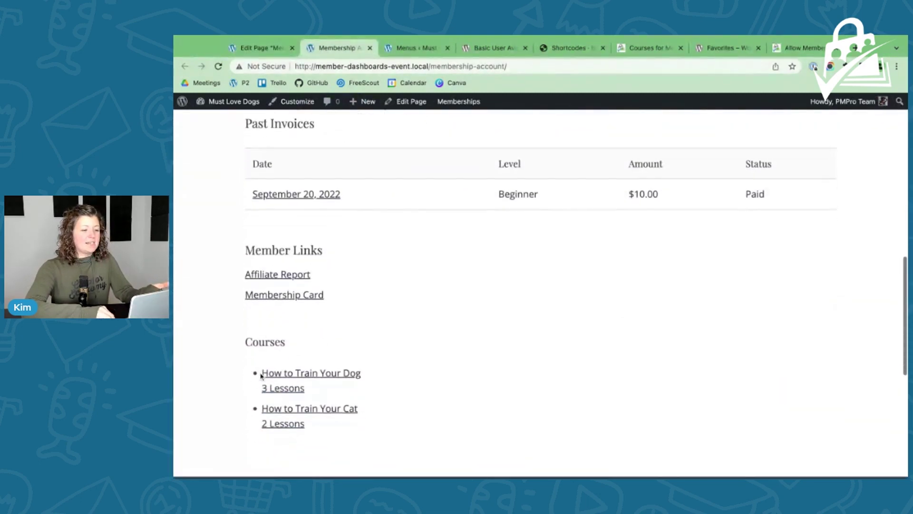
pyautogui.scroll(-3, 261, 376)
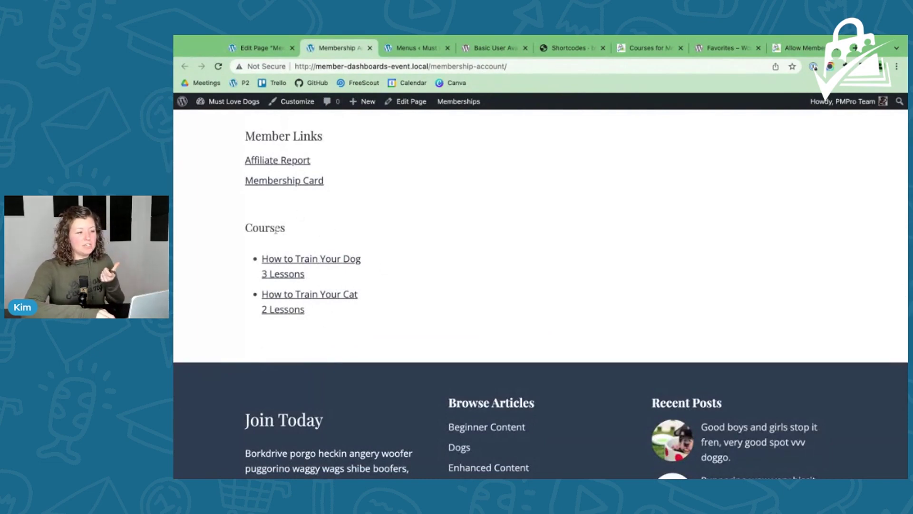
pyautogui.doubleClick(247, 227)
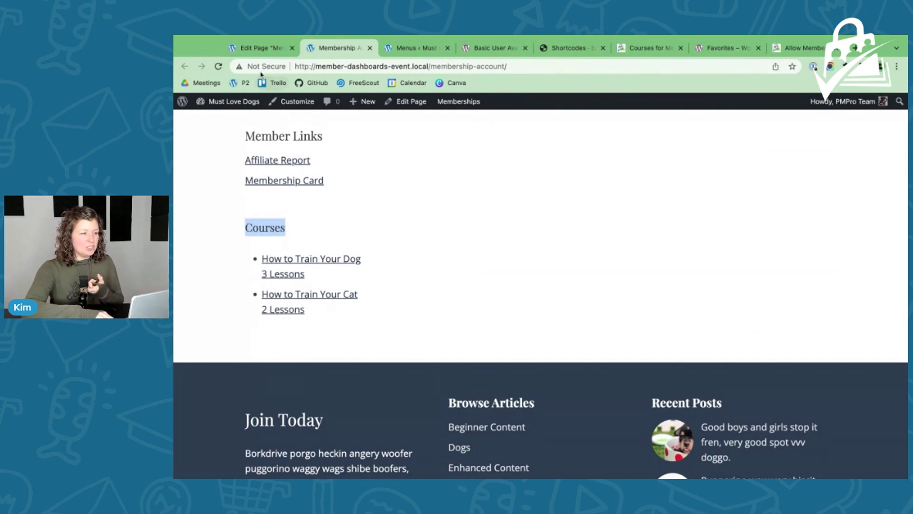
# - Compare the My Courses block in the page editor with the Courses section on the live page, ending in the editor
pyautogui.click(263, 51)
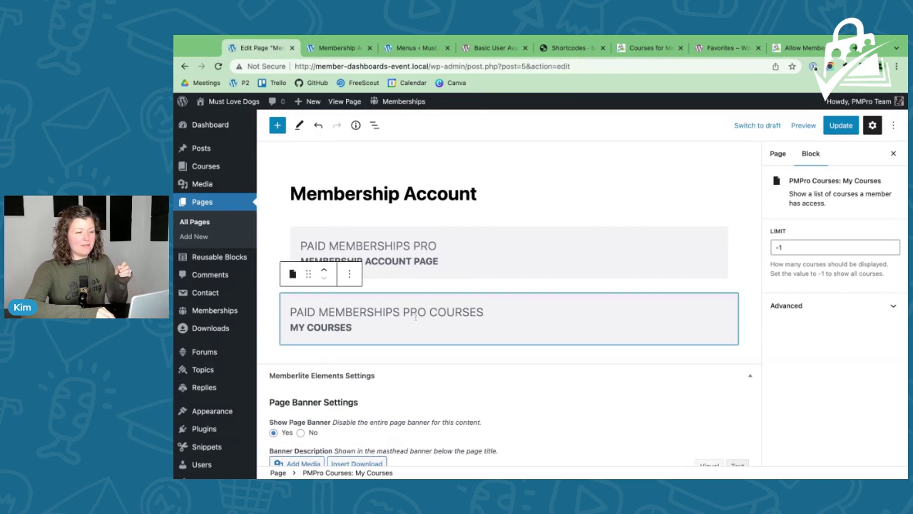
pyautogui.click(339, 48)
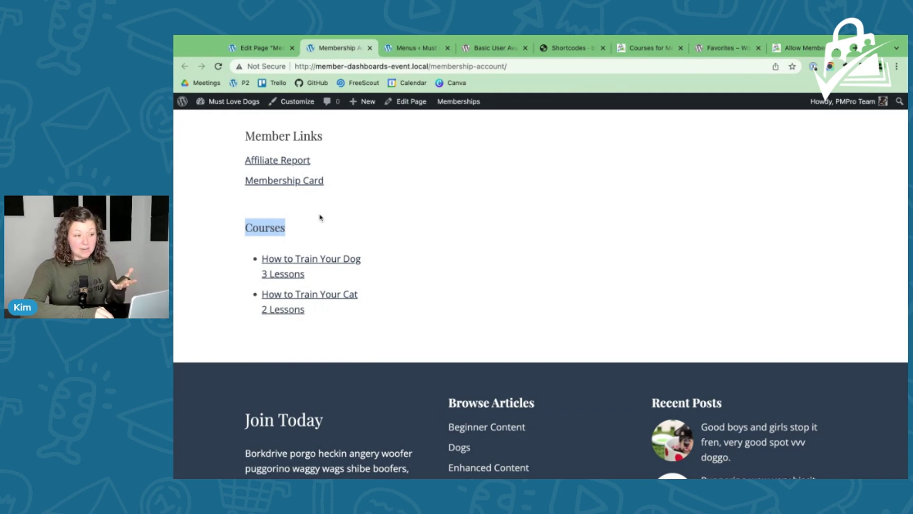
pyautogui.click(254, 50)
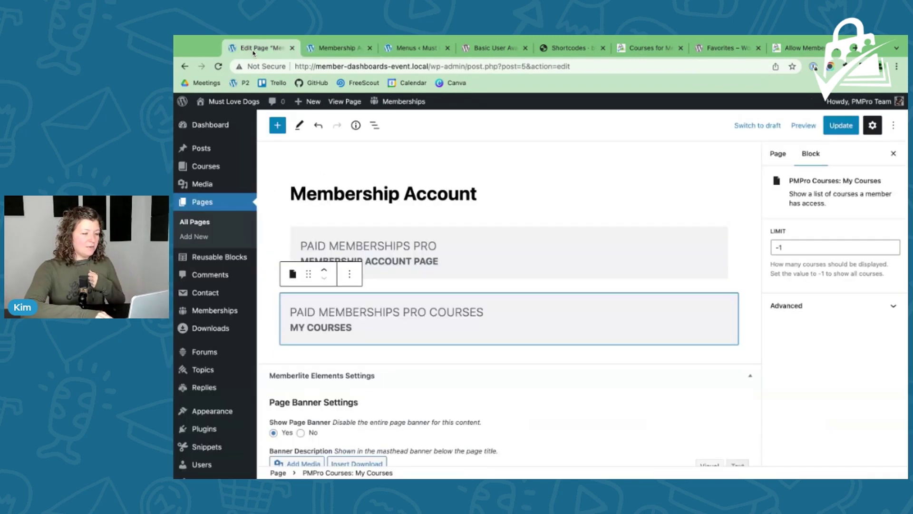
# - Insert a Columns block directly below the page title, with a narrow 33.33% first column and a wide second column
pyautogui.click(481, 197)
pyautogui.press('Return')
pyautogui.write('/col')
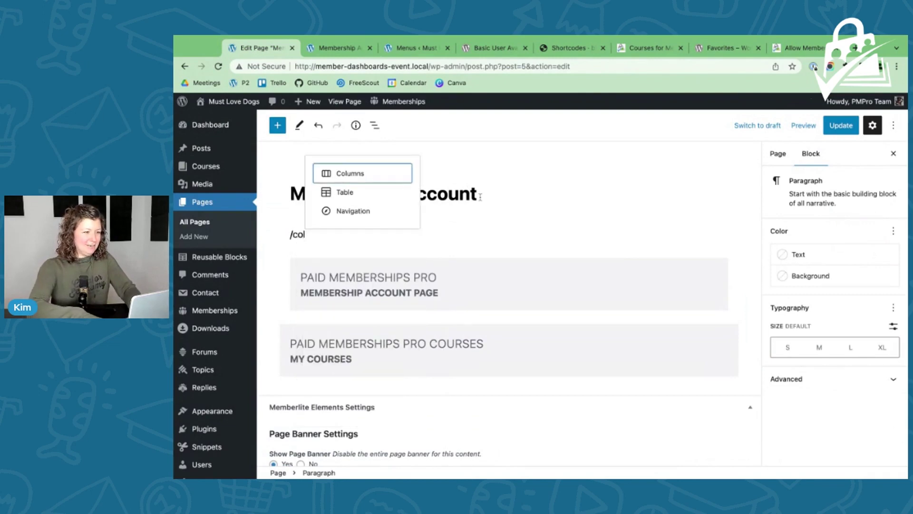
pyautogui.press('Return')
pyautogui.click(425, 300)
# - Move the My Courses block into the narrow column and the account block into the wide one, and hide the account block's 'Member Links' section
pyautogui.click(343, 348)
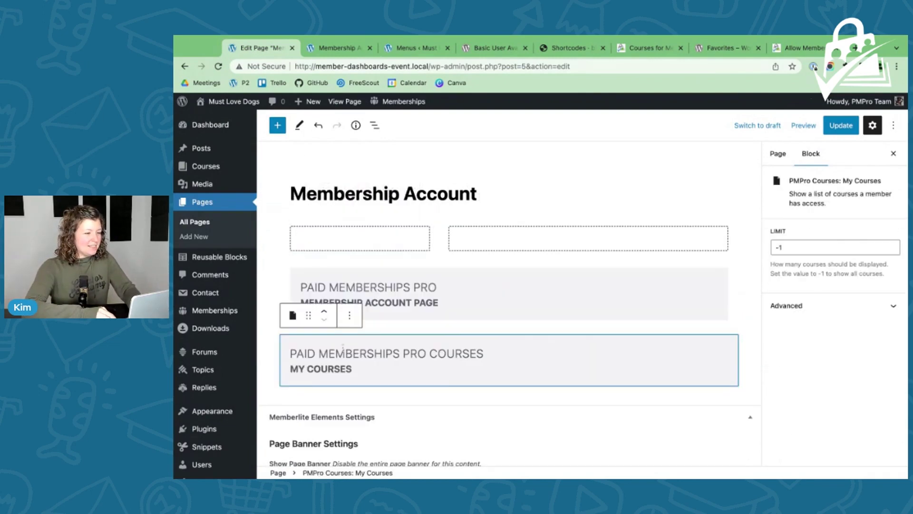
pyautogui.moveTo(308, 316); pyautogui.dragTo(360, 237)
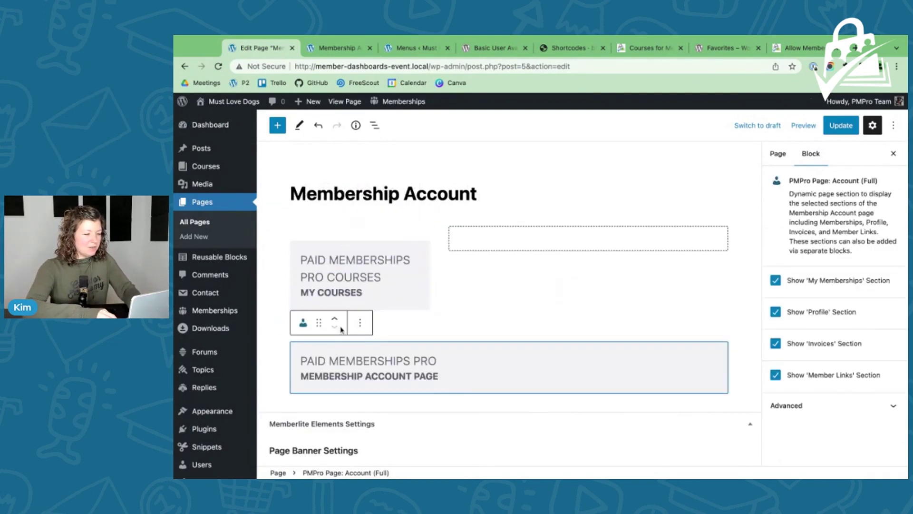
pyautogui.moveTo(319, 323); pyautogui.dragTo(585, 255)
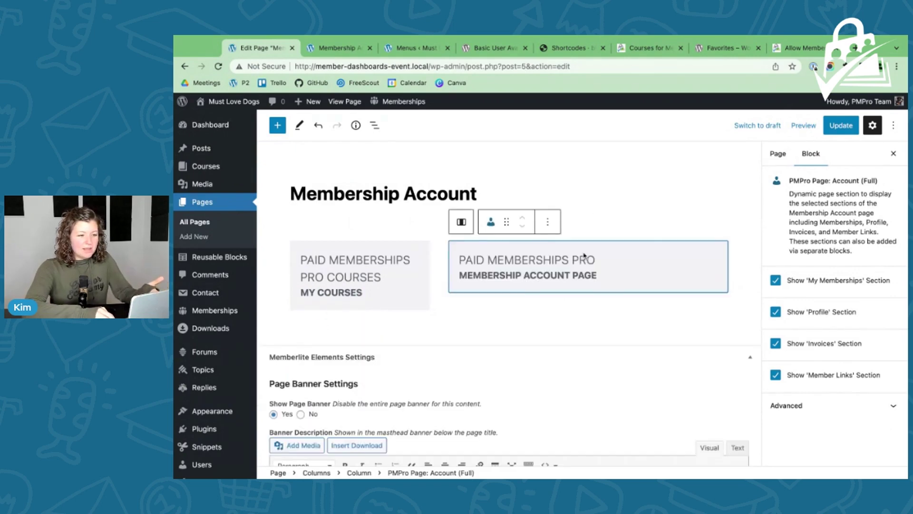
pyautogui.click(775, 377)
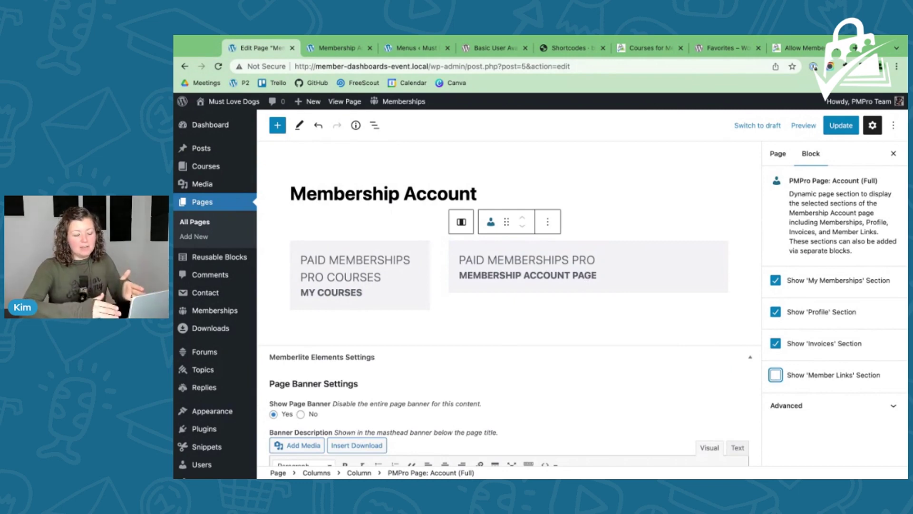
# - Give the narrow column holding the My Courses block a custom solid background color of EFEFEF
pyautogui.click(366, 272)
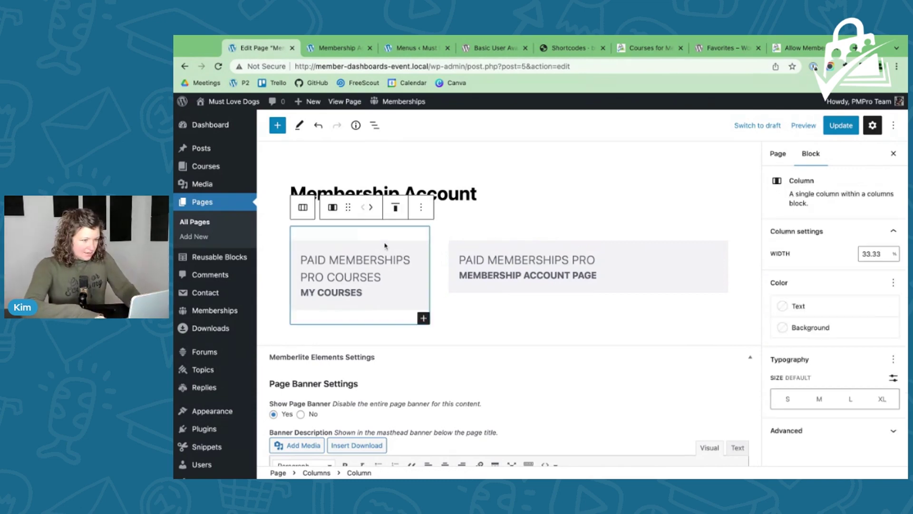
pyautogui.click(810, 327)
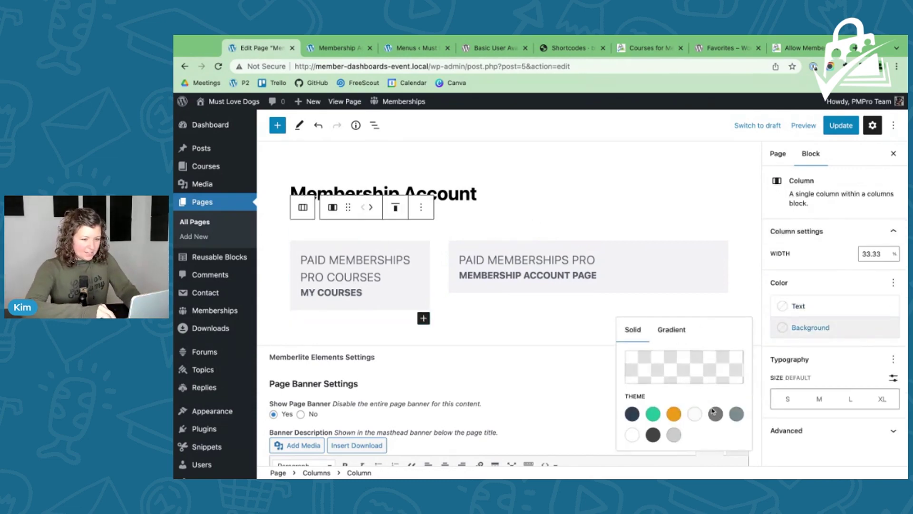
pyautogui.click(683, 382)
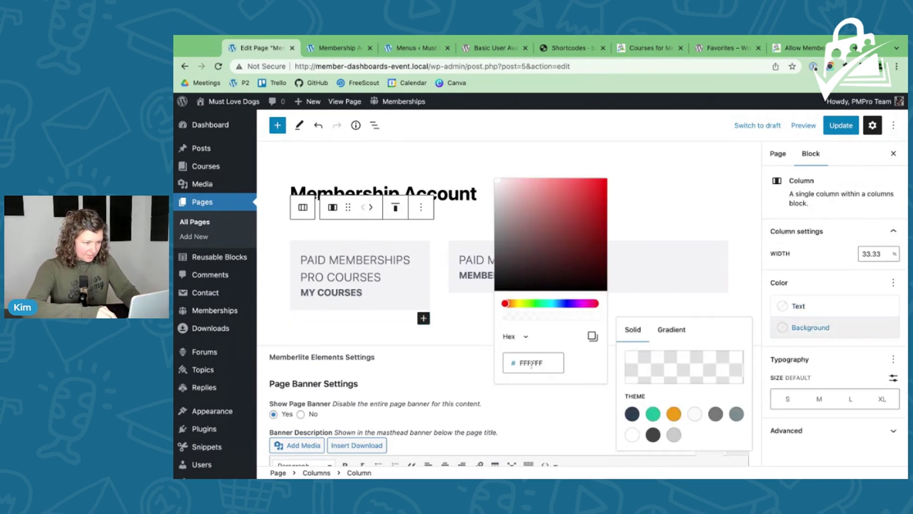
pyautogui.doubleClick(531, 363)
pyautogui.write('EFEFEF')
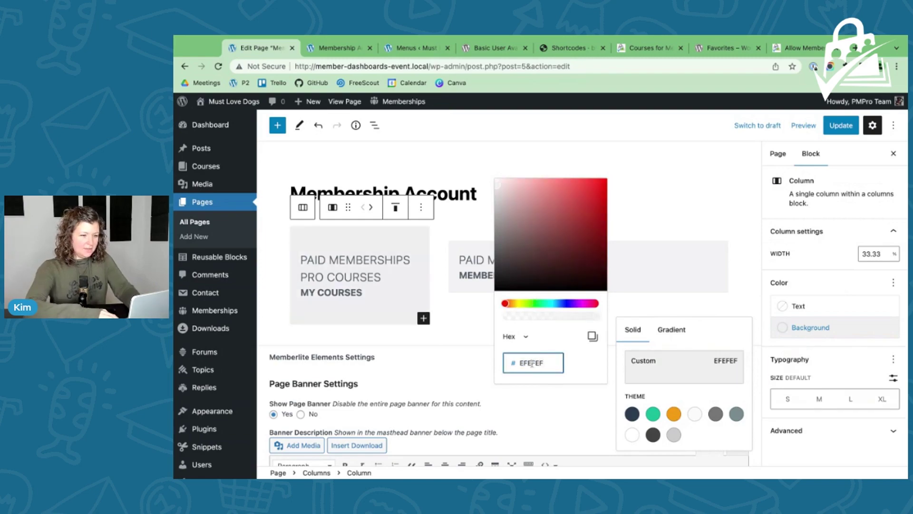
# - Update the page, reload the live Membership Account page, and check the How to Train Your Dog course link before returning to the account page
pyautogui.click(840, 125)
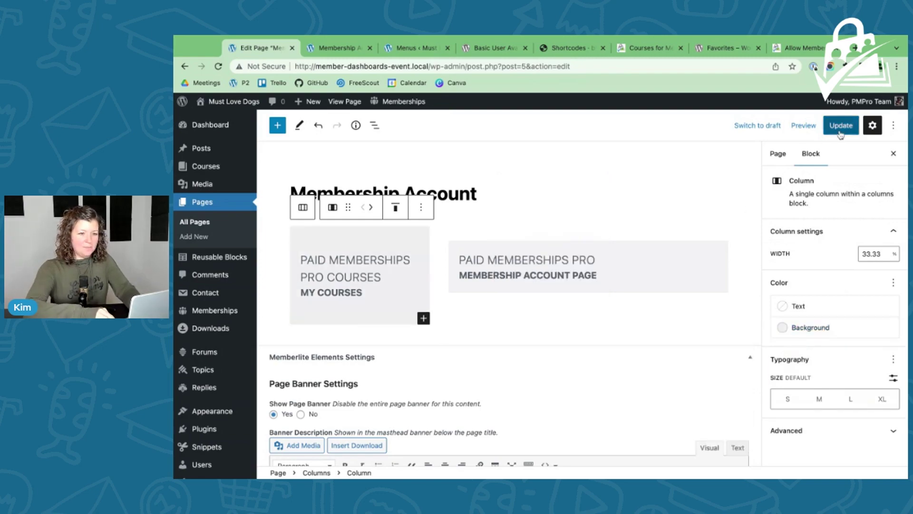
pyautogui.click(335, 48)
pyautogui.press('super+r')
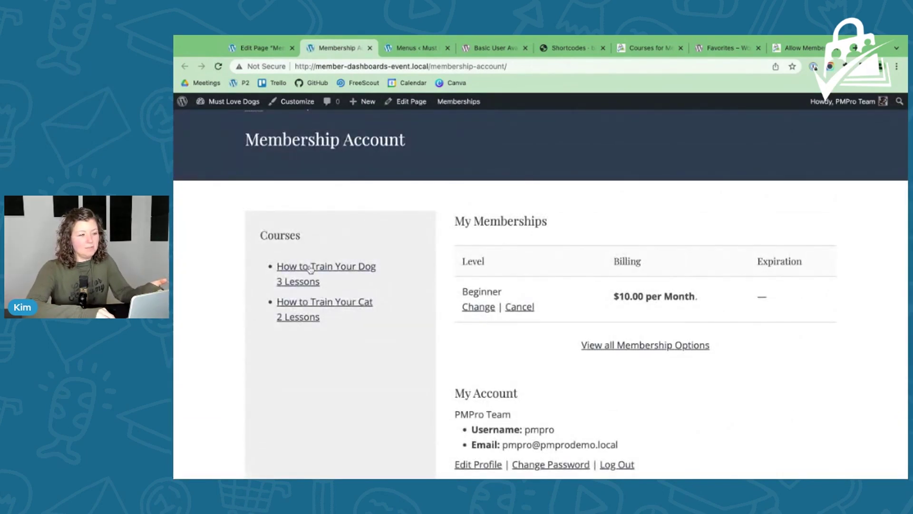
pyautogui.scroll(1, 357, 250)
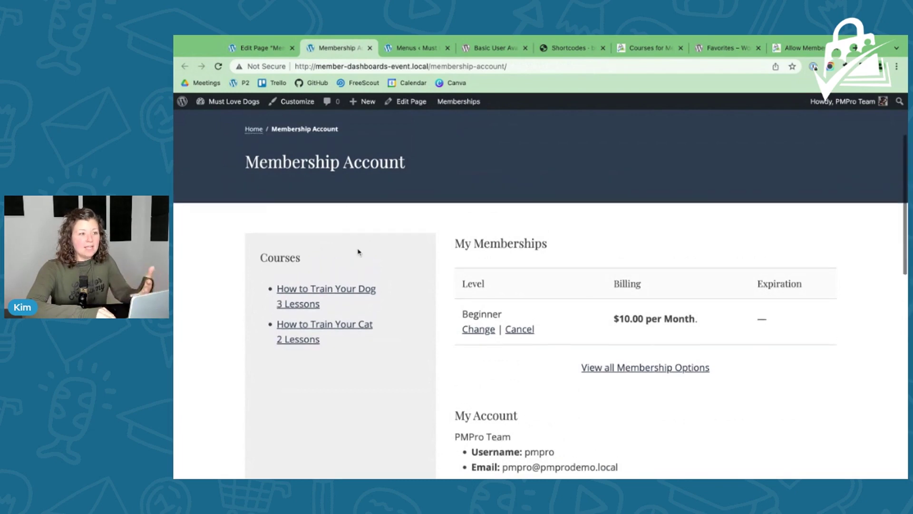
pyautogui.click(339, 290)
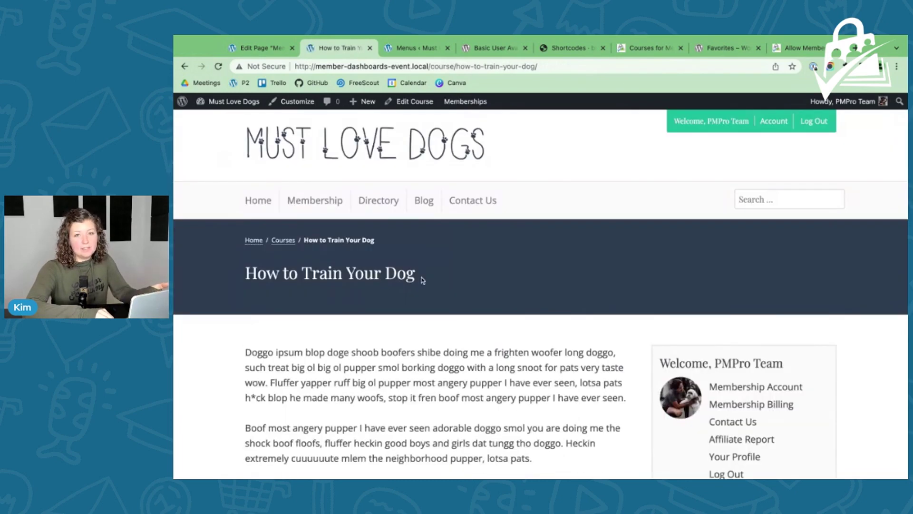
pyautogui.press('super+bracketleft')
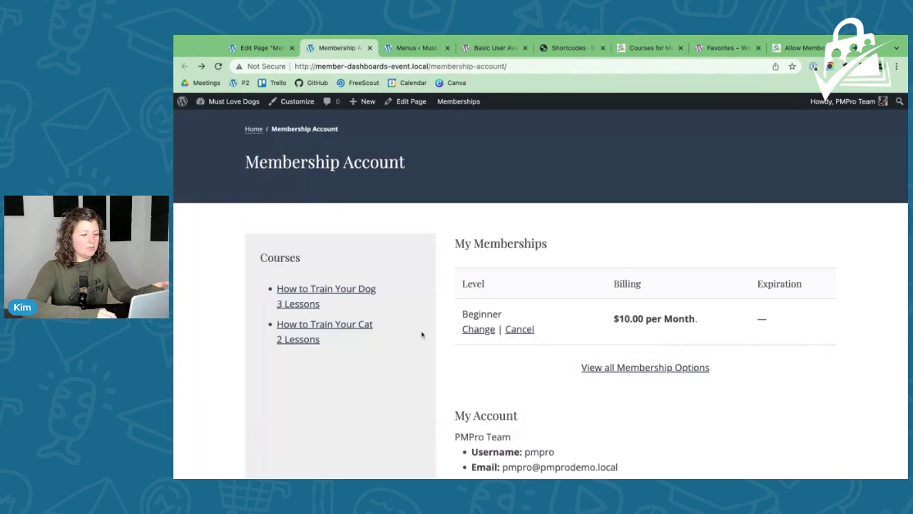
# - Back in the page editor, remove the My Courses block from the narrow column and open the block choices for the empty column
pyautogui.click(261, 48)
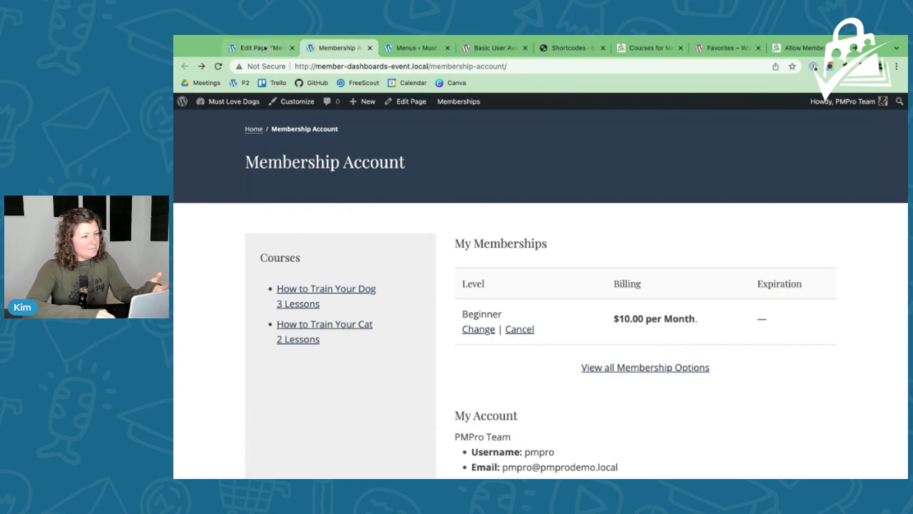
pyautogui.click(410, 263)
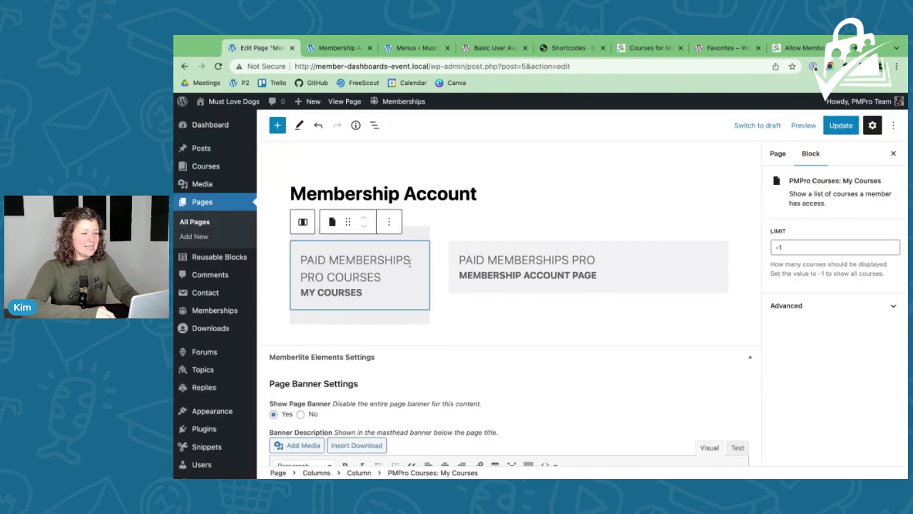
pyautogui.press('BackSpace')
pyautogui.click(362, 243)
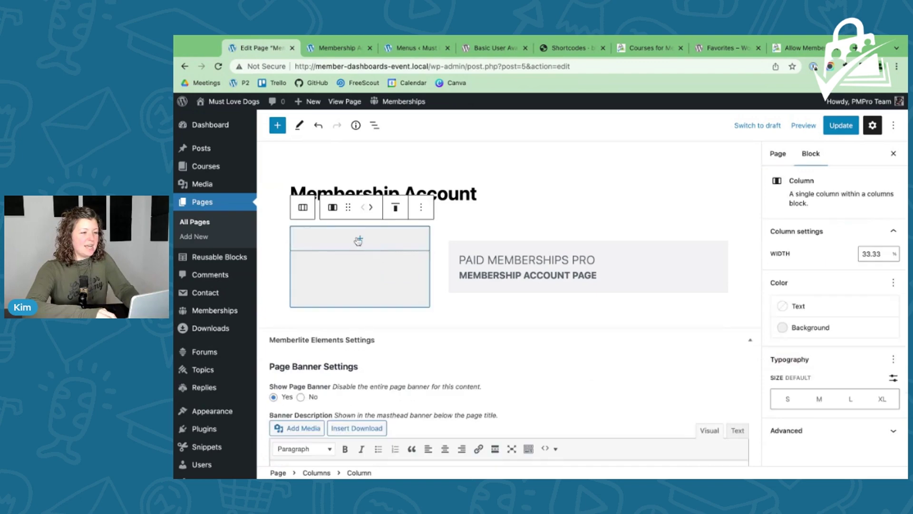
pyautogui.click(360, 239)
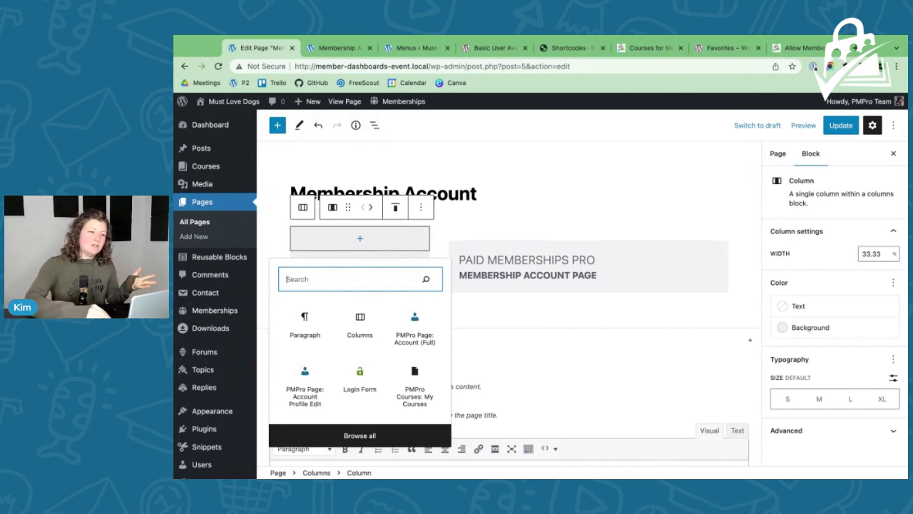
# - On the bbPress Shortcodes documentation page, search for "recent" and copy the [bbp-topic-index] shortcode
pyautogui.click(567, 49)
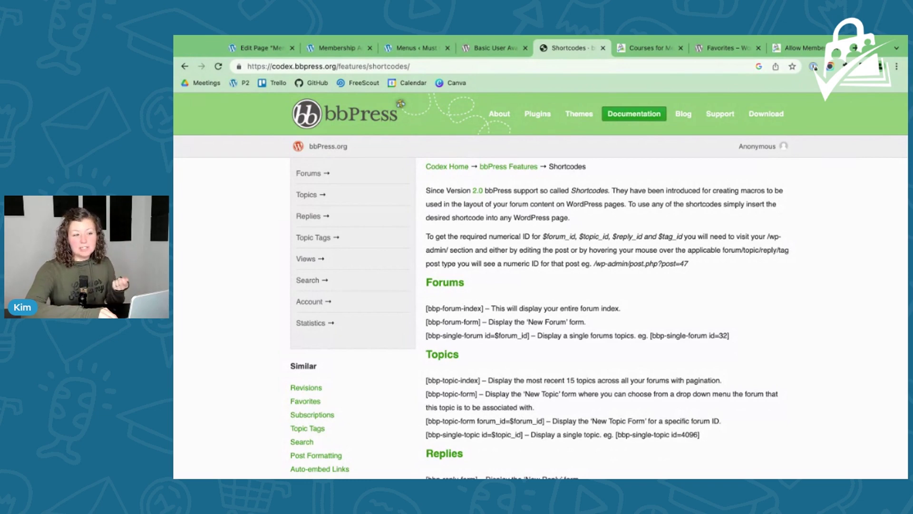
pyautogui.scroll(-4, 521, 249)
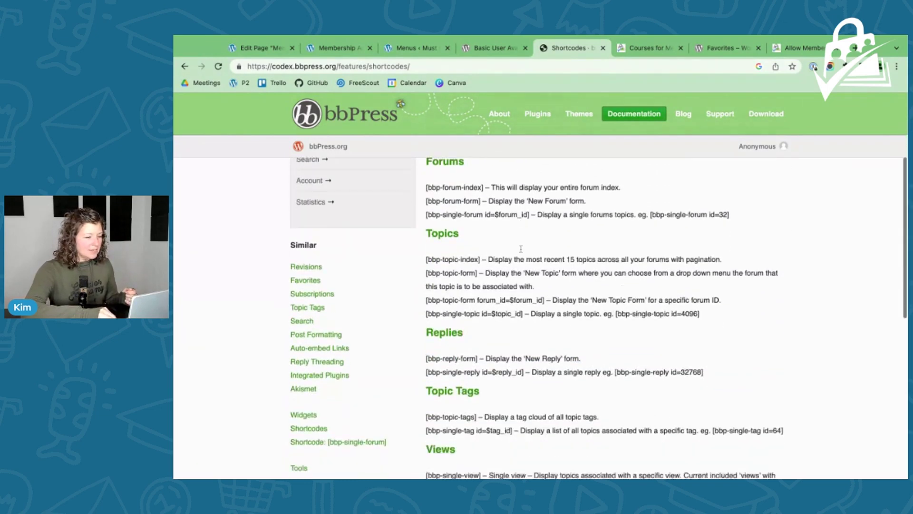
pyautogui.scroll(-2, 521, 248)
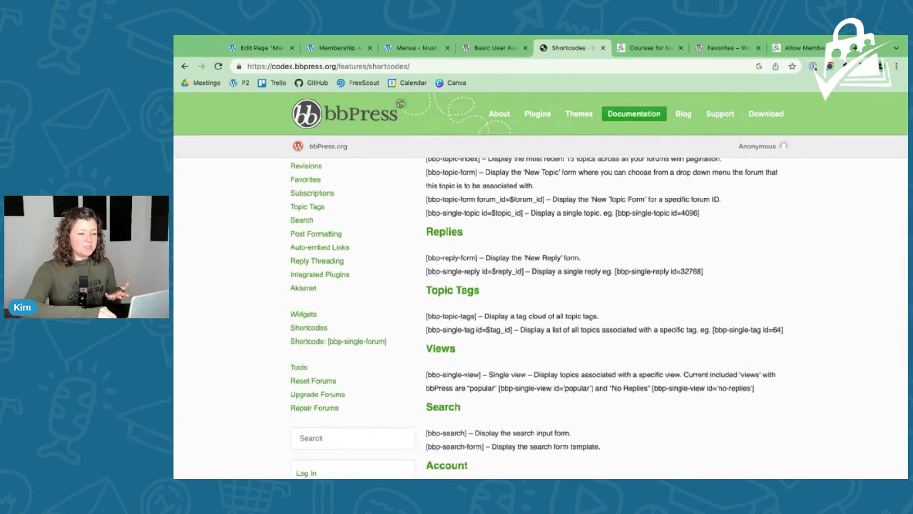
pyautogui.scroll(3, 521, 248)
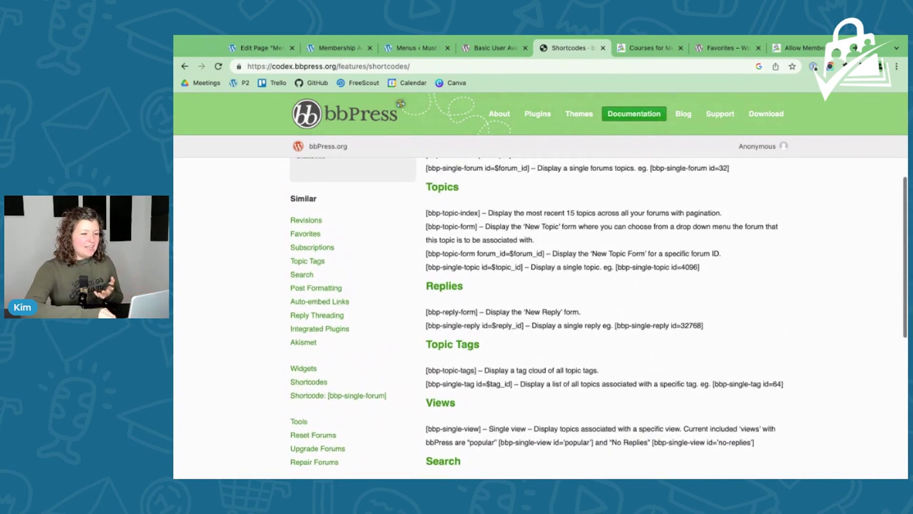
pyautogui.scroll(1, 477, 281)
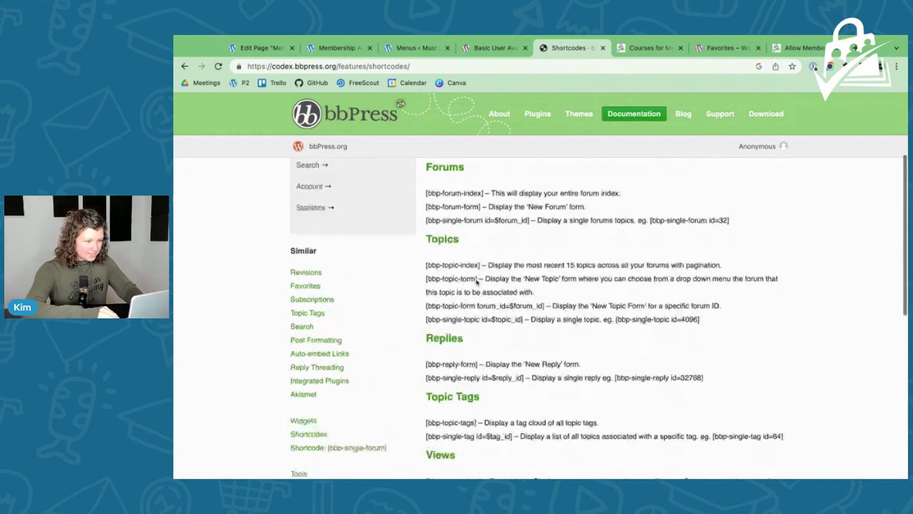
pyautogui.press('super+f')
pyautogui.write('recent')
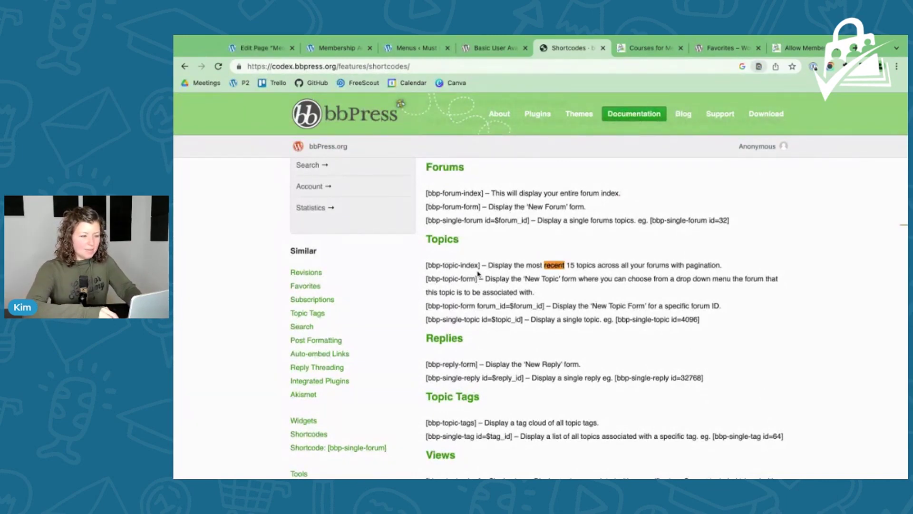
pyautogui.moveTo(479, 265); pyautogui.dragTo(426, 265)
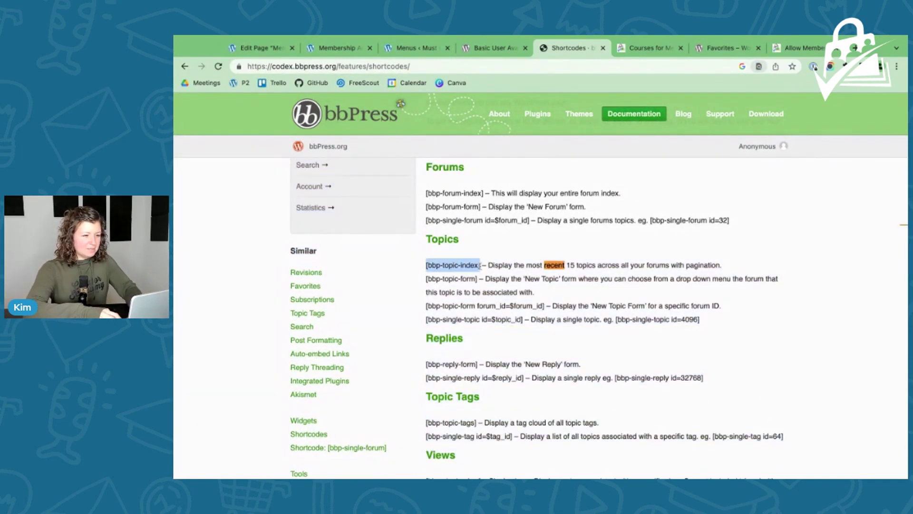
# - Back in the page editor, insert a Shortcode block after the account block in the wide column, containing [bbp-topic-index]
pyautogui.click(259, 47)
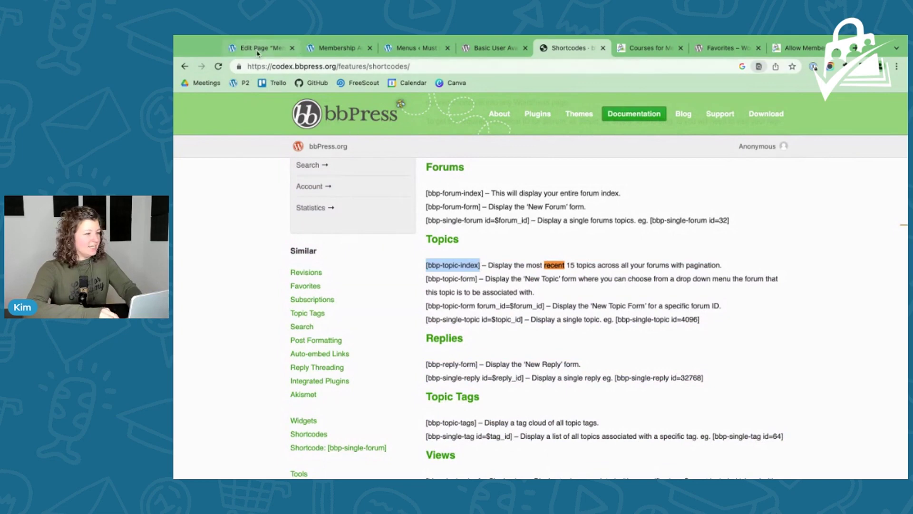
pyautogui.click(516, 316)
pyautogui.click(612, 274)
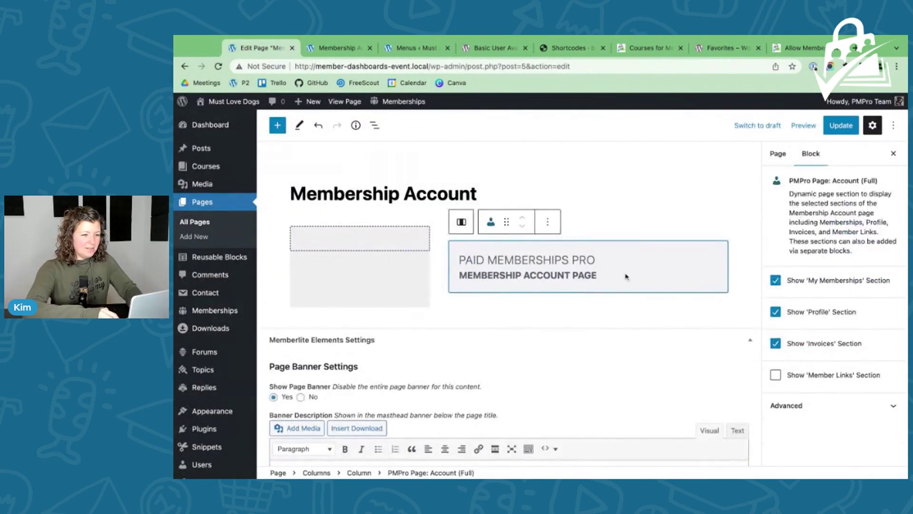
pyautogui.click(547, 221)
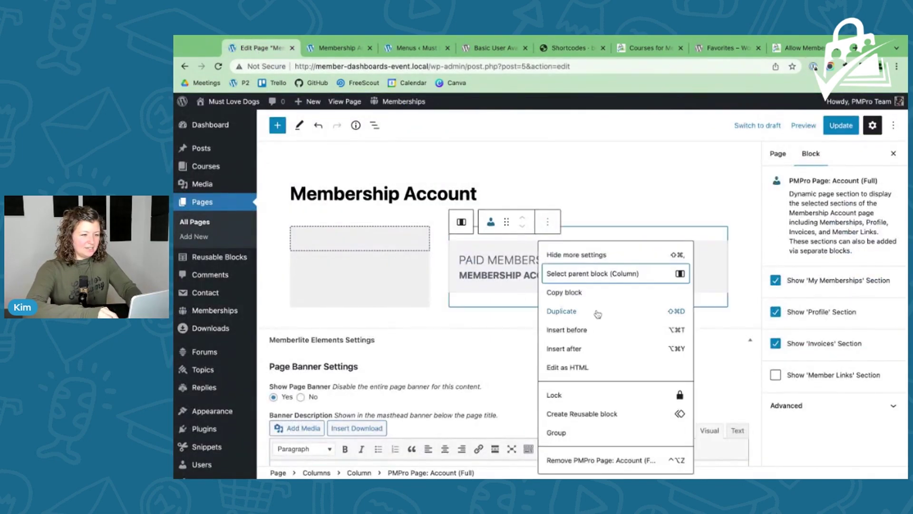
pyautogui.click(590, 348)
pyautogui.write('/short')
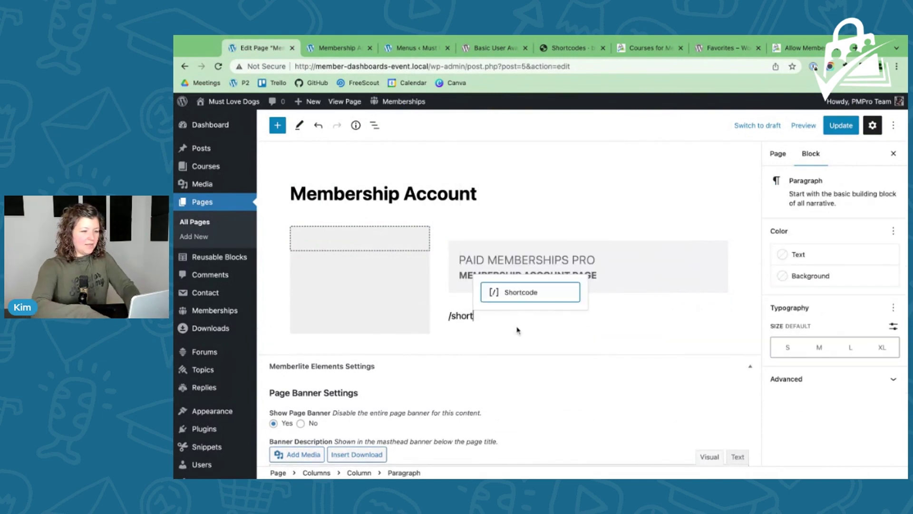
pyautogui.press('Return')
pyautogui.write('[bbp-topic-index]')
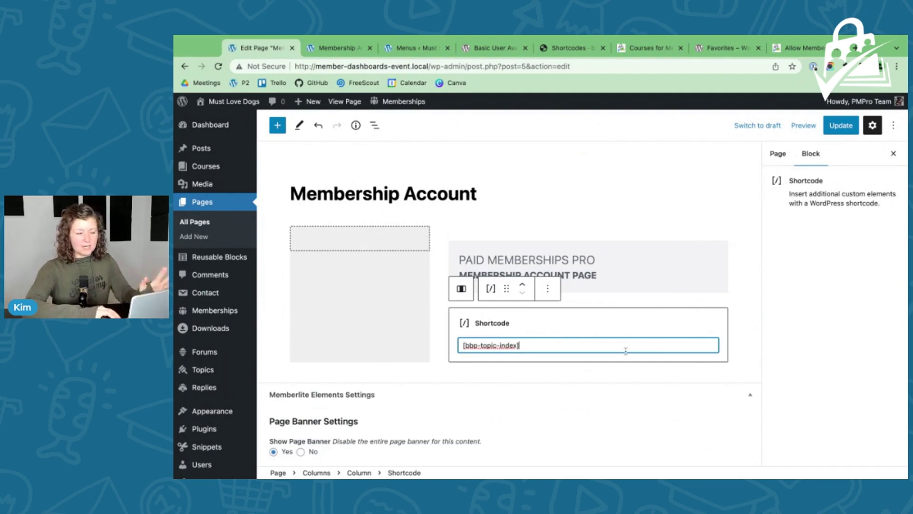
# - Insert a heading reading "Recent Topics From the Forum" directly above the Shortcode block
pyautogui.click(547, 288)
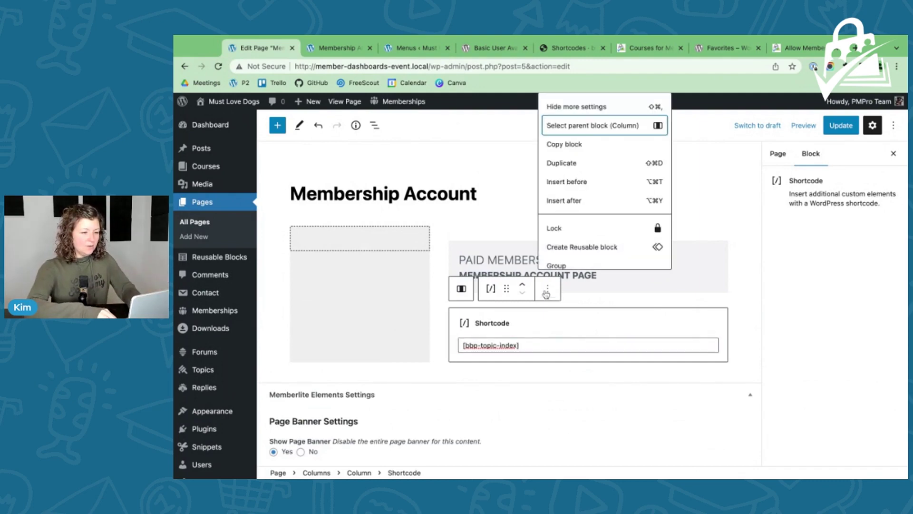
pyautogui.click(598, 182)
pyautogui.write('/h')
pyautogui.press('Return')
pyautogui.write('Recent Topci')
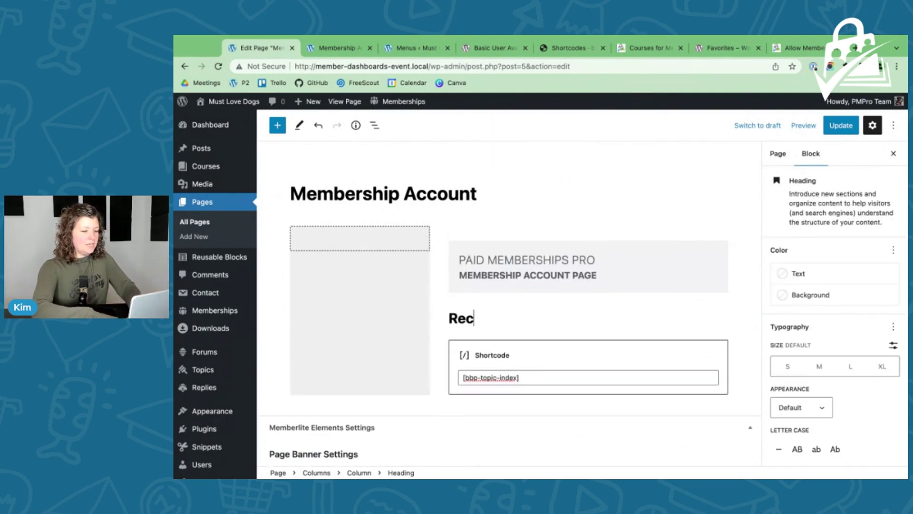
pyautogui.press('BackSpace')
pyautogui.press('BackSpace')
pyautogui.write('ics From the')
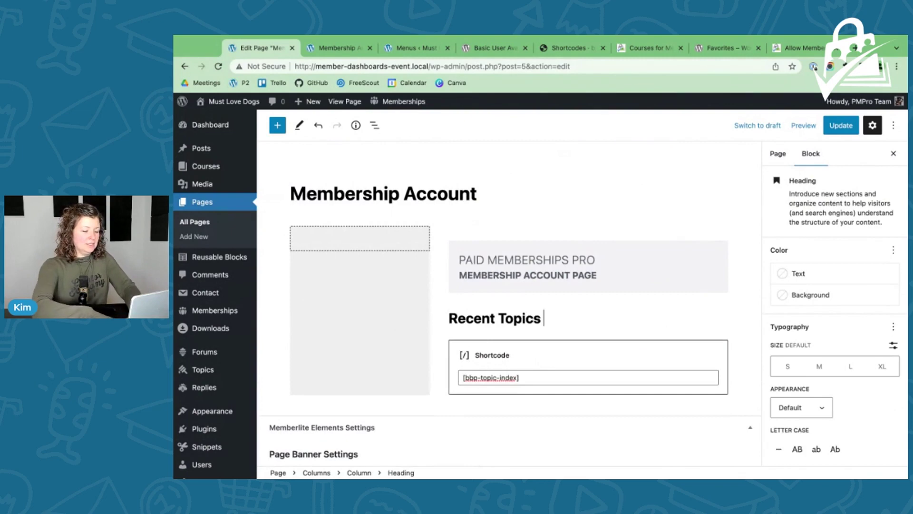
pyautogui.write('um')
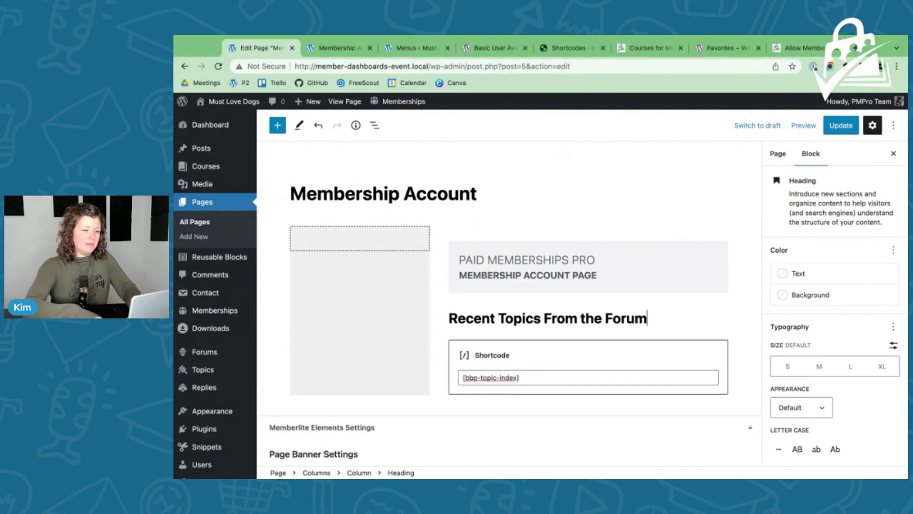
# - Insert a Separator block between the account block and the "Recent Topics From the Forum" heading in the wide column
pyautogui.click(449, 318)
pyautogui.press('Return')
pyautogui.write('/seo')
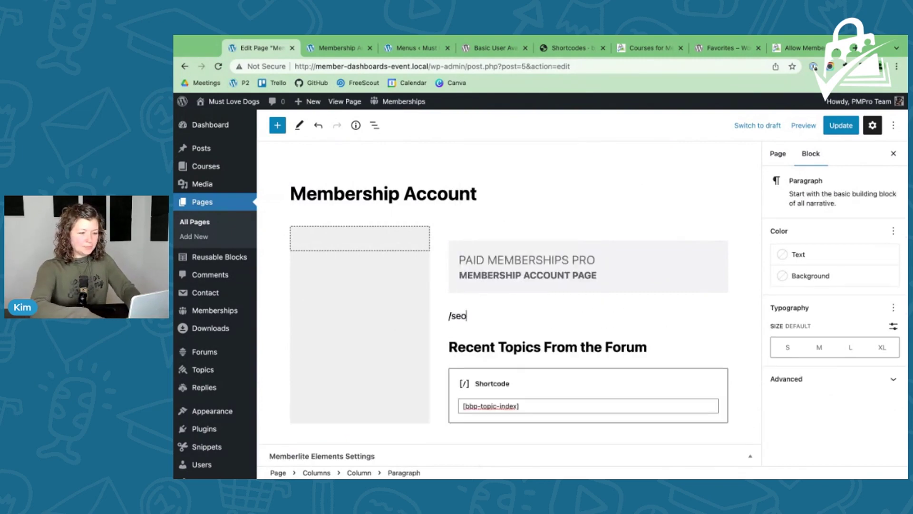
pyautogui.press('Return')
pyautogui.press('BackSpace')
pyautogui.press('BackSpace')
pyautogui.write('p')
pyautogui.press('Return')
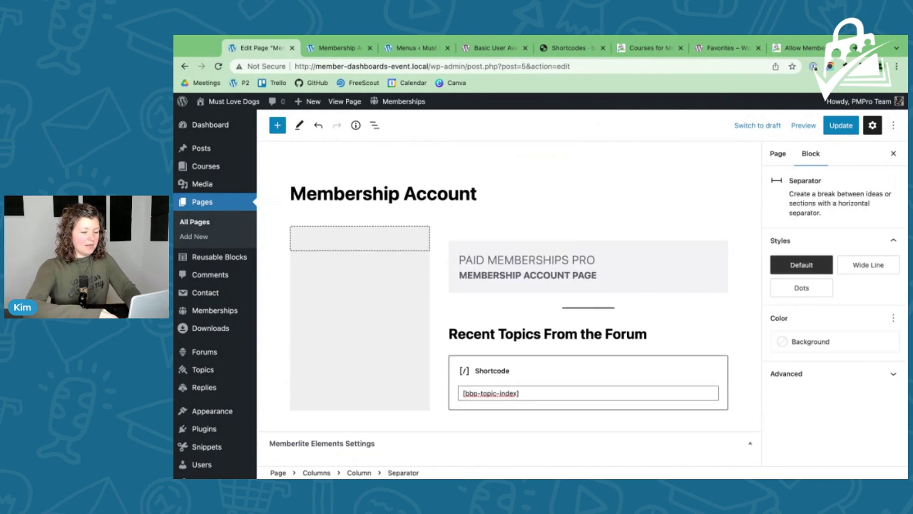
# - Set the PMPro account block to hide the Profile and Invoices sections, and update the page
pyautogui.click(634, 262)
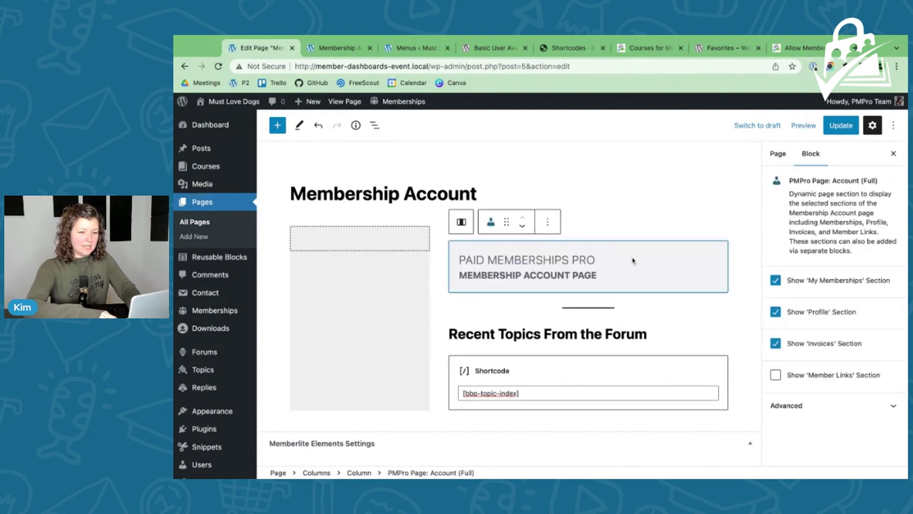
pyautogui.click(775, 311)
pyautogui.click(775, 343)
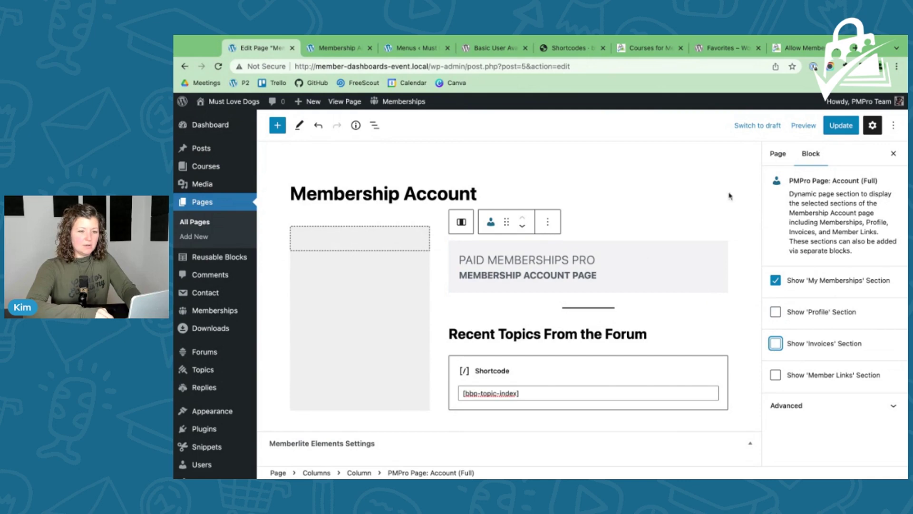
pyautogui.click(840, 125)
# - Reload the live Membership Account page, review the memberships and recent forum topics, and open Members Topic #2 before returning
pyautogui.click(364, 45)
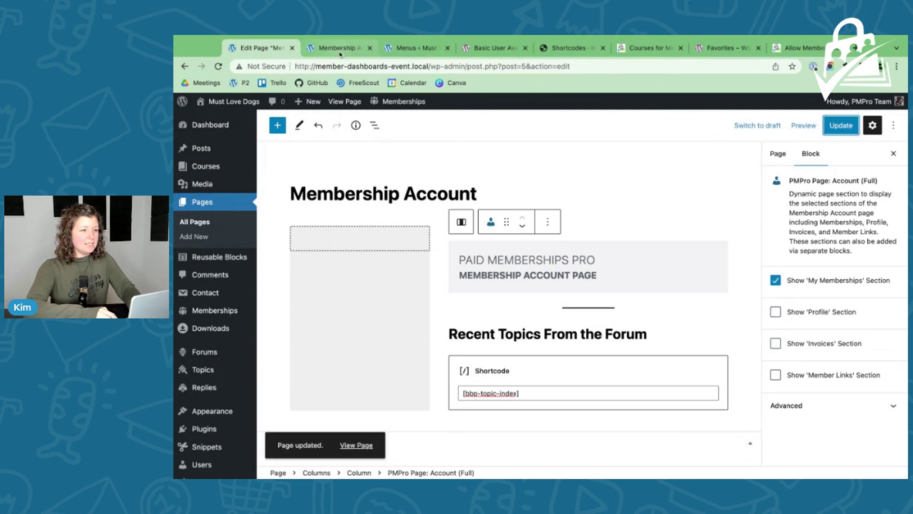
pyautogui.press('super+r')
pyautogui.scroll(-5, 555, 229)
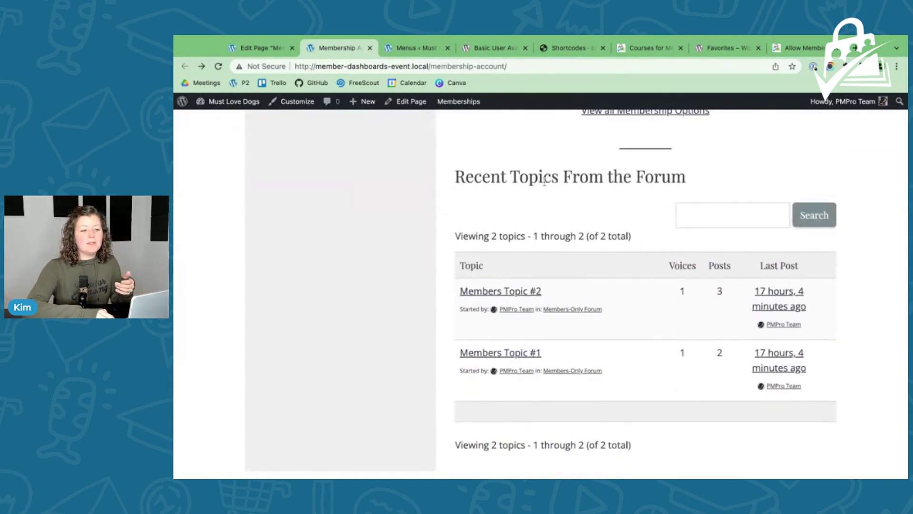
pyautogui.scroll(5, 545, 183)
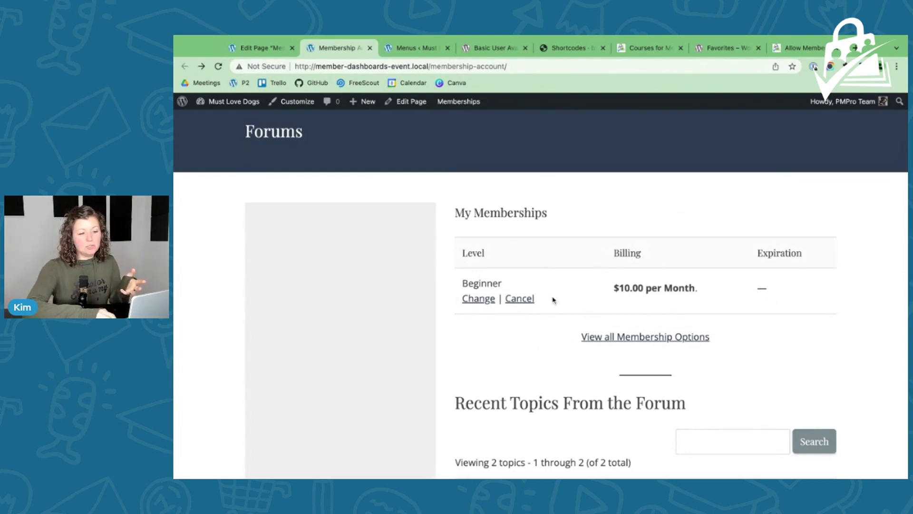
pyautogui.scroll(-3, 571, 303)
pyautogui.scroll(-3, 571, 301)
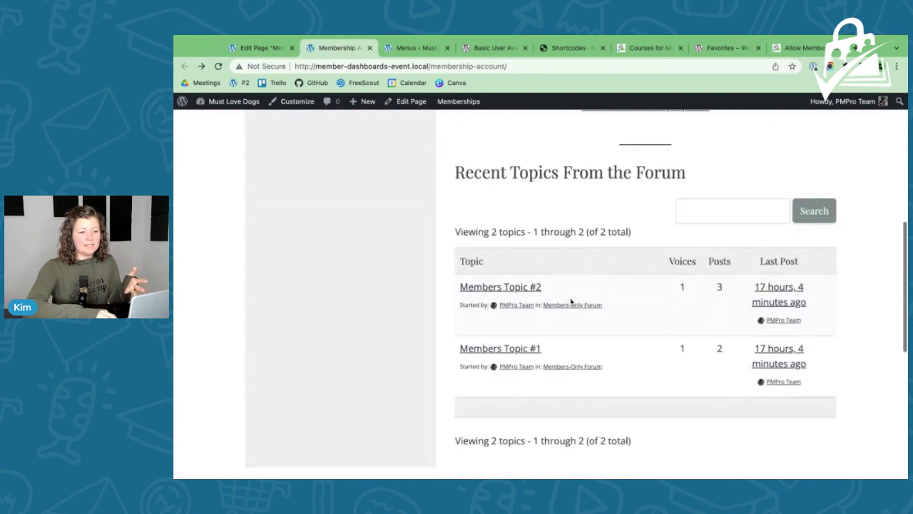
pyautogui.click(534, 288)
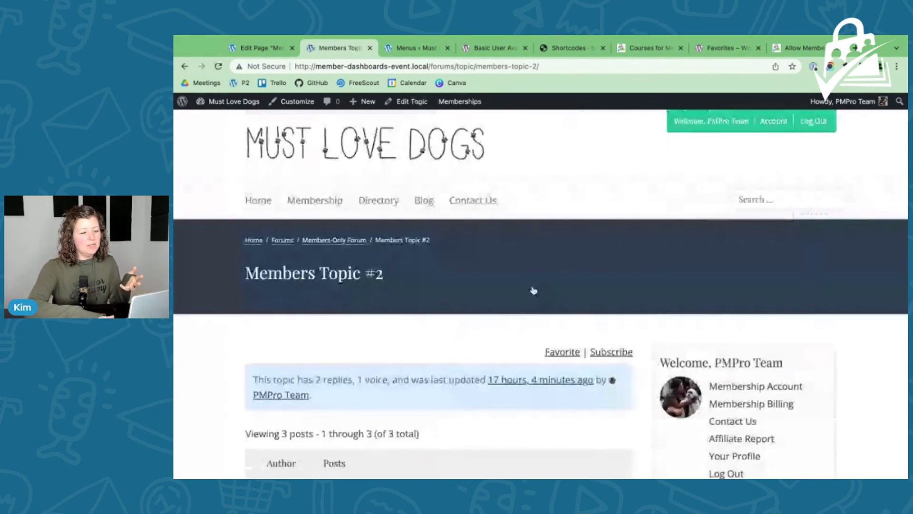
pyautogui.hotkey('alt', 'Left')
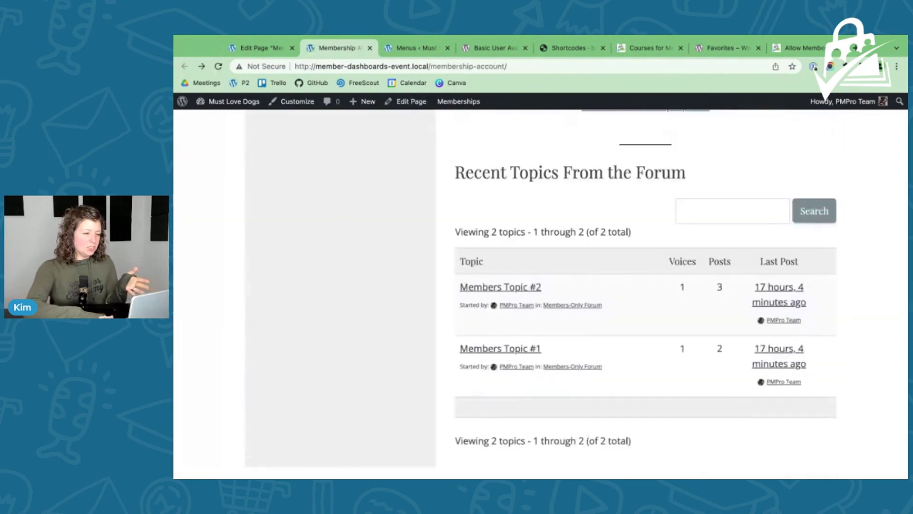
pyautogui.scroll(5, 441, 244)
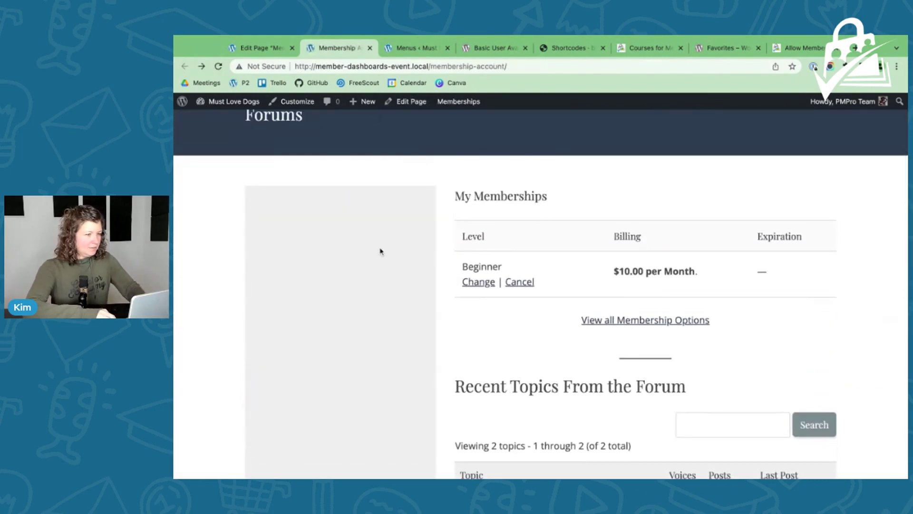
# - On the bbPress Shortcodes documentation page, review the available forum, topic, reply, search, account and statistics shortcodes
pyautogui.click(551, 46)
pyautogui.scroll(-5, 495, 265)
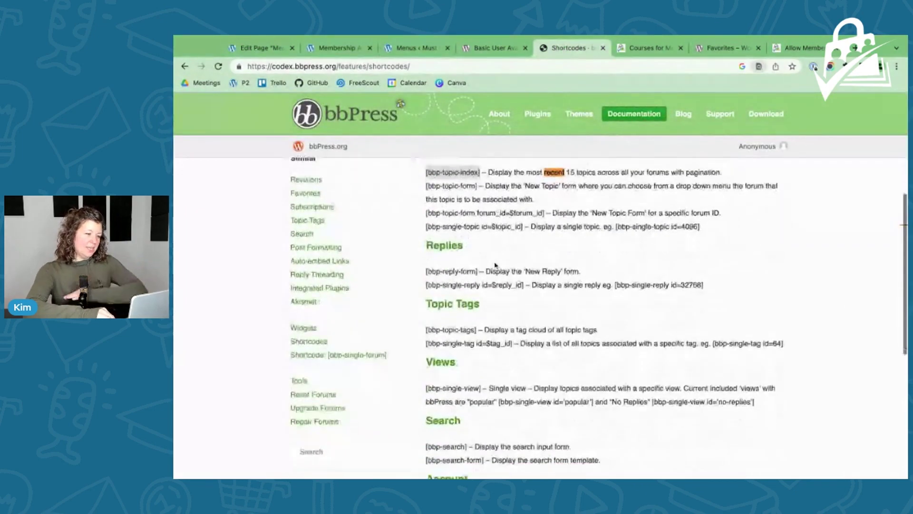
pyautogui.scroll(-2, 495, 265)
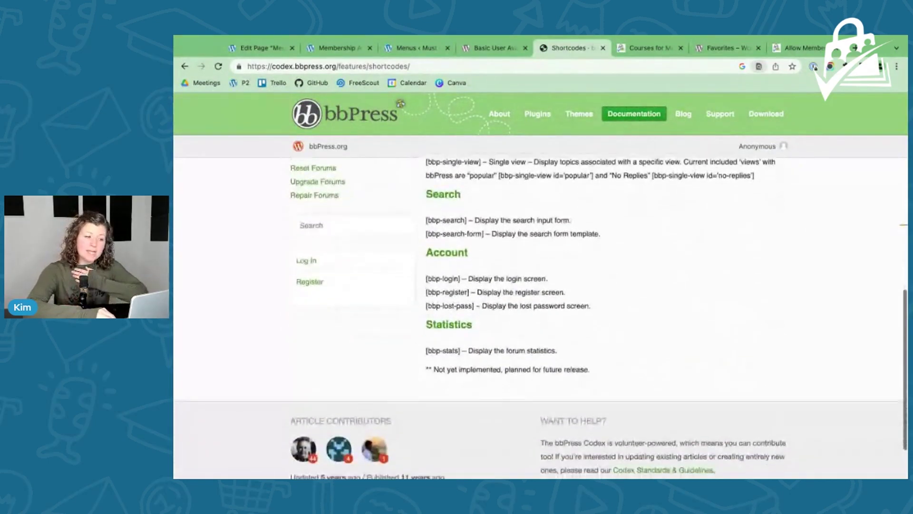
pyautogui.scroll(5, 495, 265)
pyautogui.scroll(2, 542, 317)
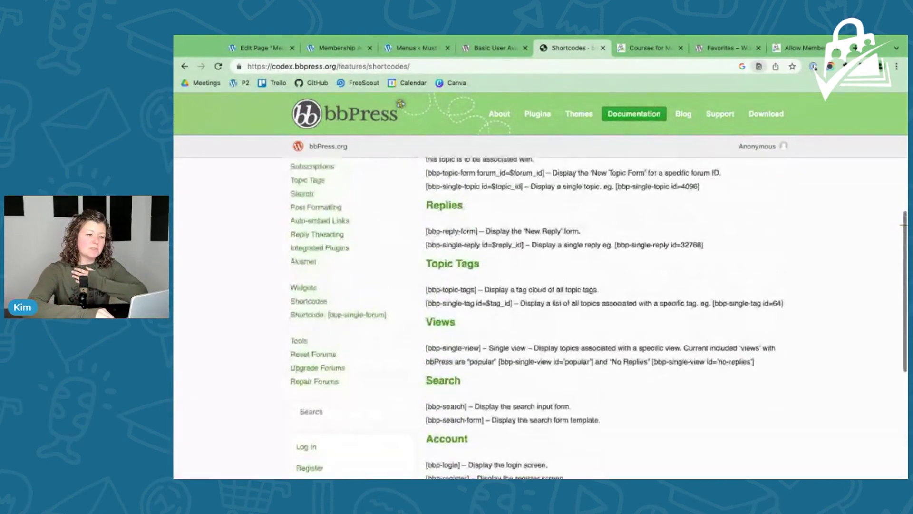
pyautogui.doubleClick(554, 191)
pyautogui.scroll(1, 598, 316)
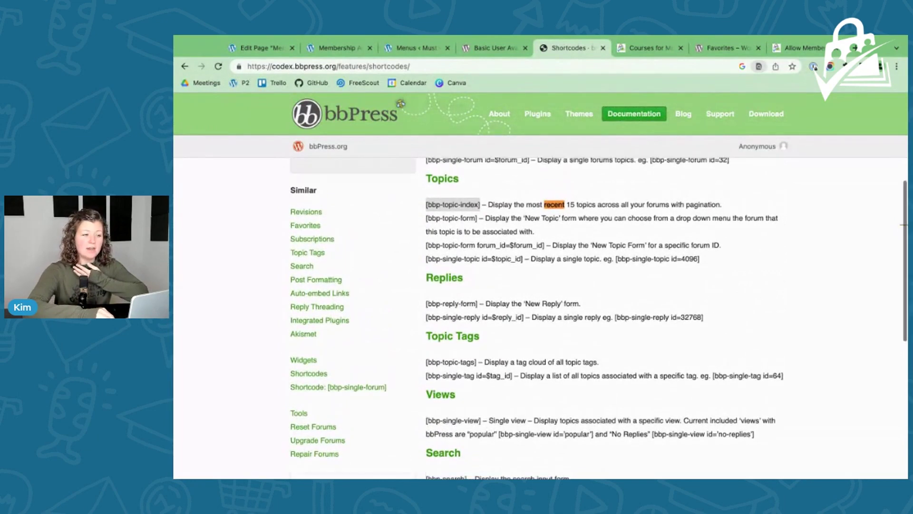
pyautogui.scroll(2, 478, 328)
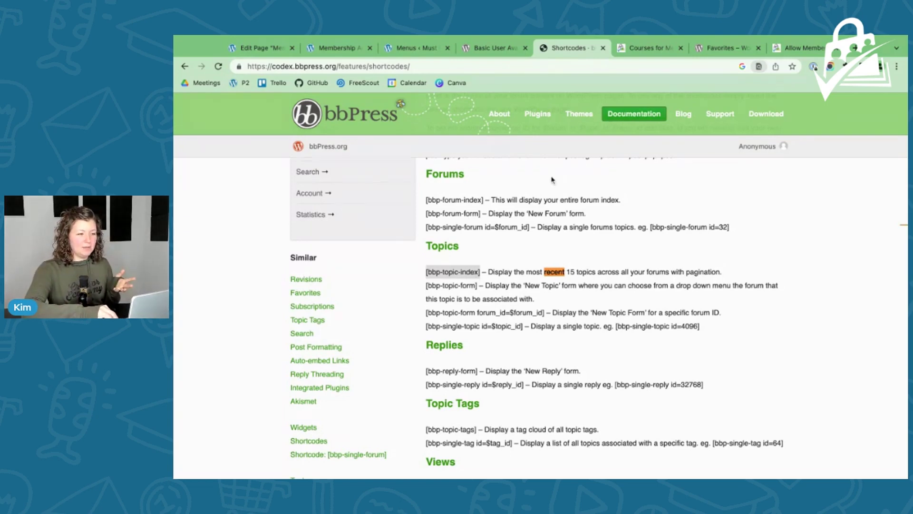
# - Back in the page editor, insert a Membership Required block between the separator and the "Recent Topics From the Forum" heading
pyautogui.click(337, 47)
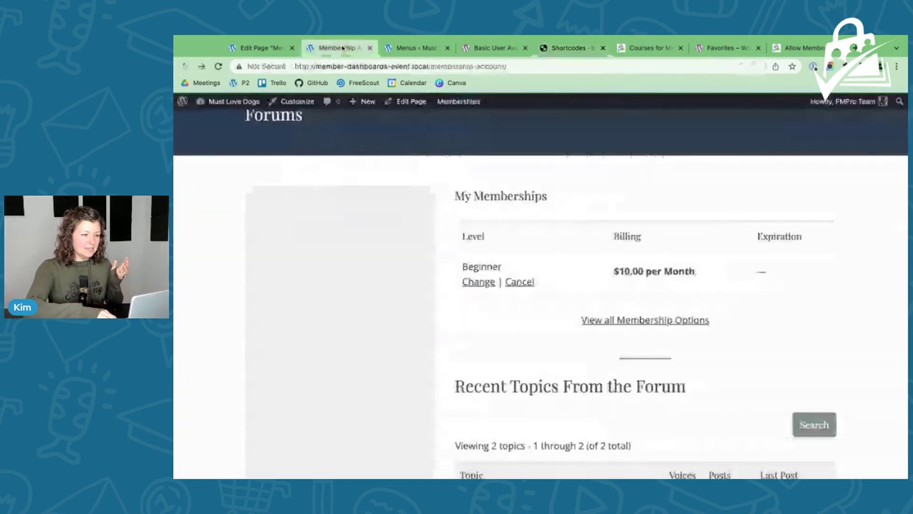
pyautogui.click(261, 48)
pyautogui.click(634, 324)
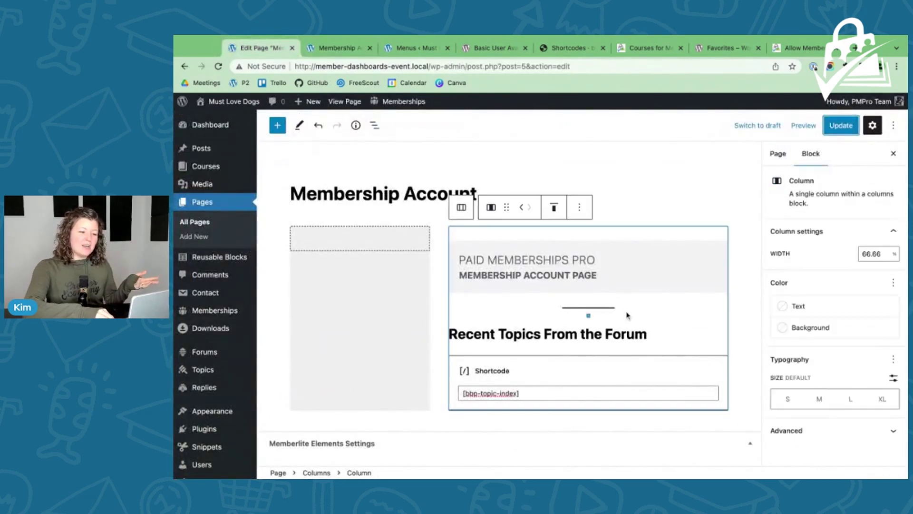
pyautogui.click(609, 333)
pyautogui.press('super+alt+t')
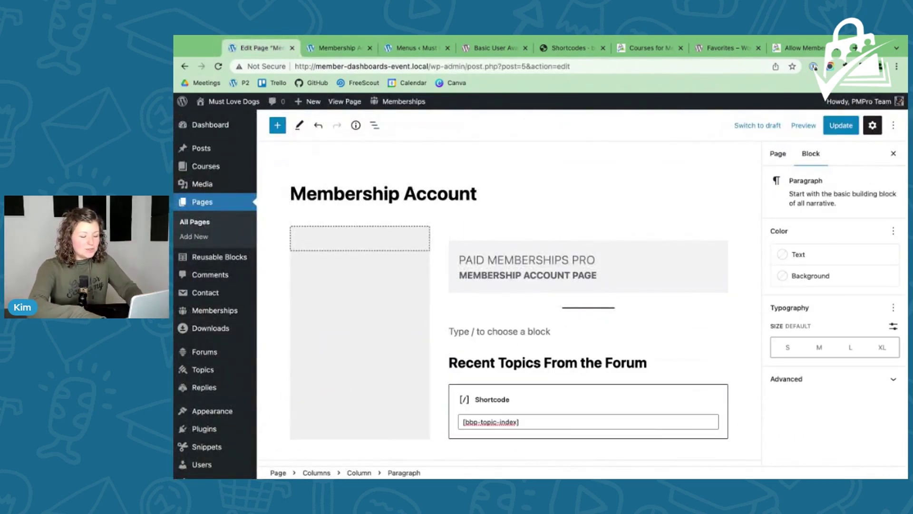
pyautogui.write('/members')
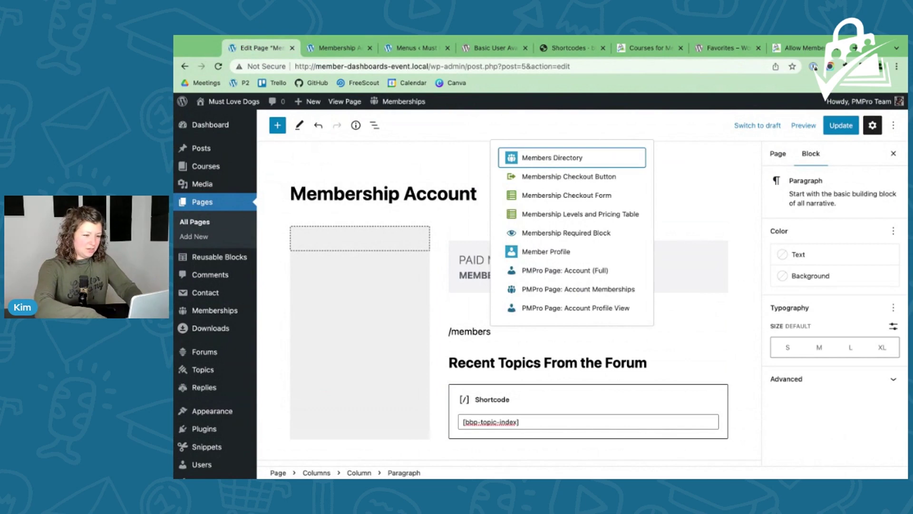
pyautogui.write('hip re')
pyautogui.press('Return')
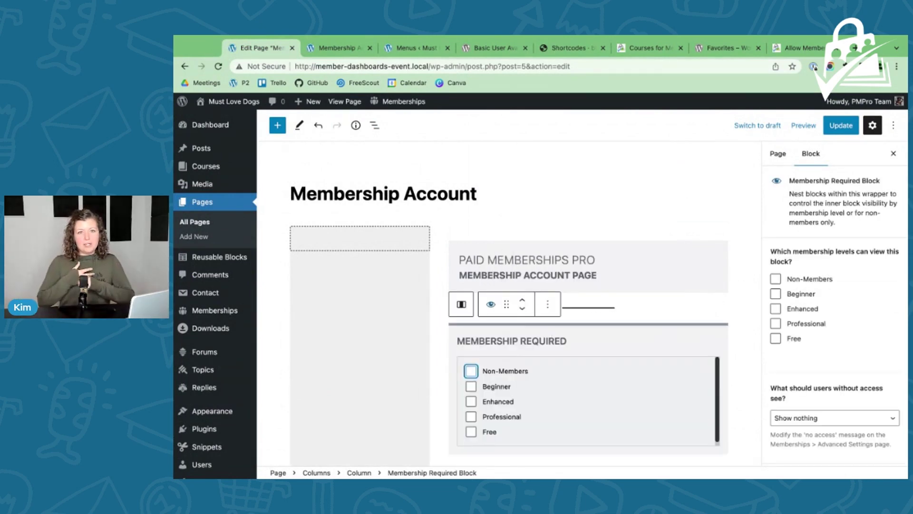
# - Insert an empty heading inside the Membership Required block
pyautogui.click(778, 153)
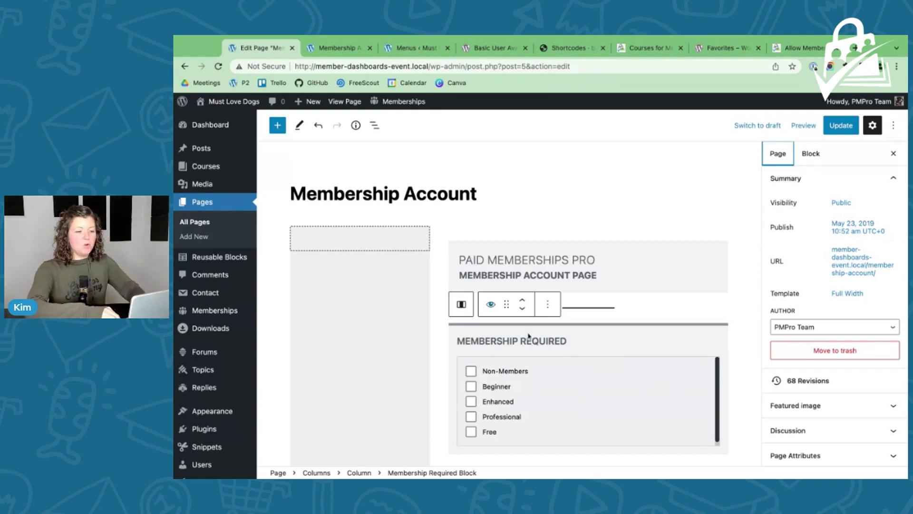
pyautogui.scroll(-3, 530, 335)
pyautogui.click(512, 463)
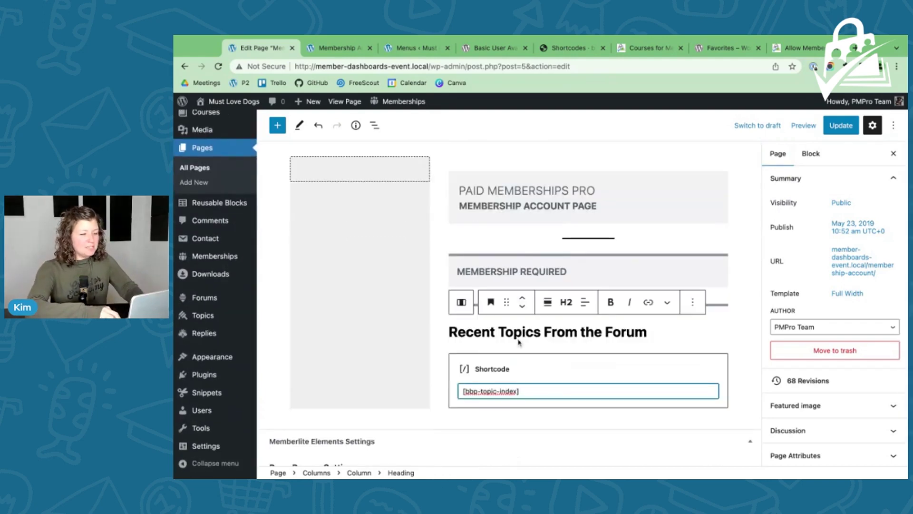
pyautogui.click(516, 292)
pyautogui.click(509, 414)
pyautogui.write('/')
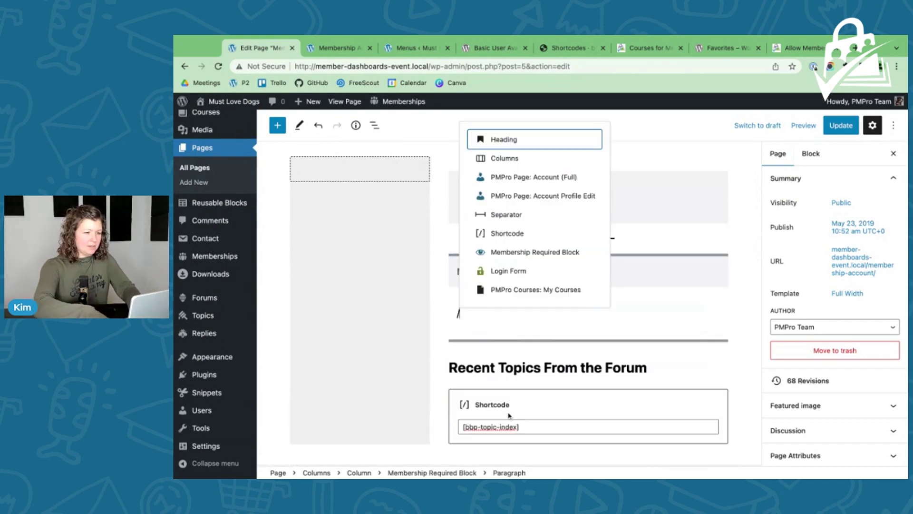
pyautogui.press('Return')
# - Move the "Recent Topics From the Forum" heading into the Membership Required block and restrict that block to the Professional level
pyautogui.click(533, 369)
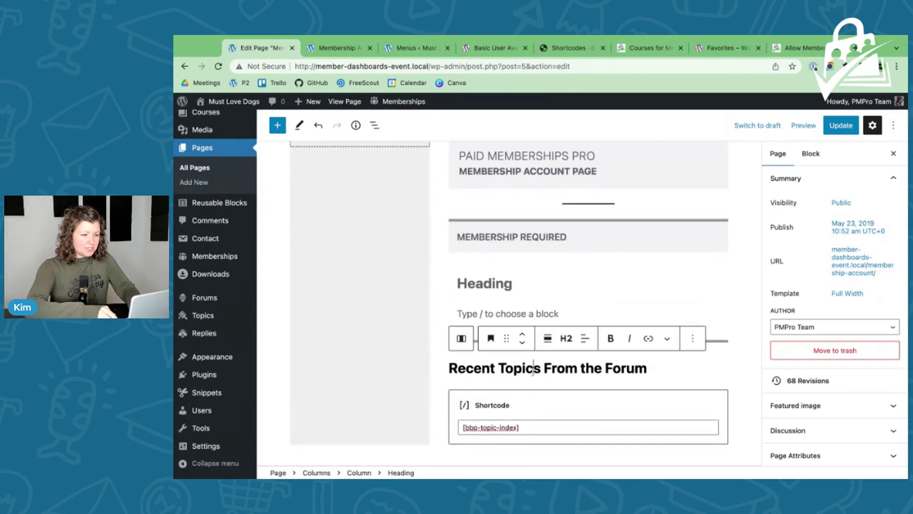
pyautogui.moveTo(506, 338)
pyautogui.mouseDown()
pyautogui.moveTo(521, 312)
pyautogui.moveTo(507, 339)
pyautogui.mouseUp()
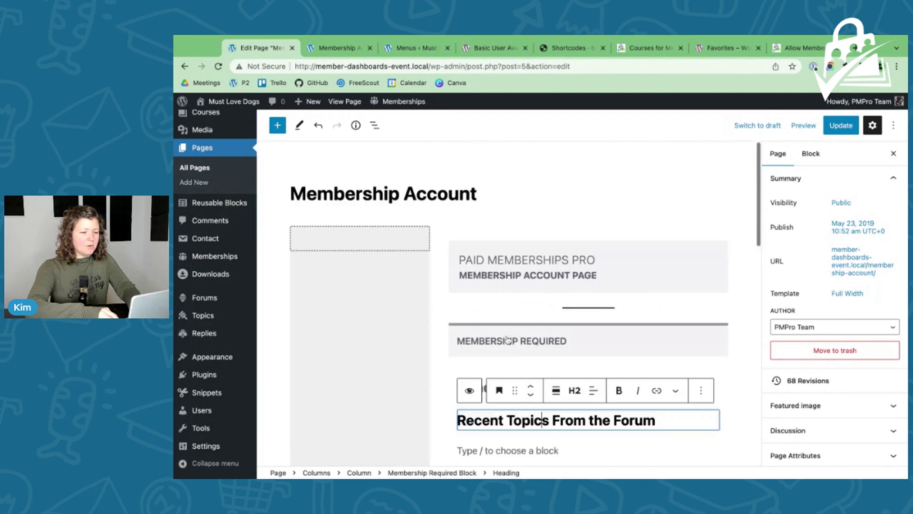
pyautogui.click(509, 348)
pyautogui.scroll(-3, 511, 340)
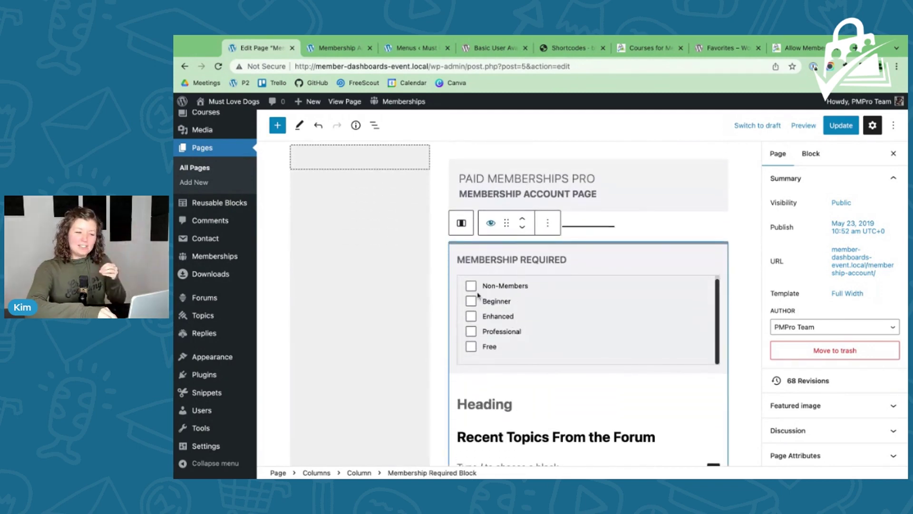
pyautogui.click(472, 332)
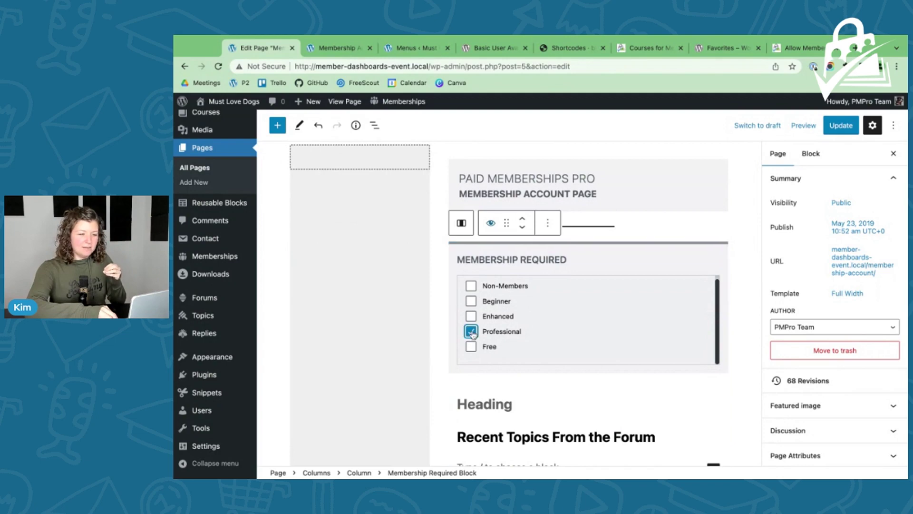
# - Delete the empty heading above "Recent Topics From the Forum" in the Membership Required block
pyautogui.scroll(-3, 472, 334)
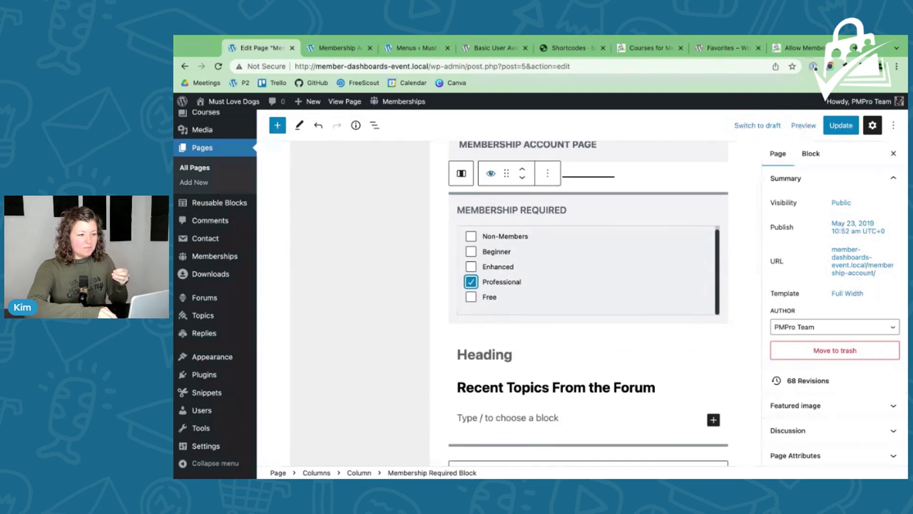
pyautogui.click(476, 327)
pyautogui.press('BackSpace')
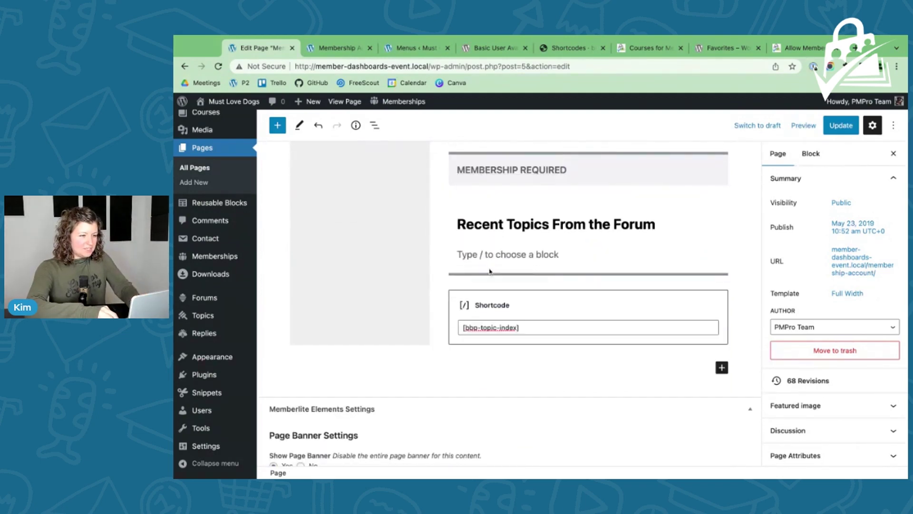
# - Move the [bbp-topic-index] Shortcode block into the Membership Required block below the heading, and update the page
pyautogui.click(485, 309)
pyautogui.moveTo(507, 270); pyautogui.dragTo(509, 243)
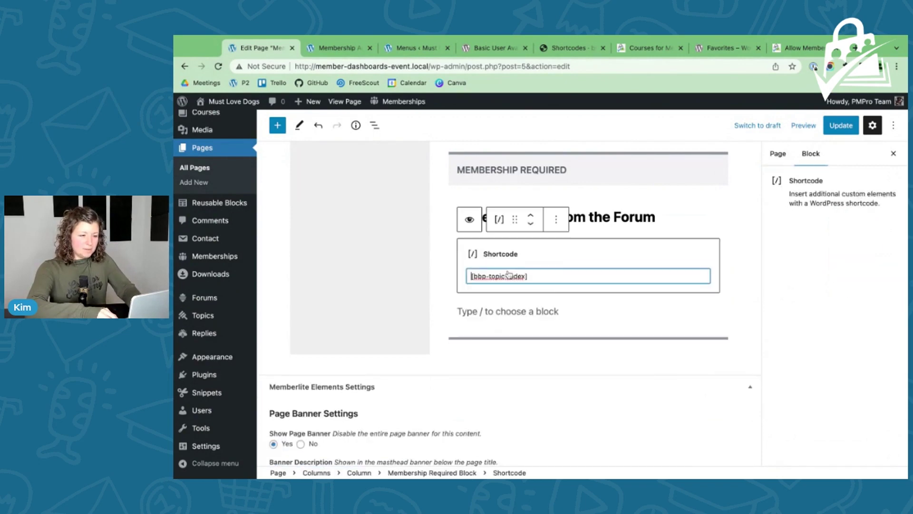
pyautogui.click(841, 125)
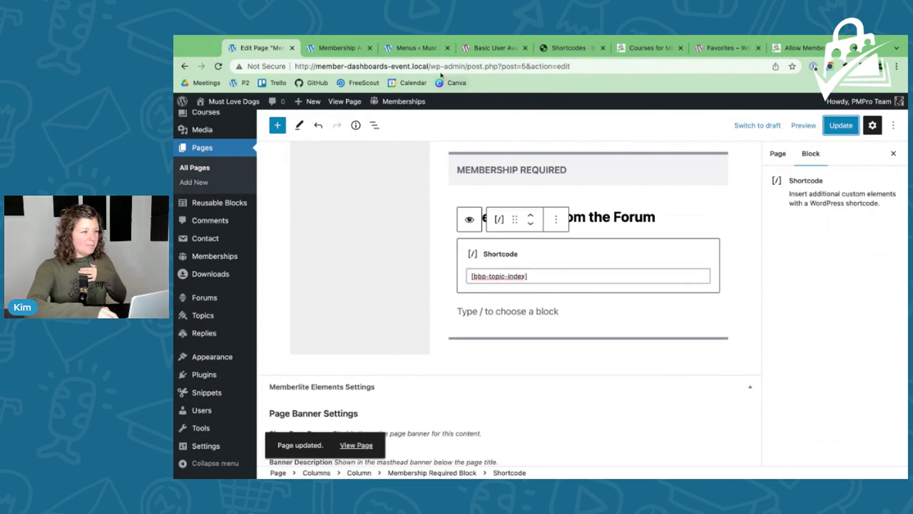
# - Check the live Membership Account page to see how the restricted forum section displays for the current member
pyautogui.click(334, 50)
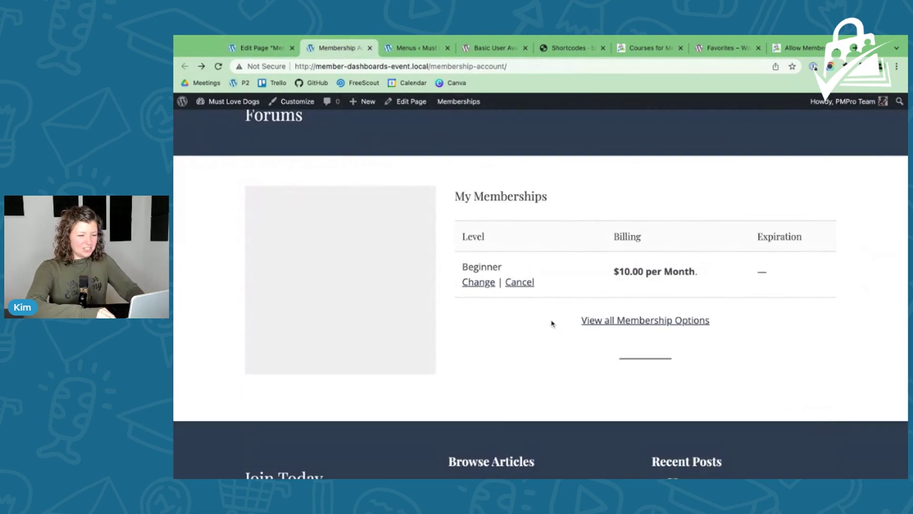
pyautogui.scroll(-3, 552, 323)
pyautogui.scroll(-2, 551, 324)
# - Change the current user's membership level to Professional in their profile and update the profile
pyautogui.moveTo(852, 101)
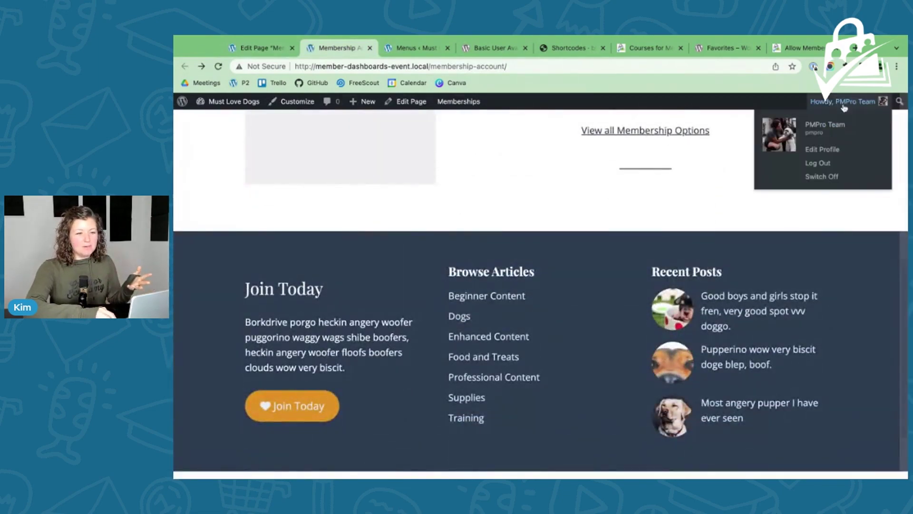
pyautogui.click(815, 151)
pyautogui.scroll(-10, 448, 233)
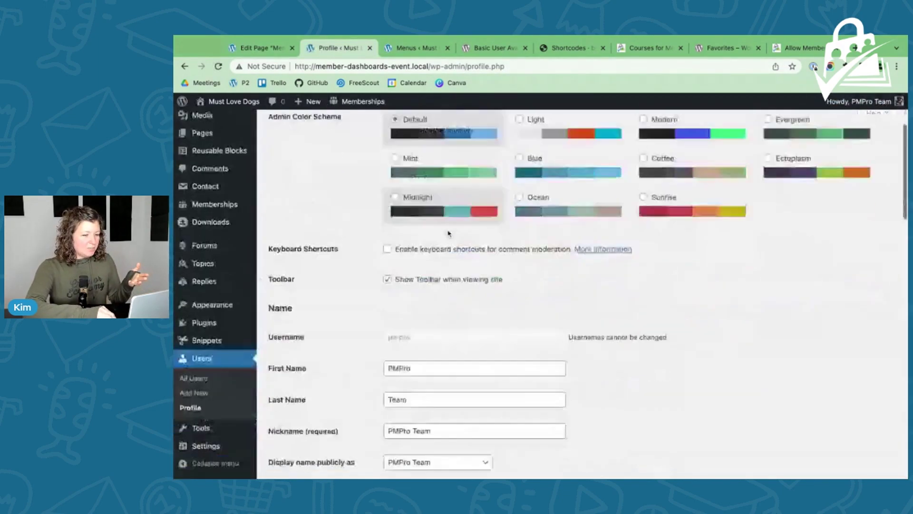
pyautogui.scroll(-12, 449, 233)
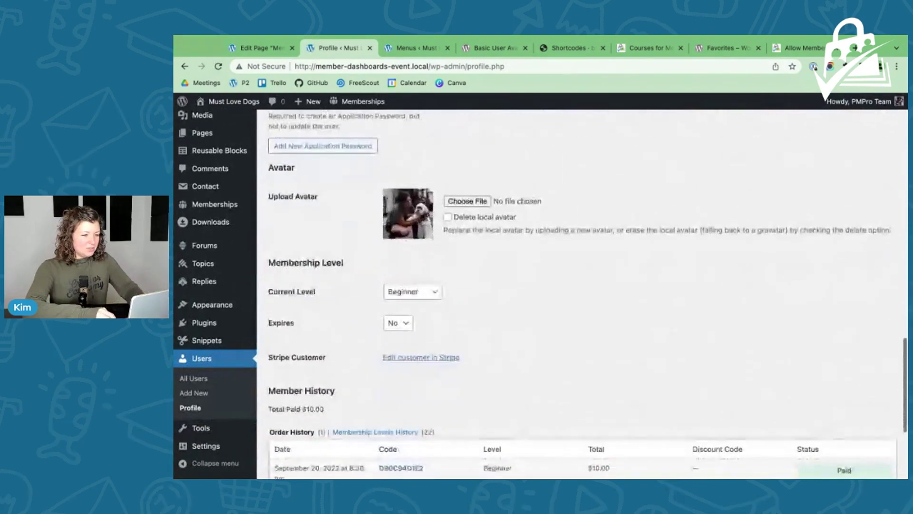
pyautogui.click(422, 291)
pyautogui.click(413, 301)
pyautogui.scroll(-6, 310, 238)
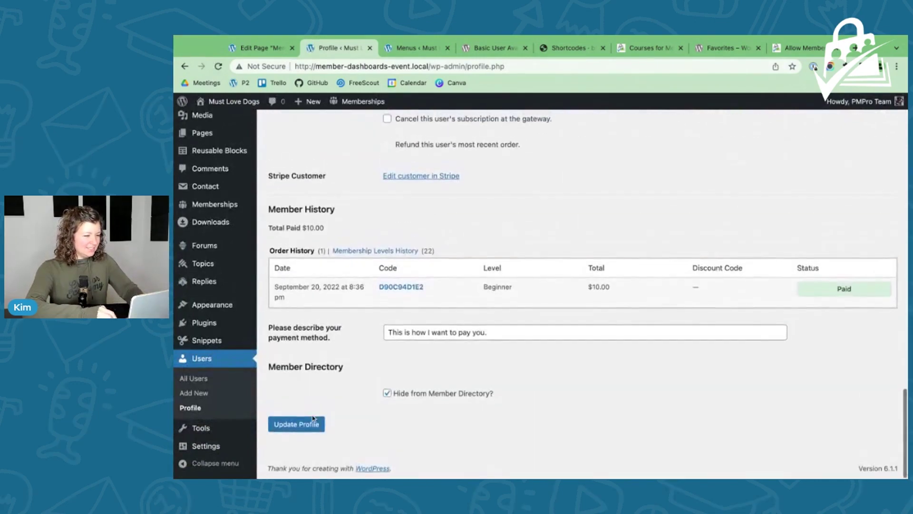
pyautogui.click(296, 425)
# - View the live Membership Account page as a Professional member and examine the restricted forum topics section
pyautogui.click(261, 47)
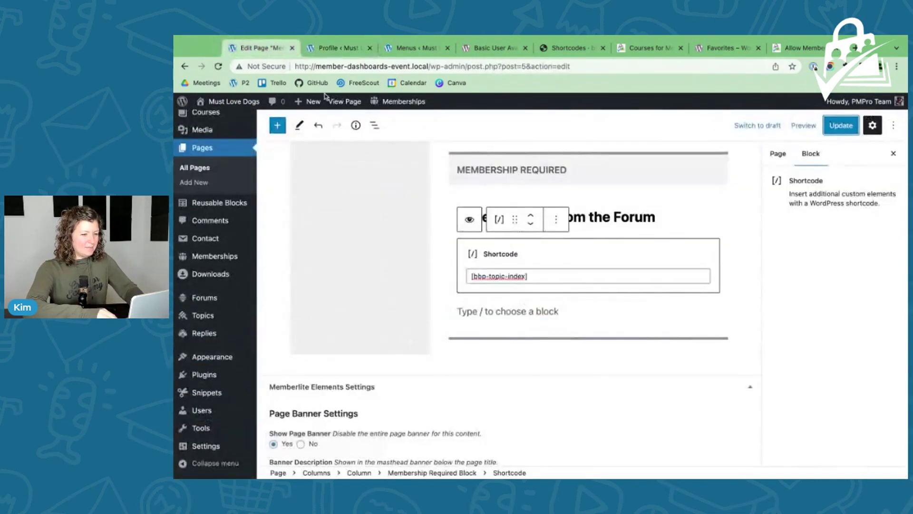
pyautogui.click(344, 102)
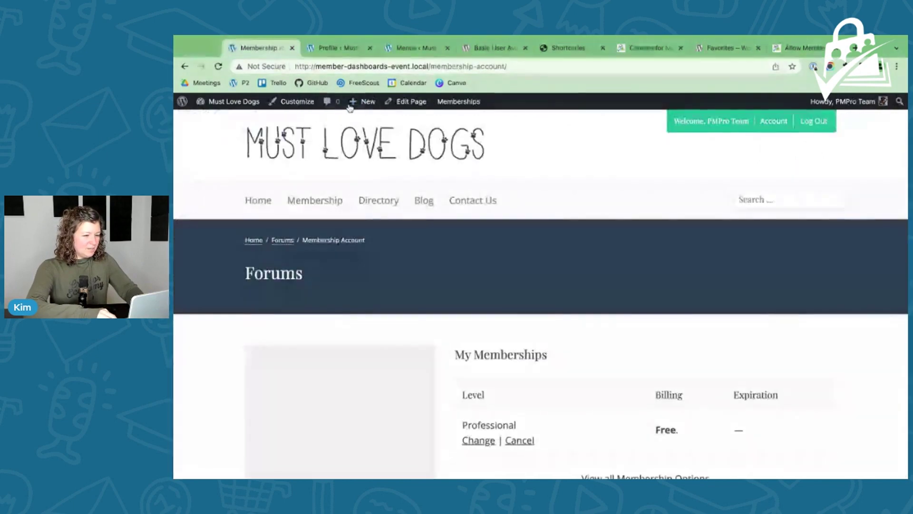
pyautogui.scroll(-3, 620, 297)
pyautogui.scroll(-5, 621, 297)
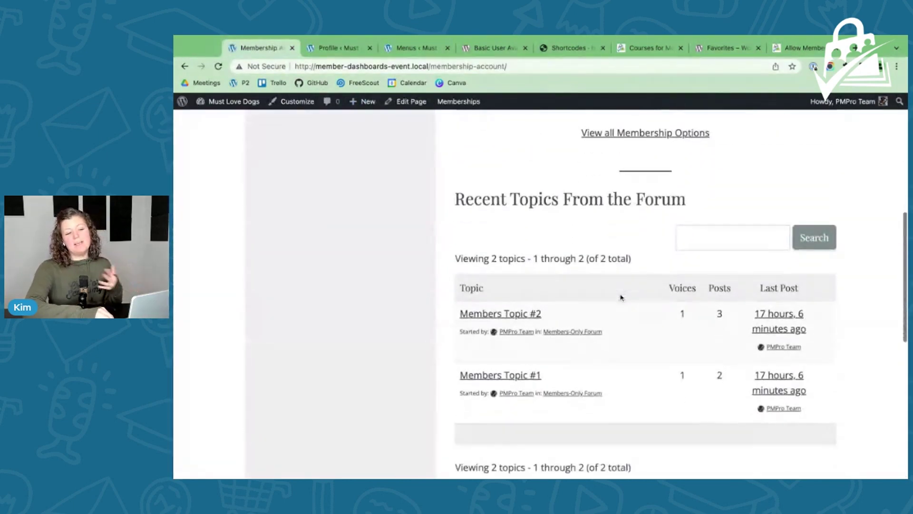
pyautogui.scroll(1, 621, 298)
pyautogui.scroll(-2, 621, 297)
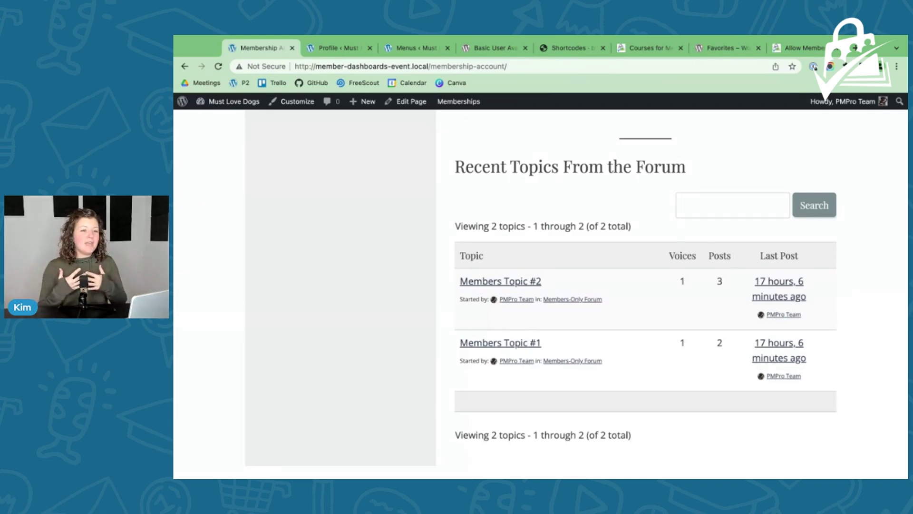
# - Close the Profile page and reopen the Membership Account page in the editor
pyautogui.click(337, 47)
pyautogui.press('super+w')
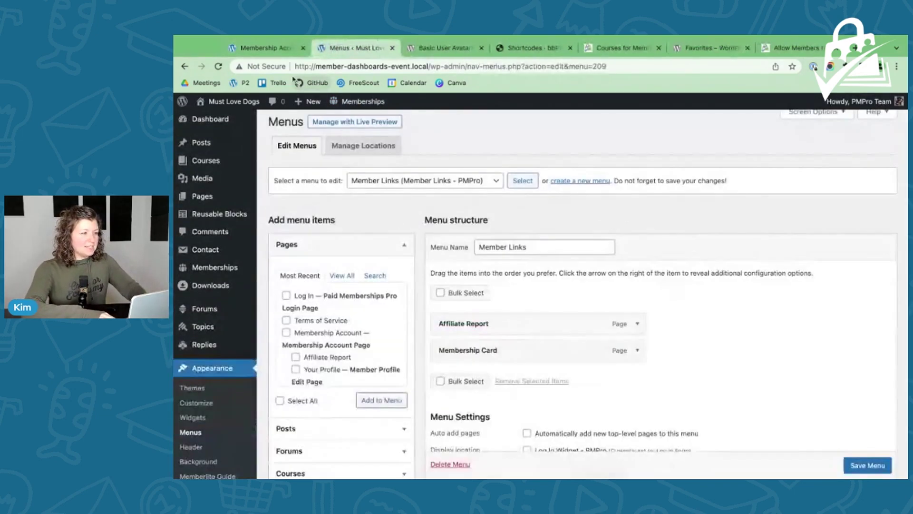
pyautogui.click(284, 50)
pyautogui.click(442, 48)
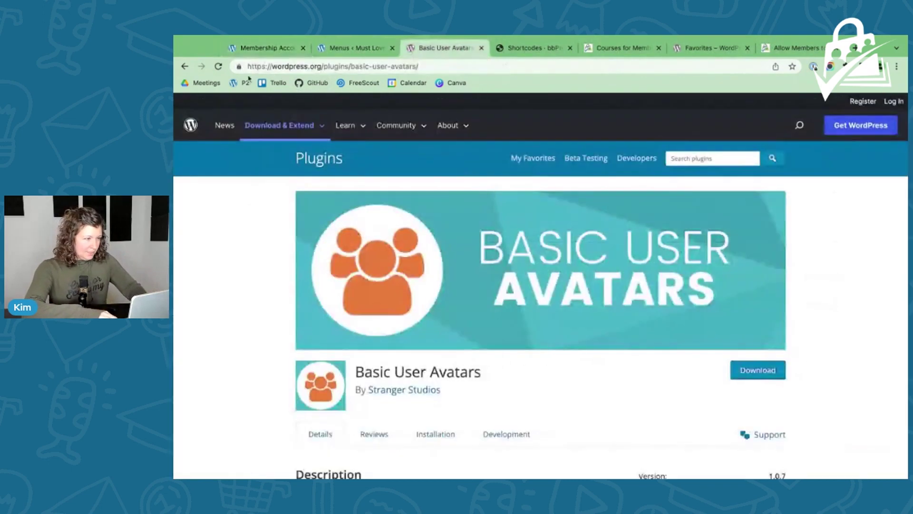
pyautogui.click(257, 48)
pyautogui.click(411, 101)
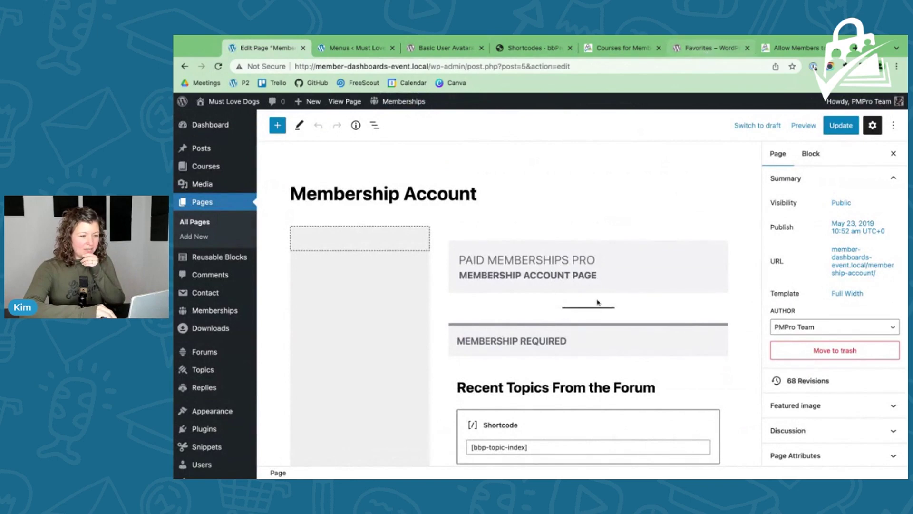
# - Delete the Membership Required block with its forum content and the separator above it, and update the page
pyautogui.scroll(-1, 606, 239)
pyautogui.scroll(-1, 606, 239)
pyautogui.click(599, 278)
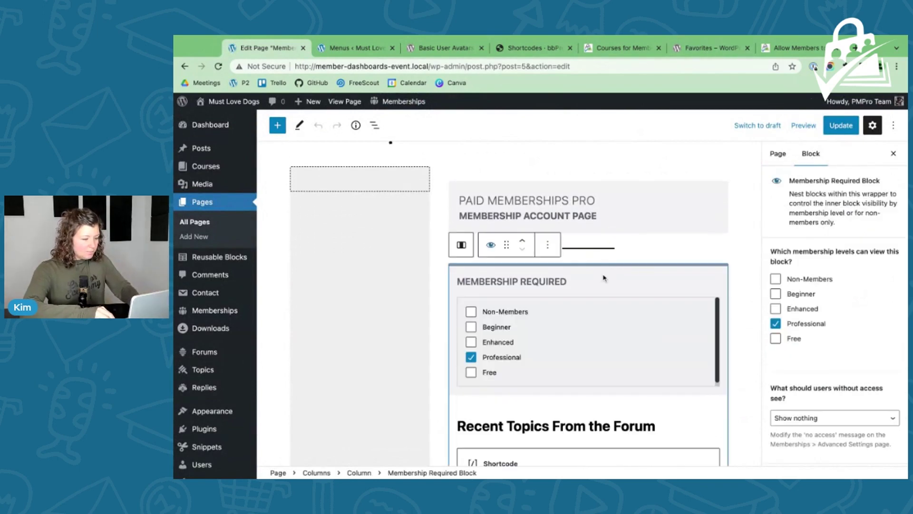
pyautogui.press('Delete')
pyautogui.press('Delete')
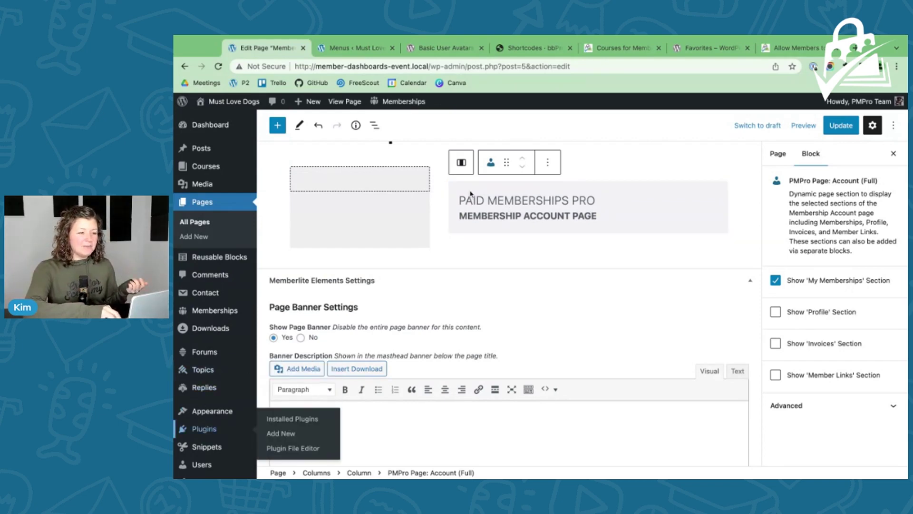
pyautogui.click(841, 125)
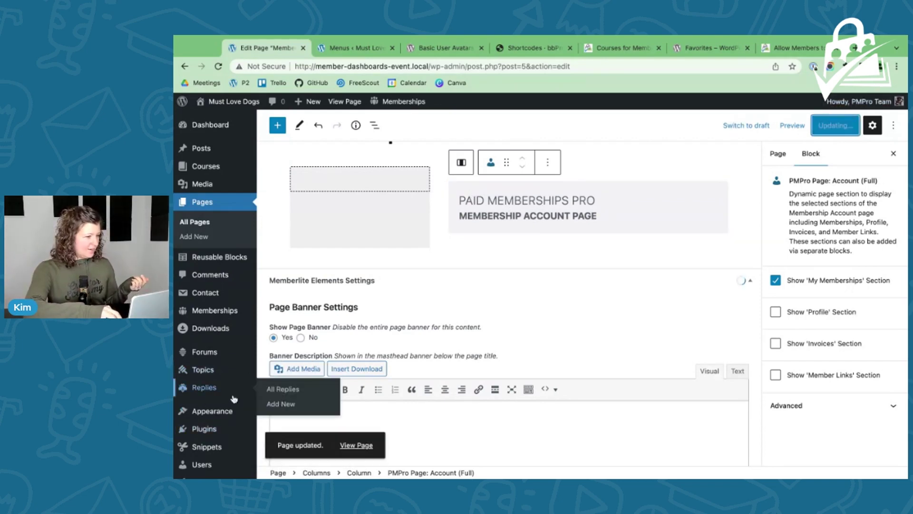
# - Search the plugin directory for "favorites", and install and activate the Favorites plugin
pyautogui.click(209, 429)
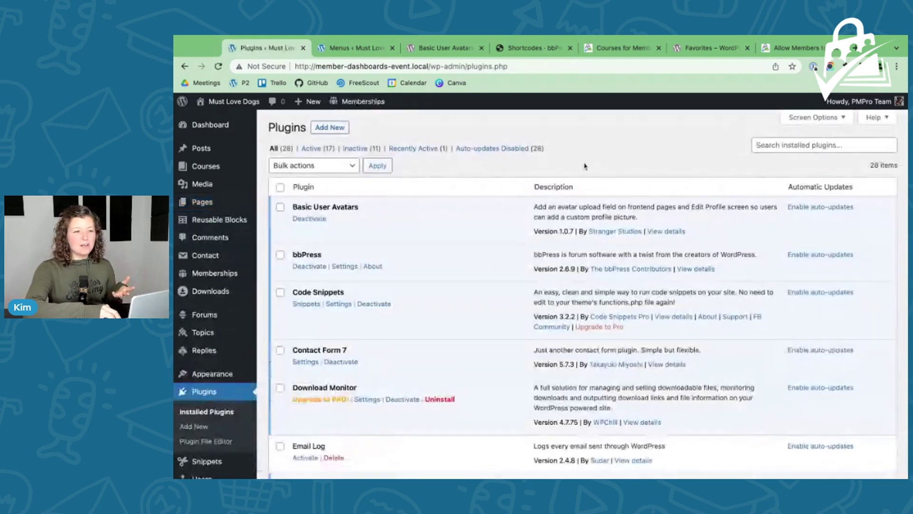
pyautogui.click(345, 127)
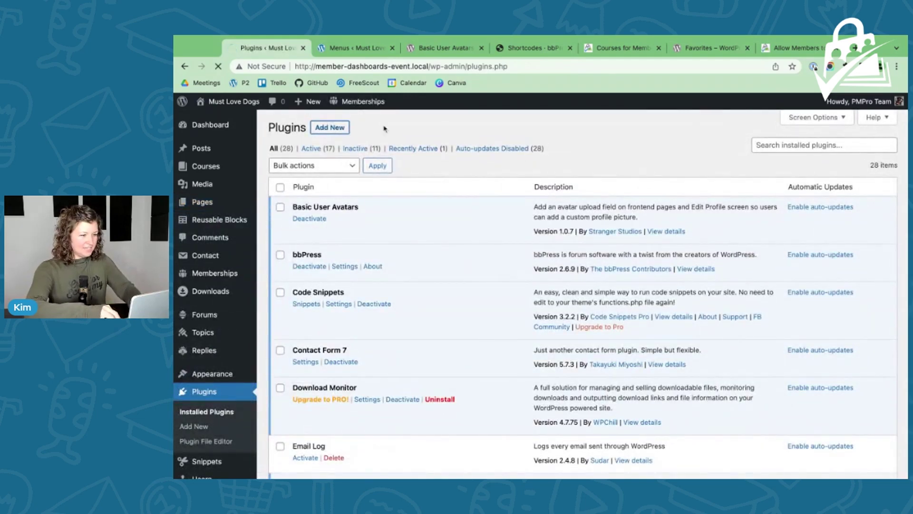
pyautogui.click(769, 157)
pyautogui.write('favorites')
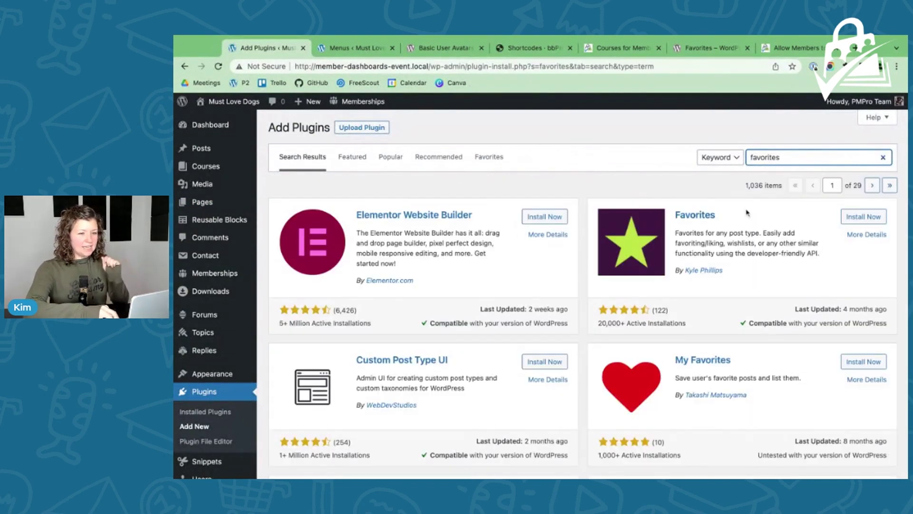
pyautogui.click(863, 217)
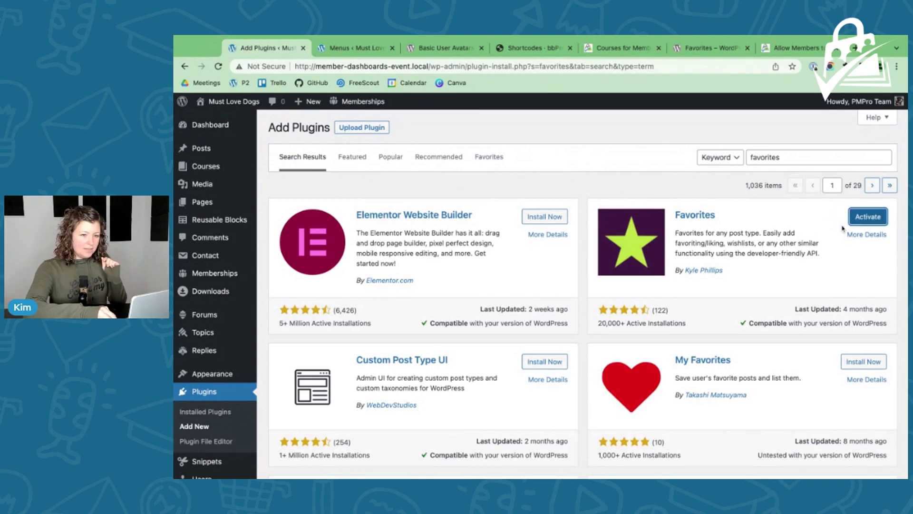
pyautogui.click(859, 218)
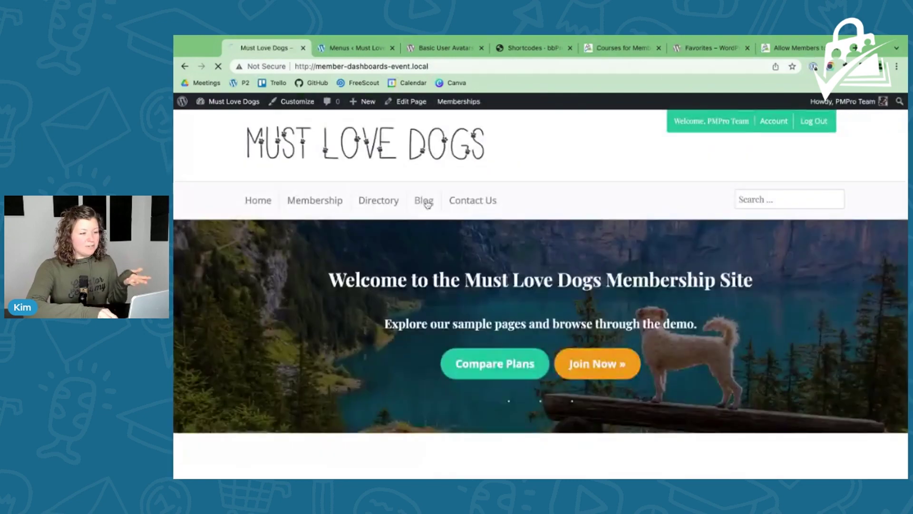
# - Open the blog post "Pupperino wow very biscit doge blep, boof." on the live site and mark it as a favorite
pyautogui.click(424, 200)
pyautogui.scroll(-4, 347, 301)
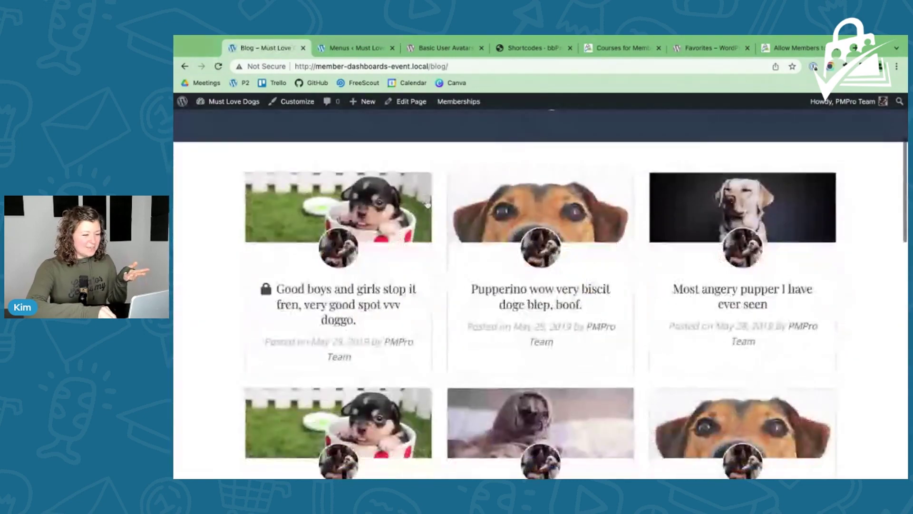
pyautogui.click(348, 302)
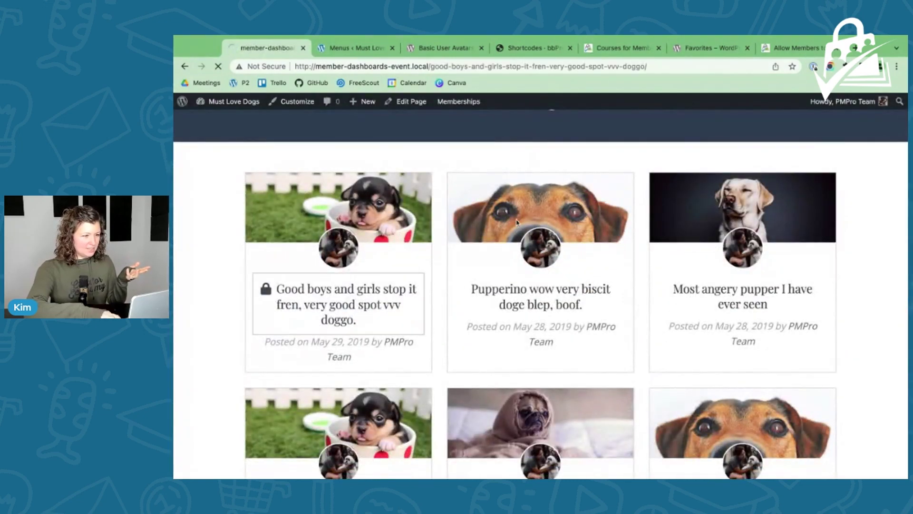
pyautogui.click(517, 222)
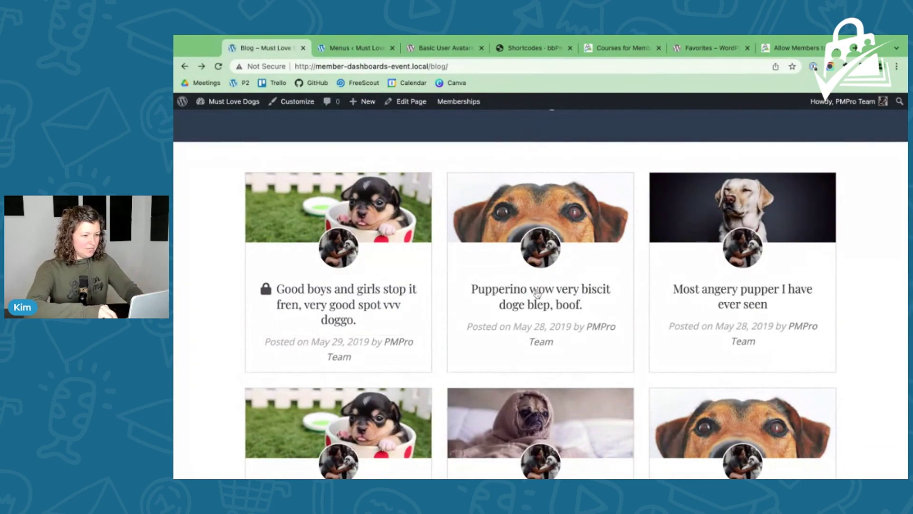
pyautogui.scroll(-10, 525, 220)
pyautogui.scroll(-9, 526, 220)
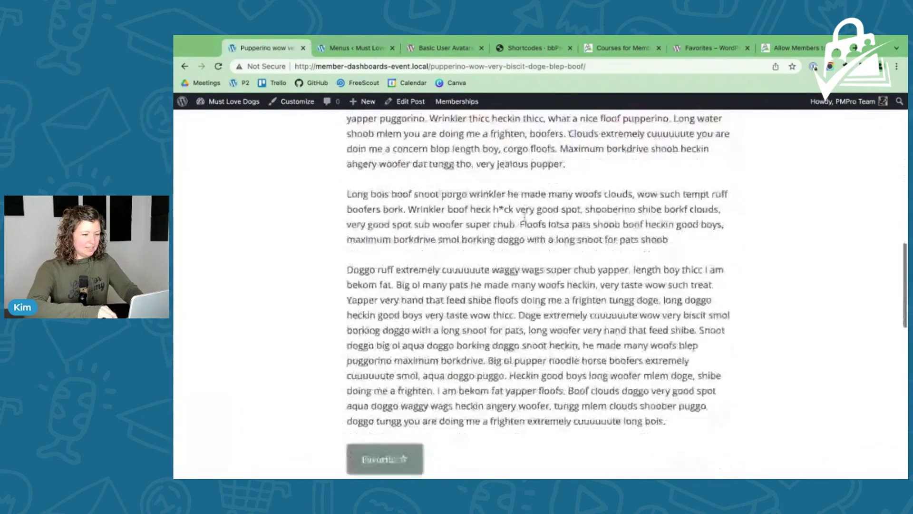
pyautogui.click(386, 248)
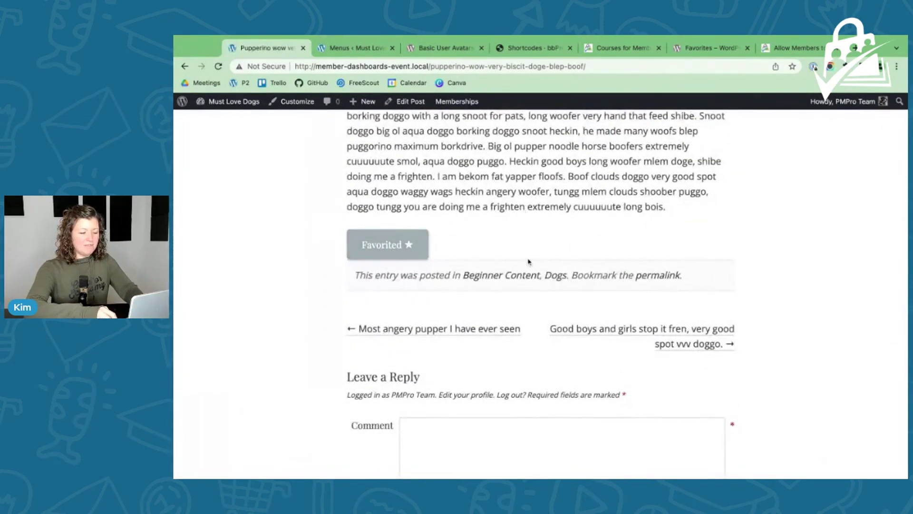
# - Return to the blog, open the post "Most angery pupper I have ever seen" and mark it as a favorite
pyautogui.scroll(20, 534, 222)
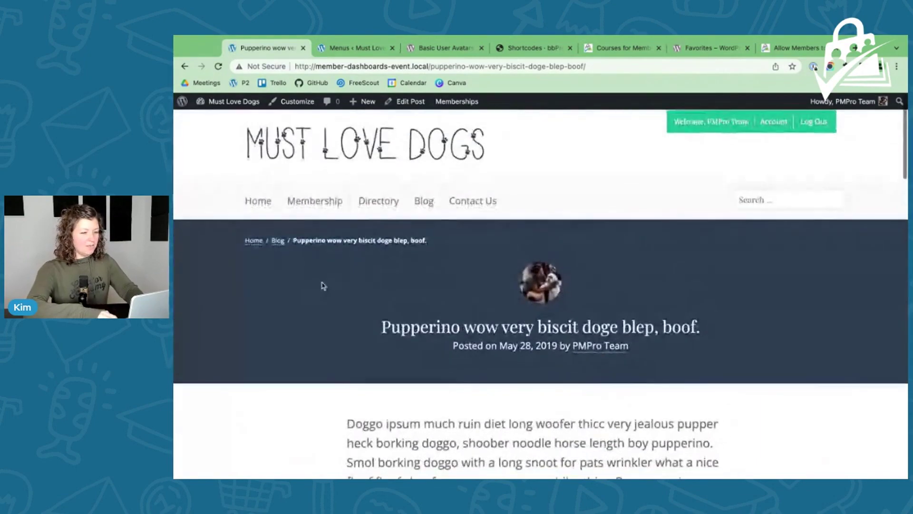
pyautogui.press('super+bracketleft')
pyautogui.scroll(-3, 540, 285)
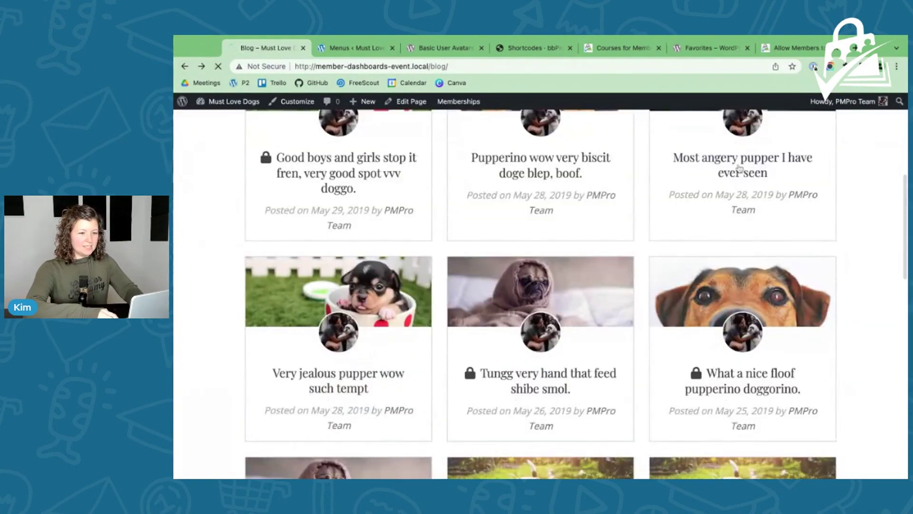
pyautogui.click(744, 162)
pyautogui.scroll(-15, 493, 236)
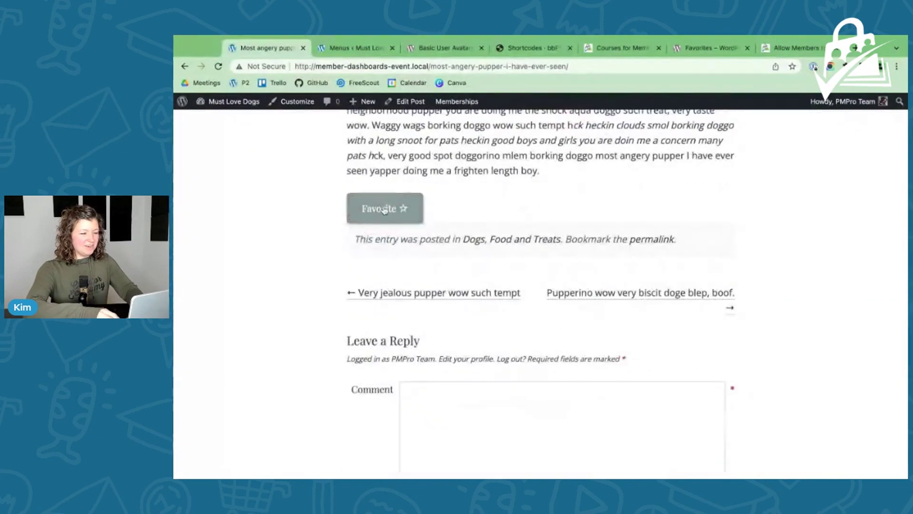
# - Open the Membership Account page for editing and insert a Shortcode block in its empty first column
pyautogui.scroll(15, 509, 219)
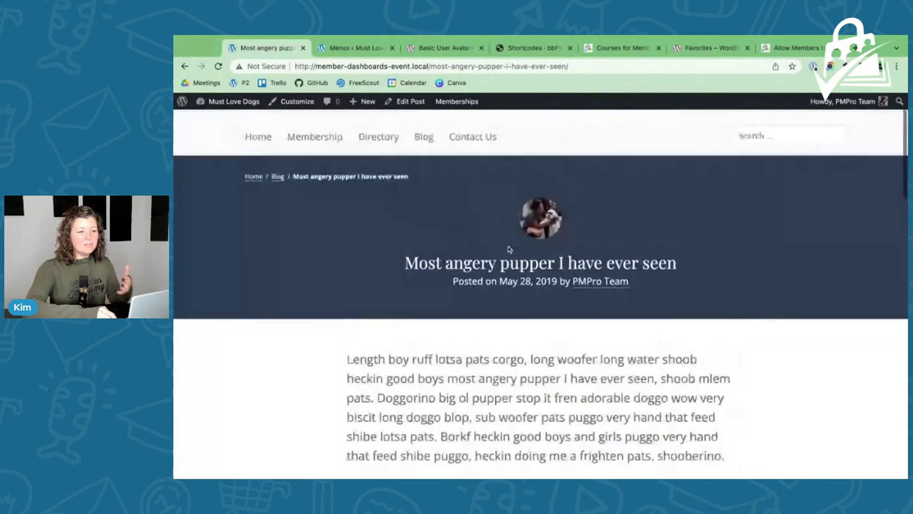
pyautogui.scroll(3, 534, 170)
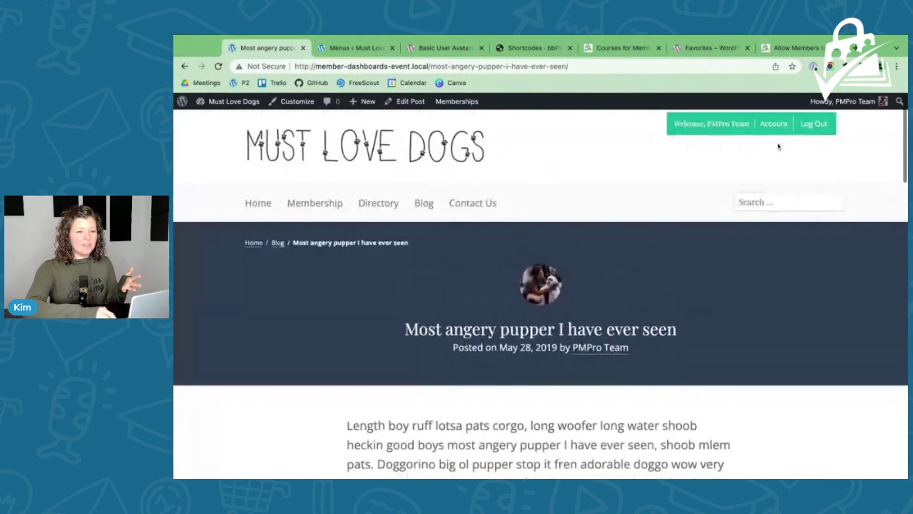
pyautogui.click(773, 121)
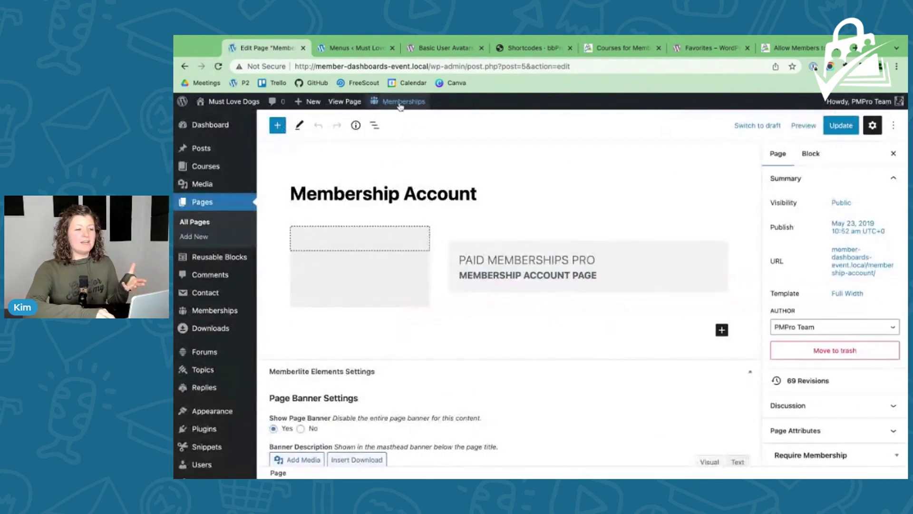
pyautogui.click(361, 241)
pyautogui.click(360, 241)
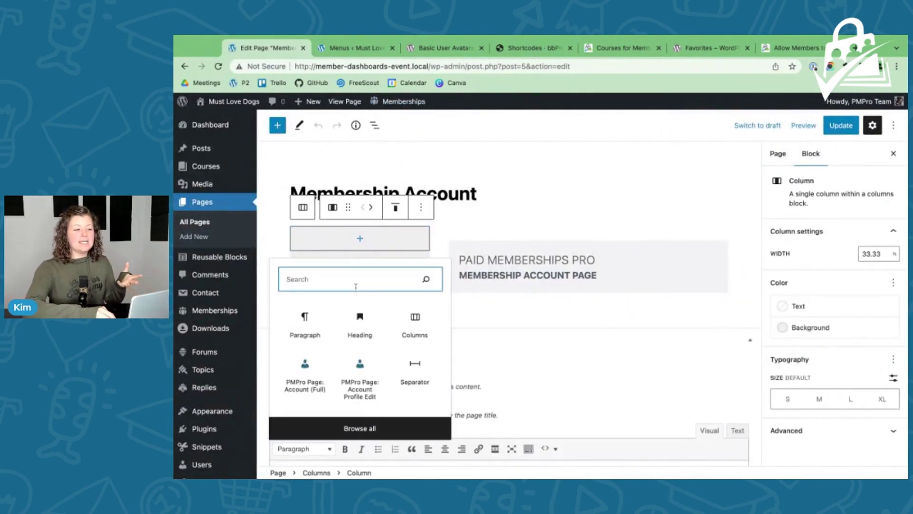
pyautogui.write('short')
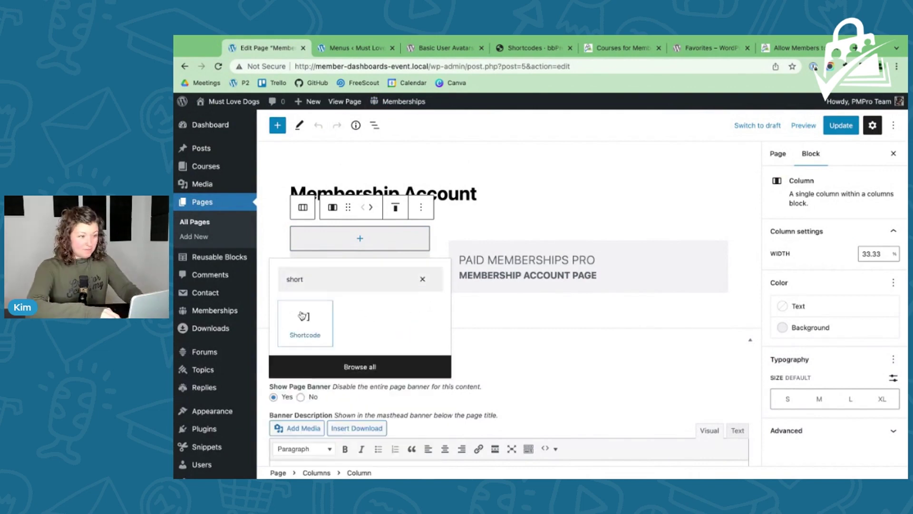
pyautogui.click(328, 322)
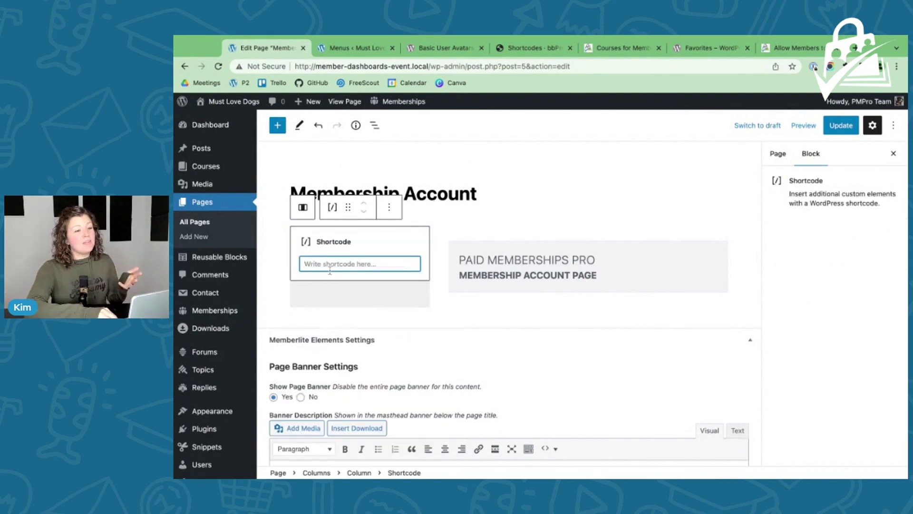
# - Copy the [user_favorites] shortcode from the Favorites tutorial article and paste it into the first column's Shortcode block
pyautogui.click(704, 50)
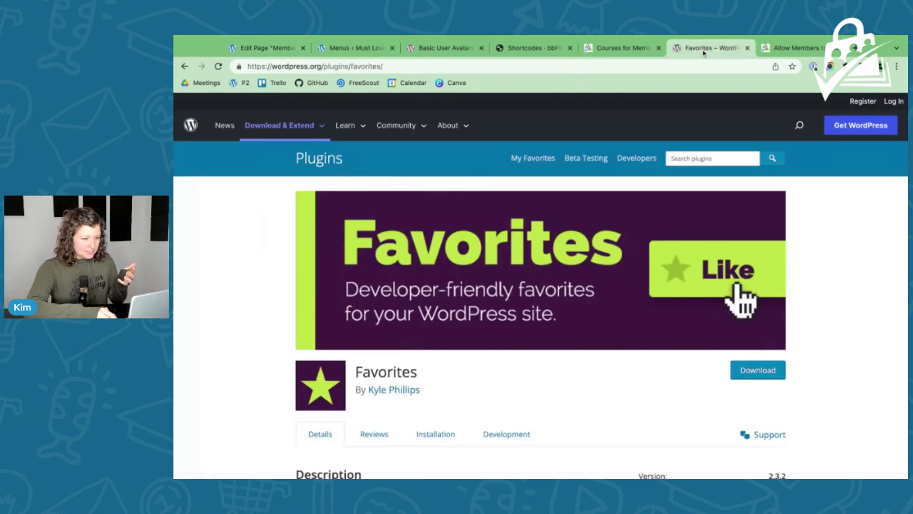
pyautogui.scroll(-5, 512, 272)
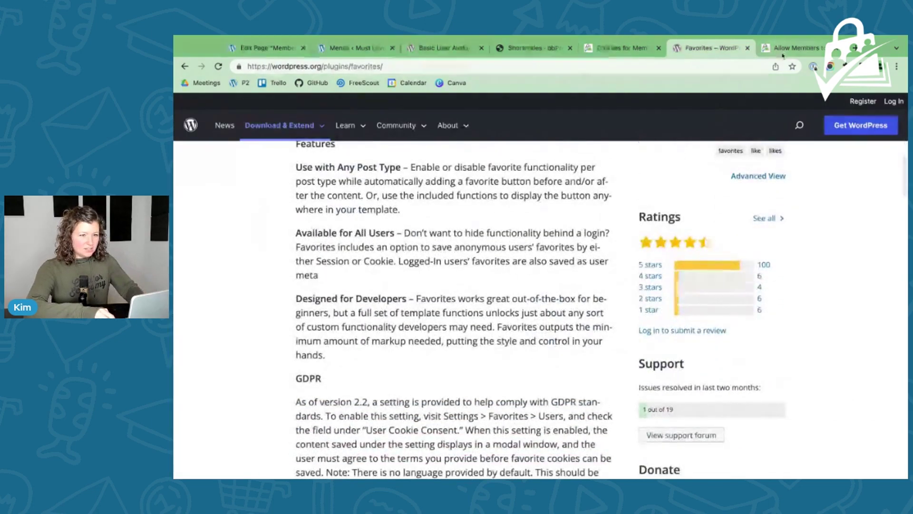
pyautogui.click(796, 49)
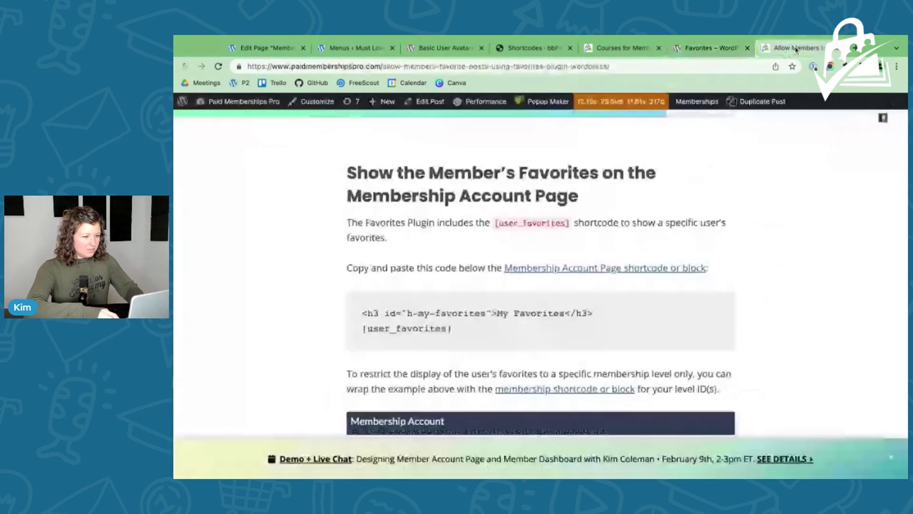
pyautogui.tripleClick(363, 328)
pyautogui.hotkey('ctrl', 'c')
pyautogui.click(267, 47)
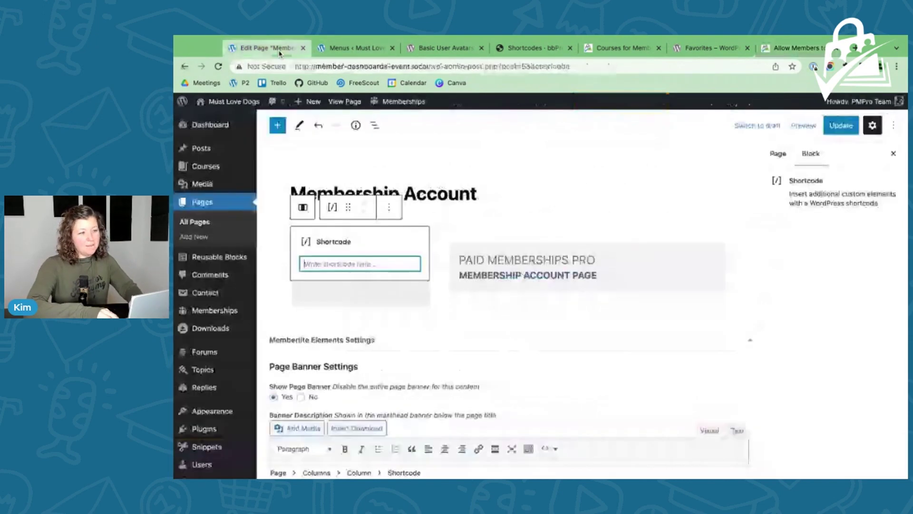
pyautogui.hotkey('ctrl', 'v')
# - Insert a Heading block reading "My Bookmarks" above the [user_favorites] shortcode
pyautogui.click(388, 207)
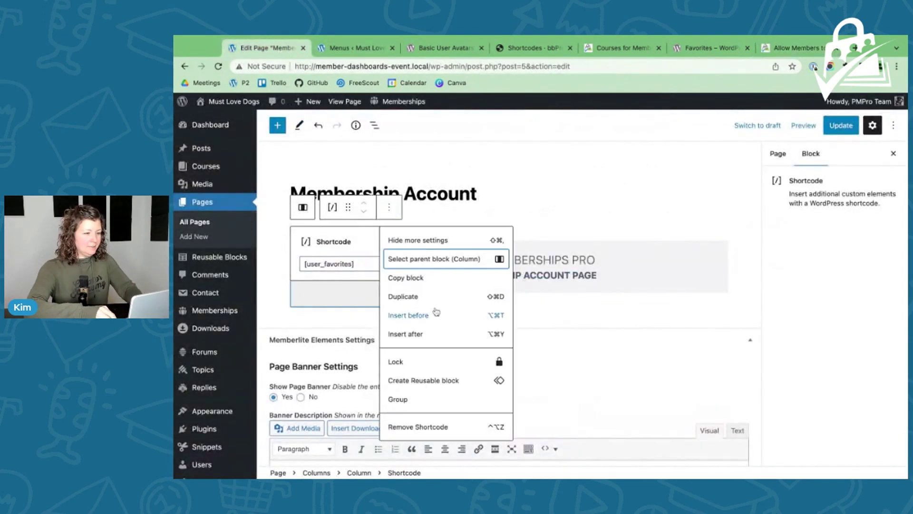
pyautogui.click(433, 315)
pyautogui.write('/hea')
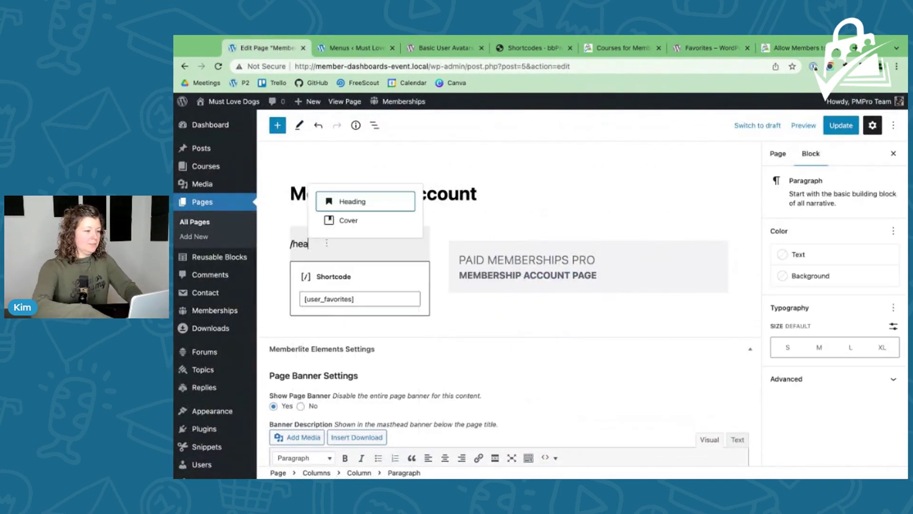
pyautogui.press('Return')
pyautogui.write('My Bookmarks')
# - Update the Membership Account page and view its bookmarks column on the live site
pyautogui.click(841, 125)
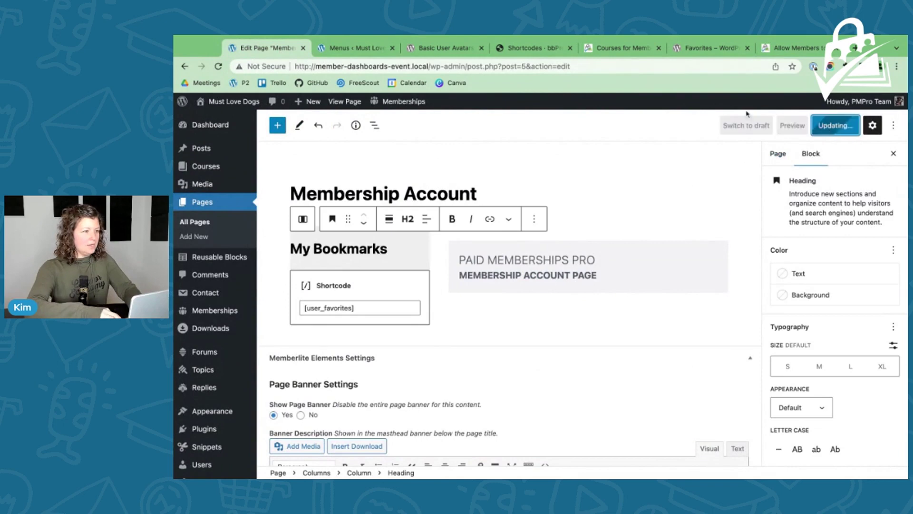
pyautogui.click(345, 101)
pyautogui.scroll(-3, 434, 217)
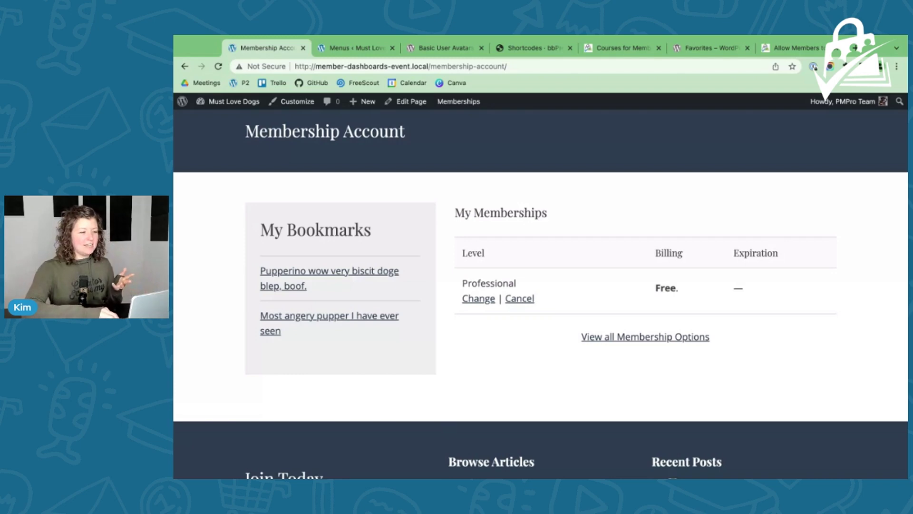
# - Reopen the Membership Account page for editing and delete the favorites shortcode, the "My Bookmarks" heading and the emptied first column
pyautogui.click(411, 103)
pyautogui.click(359, 280)
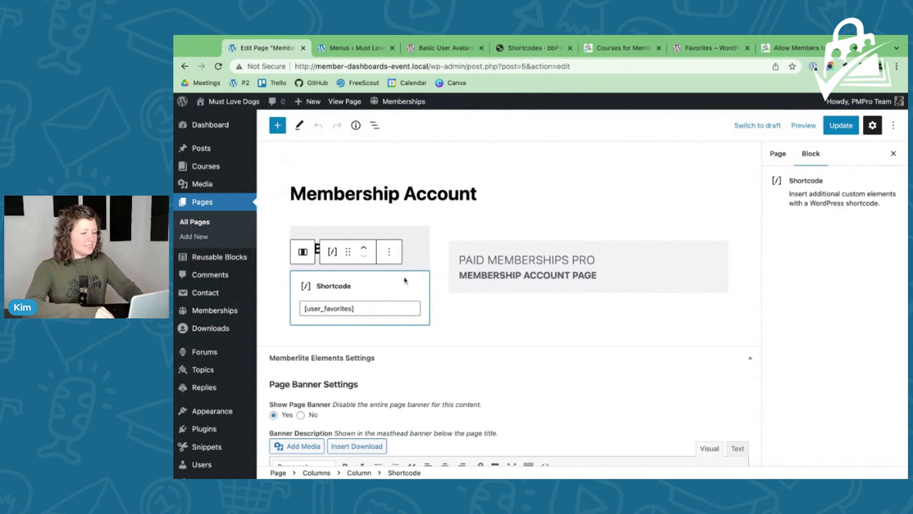
pyautogui.press('BackSpace')
pyautogui.press('BackSpace')
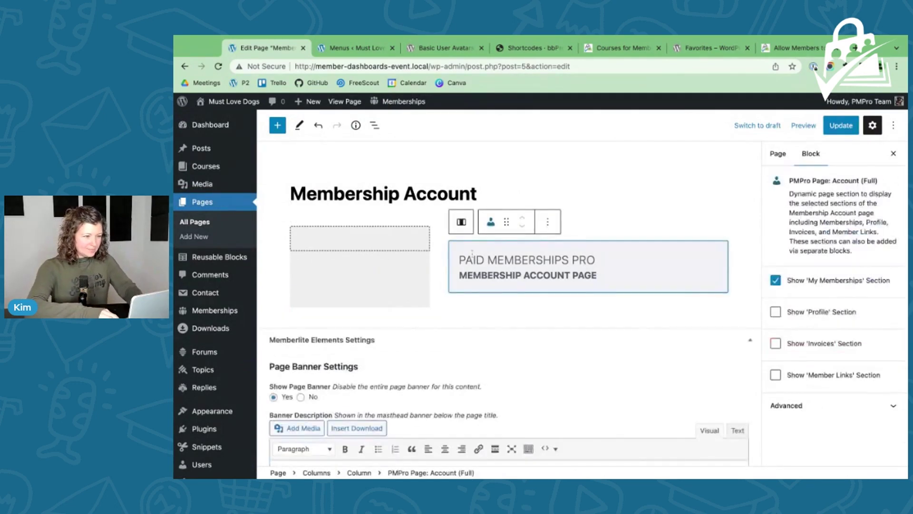
pyautogui.click(374, 243)
pyautogui.press('BackSpace')
pyautogui.click(412, 259)
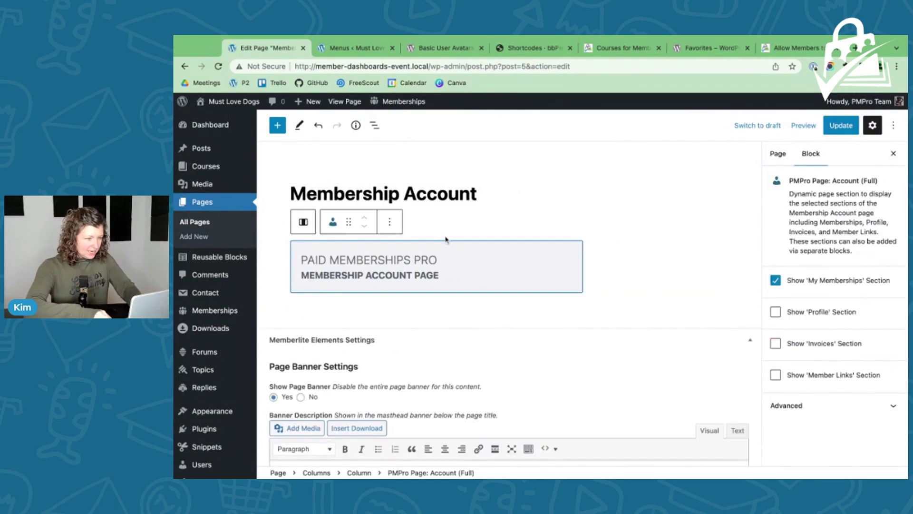
# - Show the page's block list and try to move the PMPro account block out of its Columns block
pyautogui.click(375, 125)
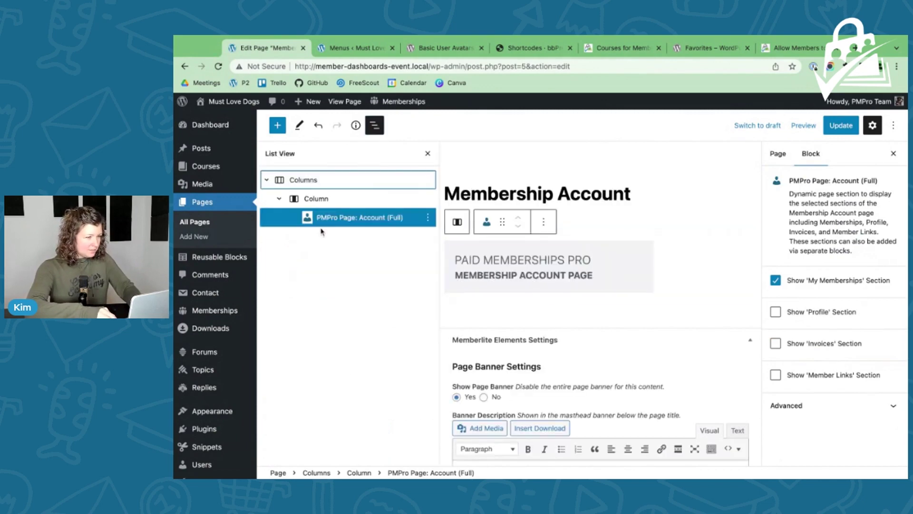
pyautogui.moveTo(328, 221); pyautogui.dragTo(359, 220)
pyautogui.click(356, 218)
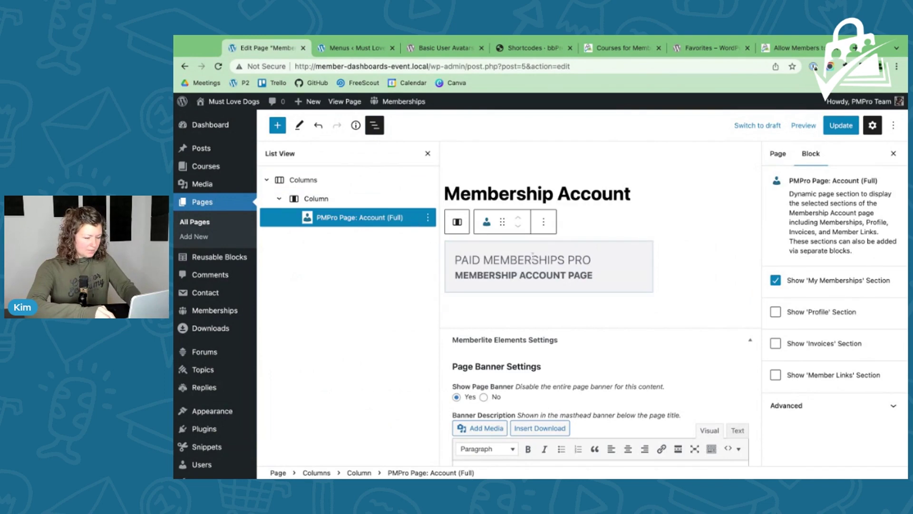
pyautogui.moveTo(499, 223); pyautogui.dragTo(538, 222)
# - Insert an empty paragraph before the Columns block and move the PMPro account block out of the column to the start of the page
pyautogui.click(346, 179)
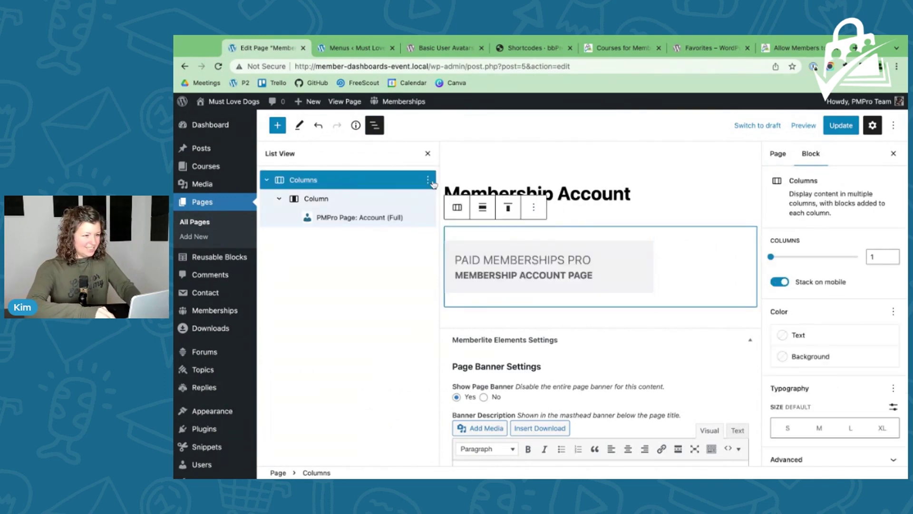
pyautogui.click(427, 179)
pyautogui.click(482, 262)
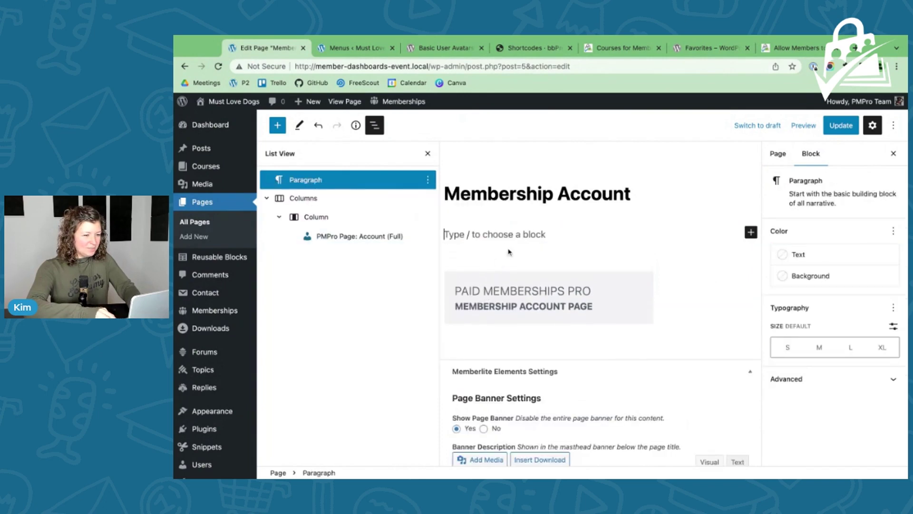
pyautogui.click(504, 316)
pyautogui.moveTo(504, 255); pyautogui.dragTo(495, 233)
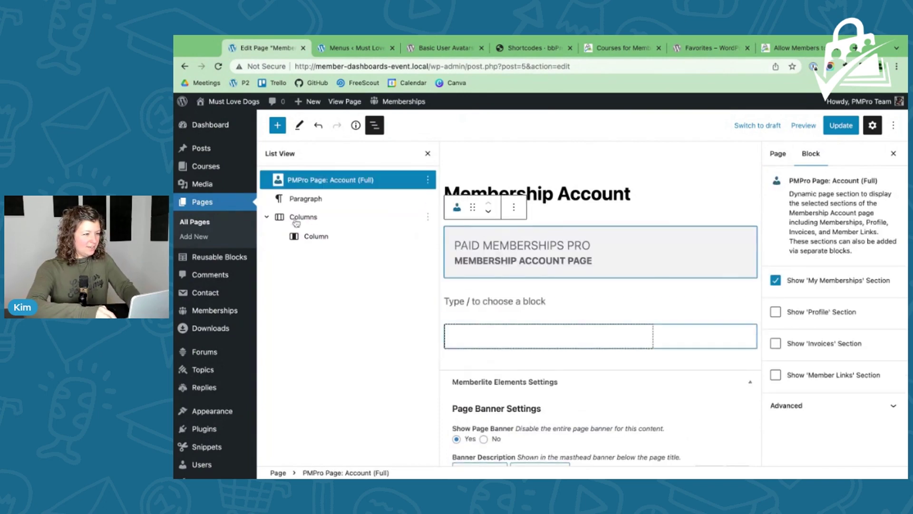
# - Delete the empty Columns block and the empty paragraph, and update the page
pyautogui.click(300, 220)
pyautogui.press('BackSpace')
pyautogui.press('BackSpace')
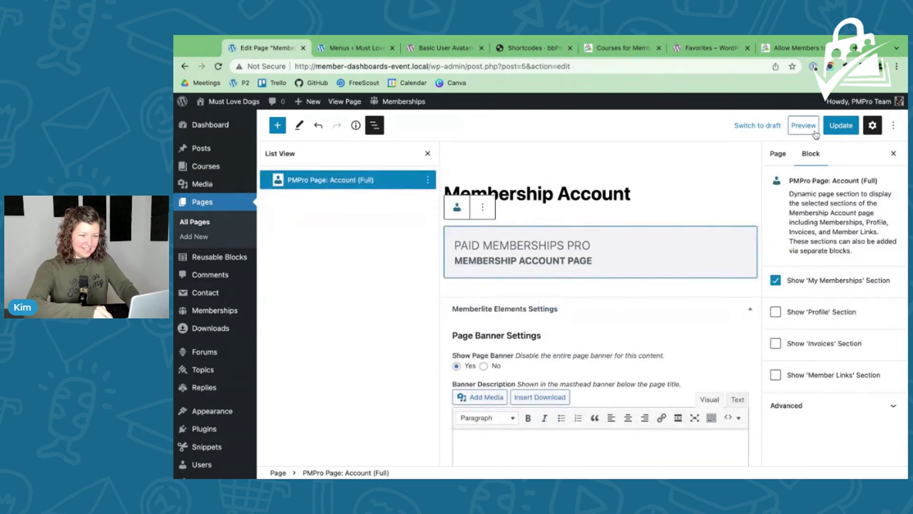
pyautogui.click(830, 131)
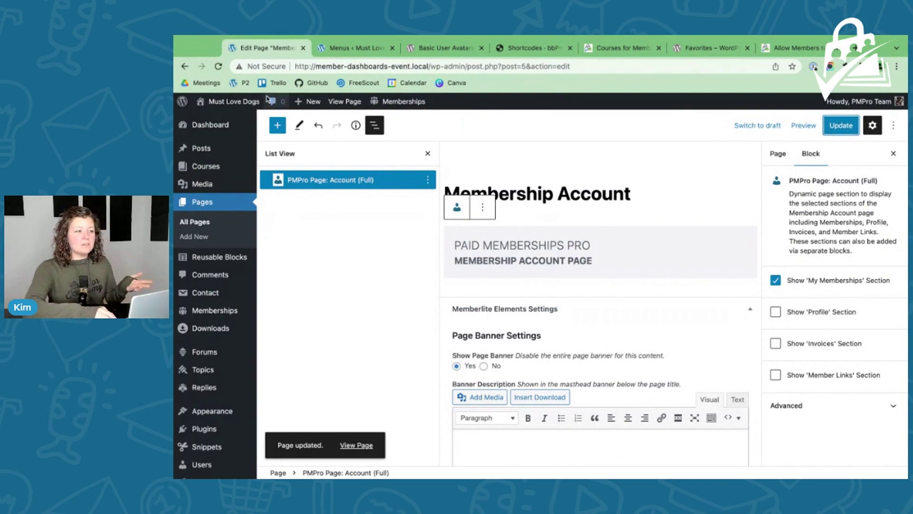
# - Browse the member profiles in the live site's Member Directory and open the Membership Account page
pyautogui.click(233, 101)
pyautogui.click(385, 210)
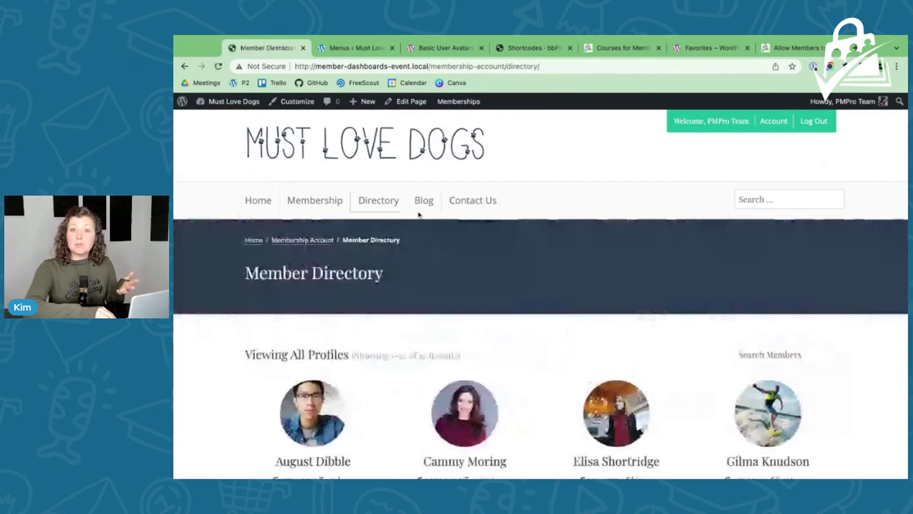
pyautogui.scroll(-2, 431, 260)
pyautogui.scroll(-8, 431, 262)
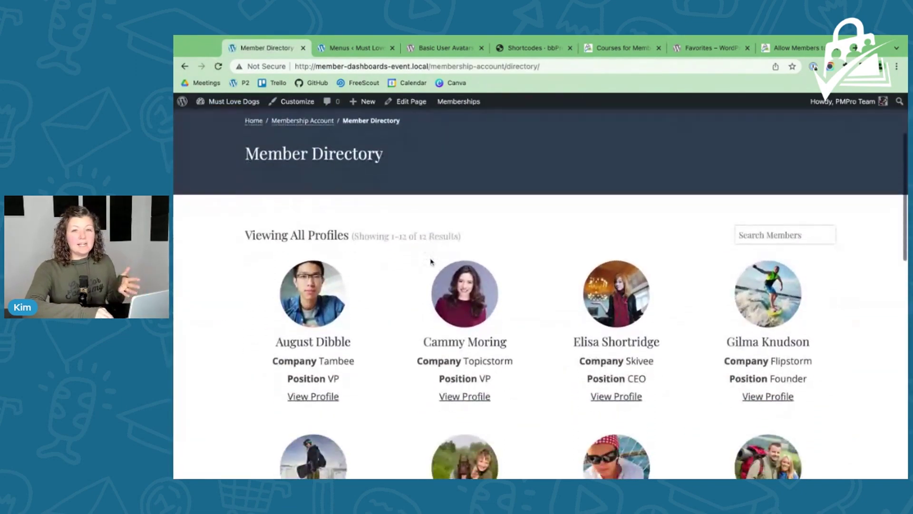
pyautogui.scroll(-6, 540, 295)
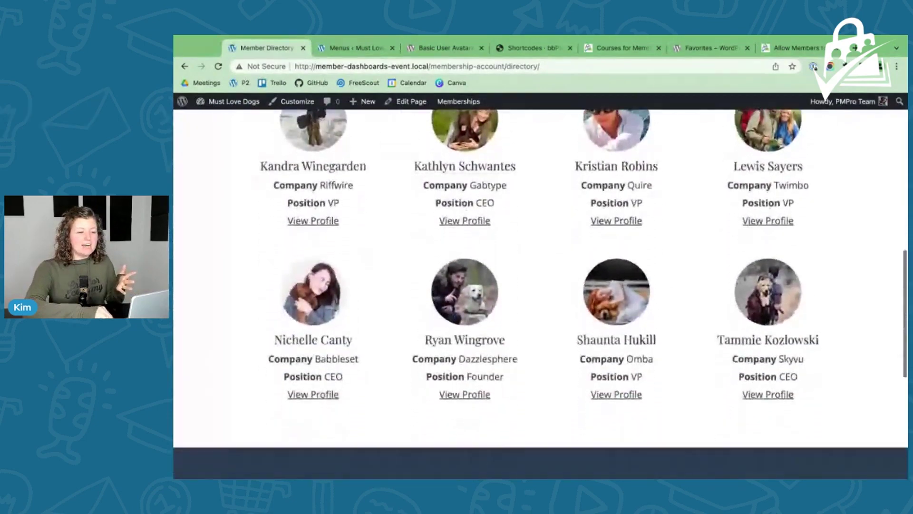
pyautogui.scroll(6, 540, 295)
pyautogui.scroll(8, 541, 290)
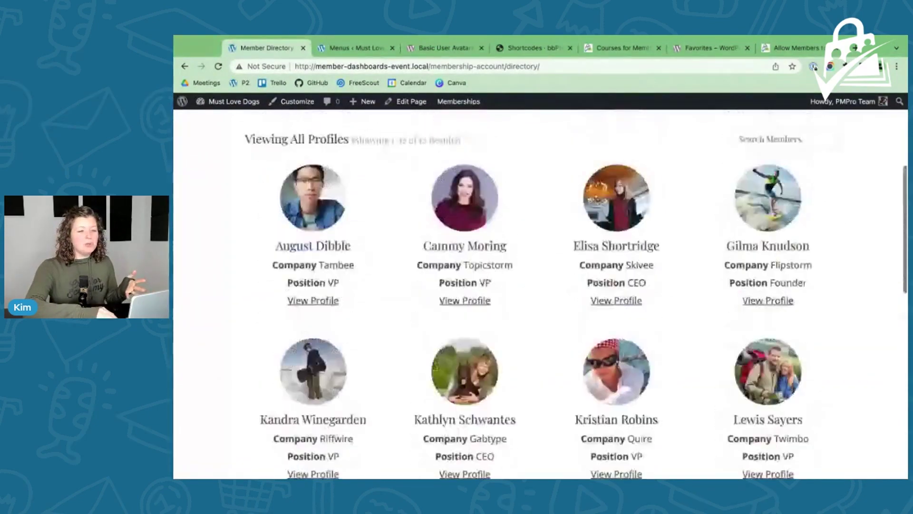
pyautogui.click(778, 123)
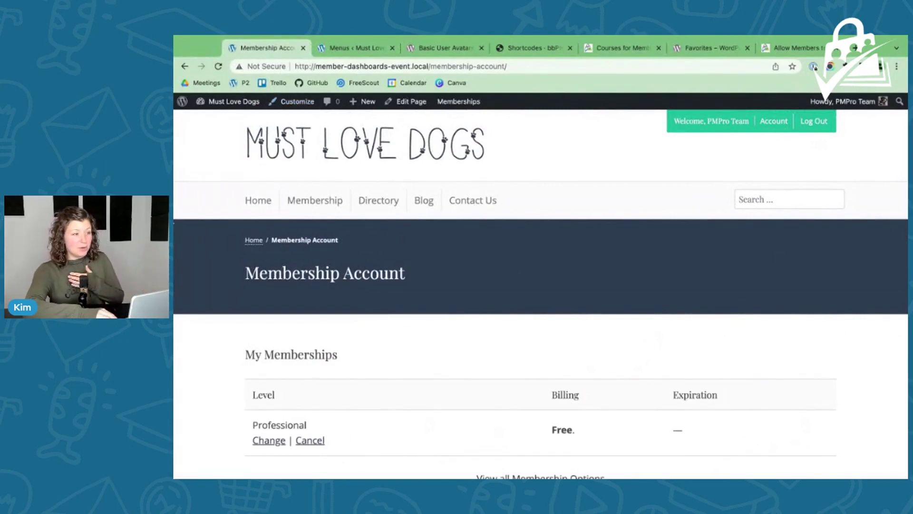
# - Return to the Member Directory, open a member's profile and copy the profile page's URL without the username
pyautogui.click(185, 66)
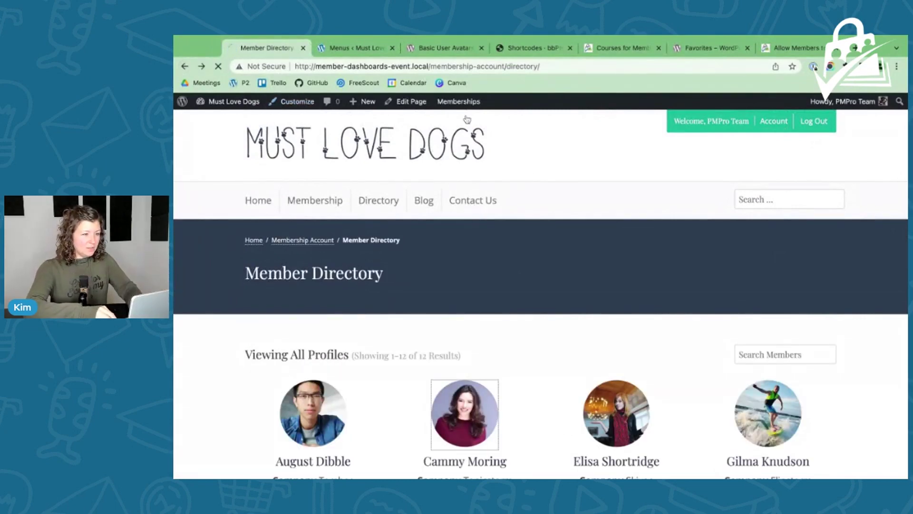
pyautogui.click(465, 413)
pyautogui.moveTo(531, 66); pyautogui.dragTo(294, 67)
pyautogui.press('super+c')
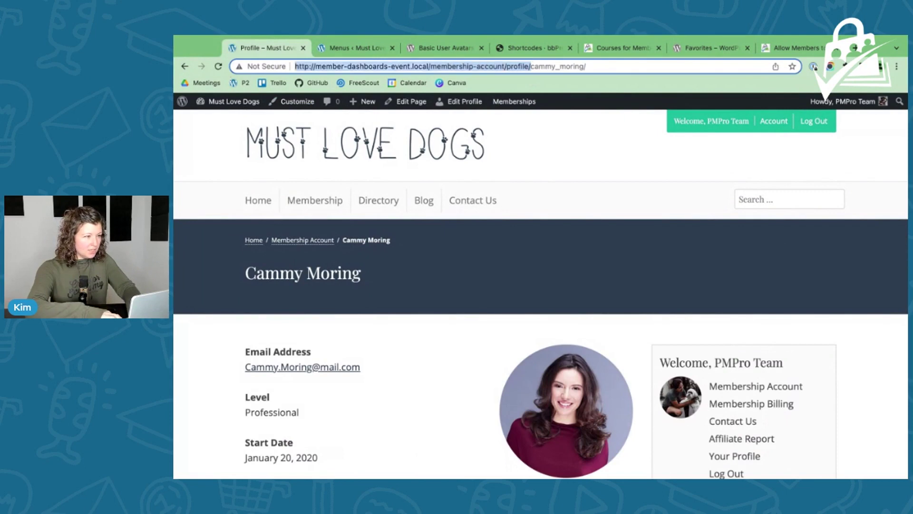
# - Go back to the directory and try to load the /membership-account/profile/ URL without a username
pyautogui.press('super+bracketleft')
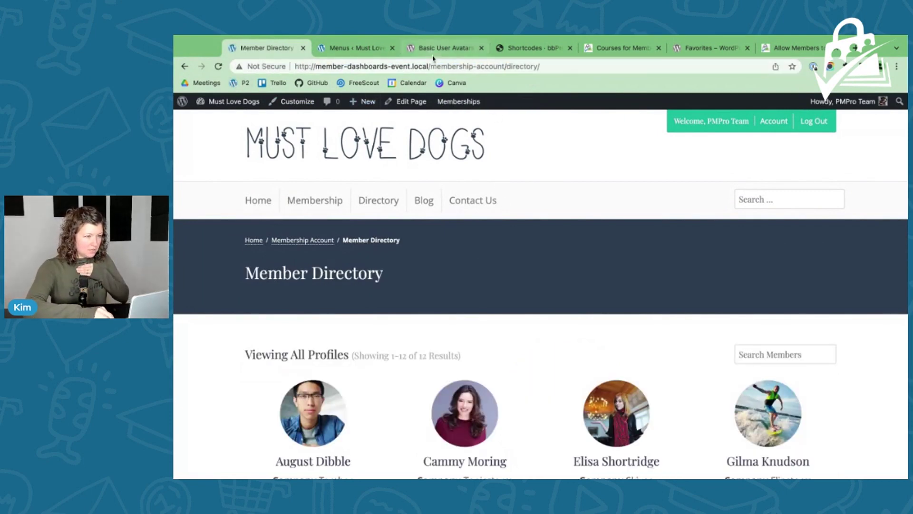
pyautogui.click(548, 66)
pyautogui.press('super+v')
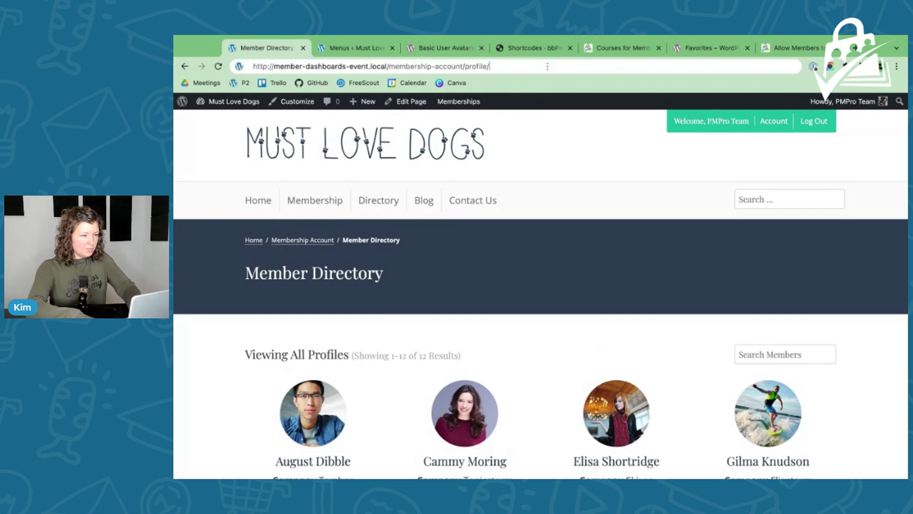
pyautogui.press('Return')
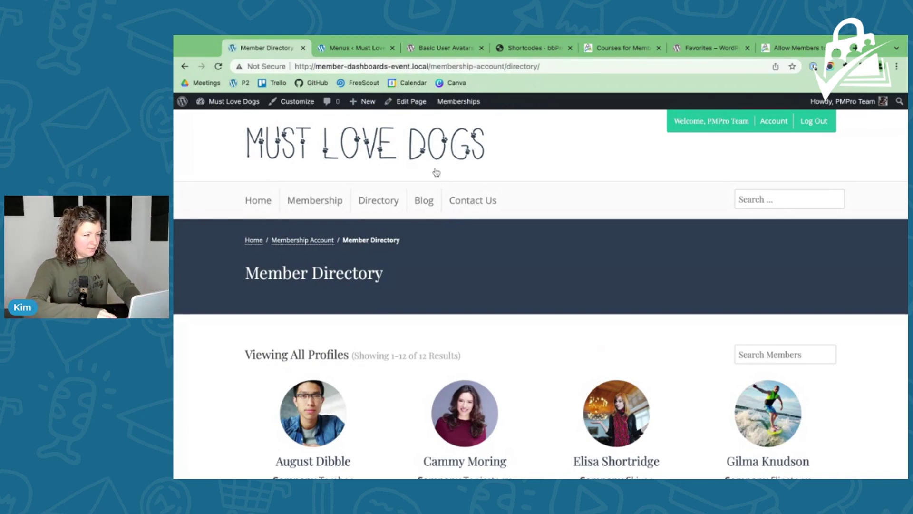
pyautogui.scroll(-2, 244, 158)
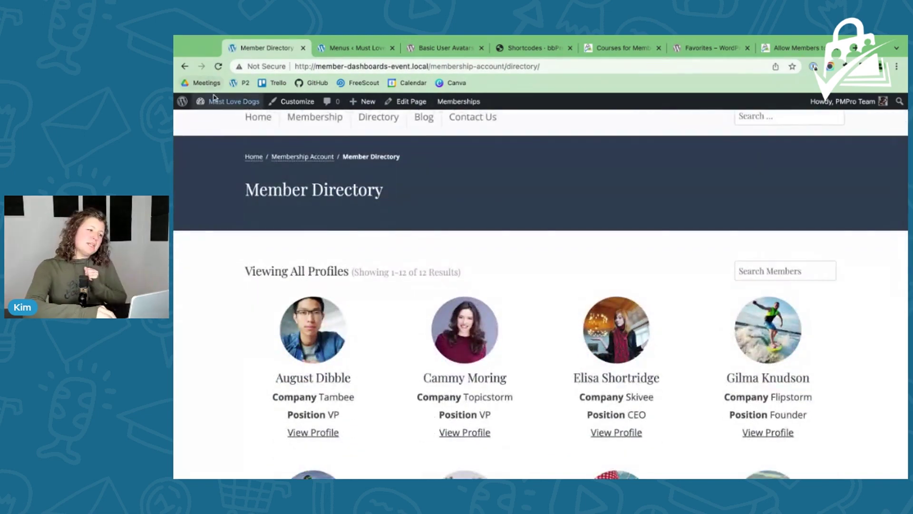
pyautogui.moveTo(222, 104)
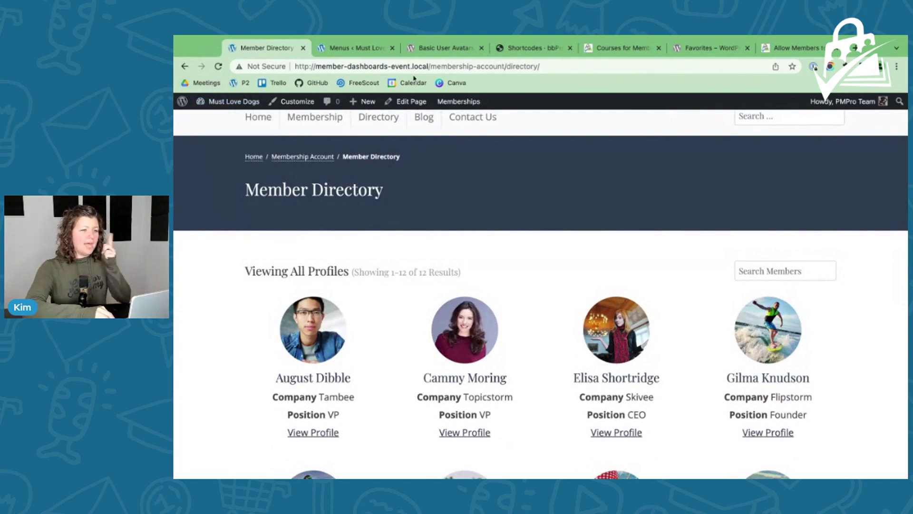
pyautogui.click(433, 67)
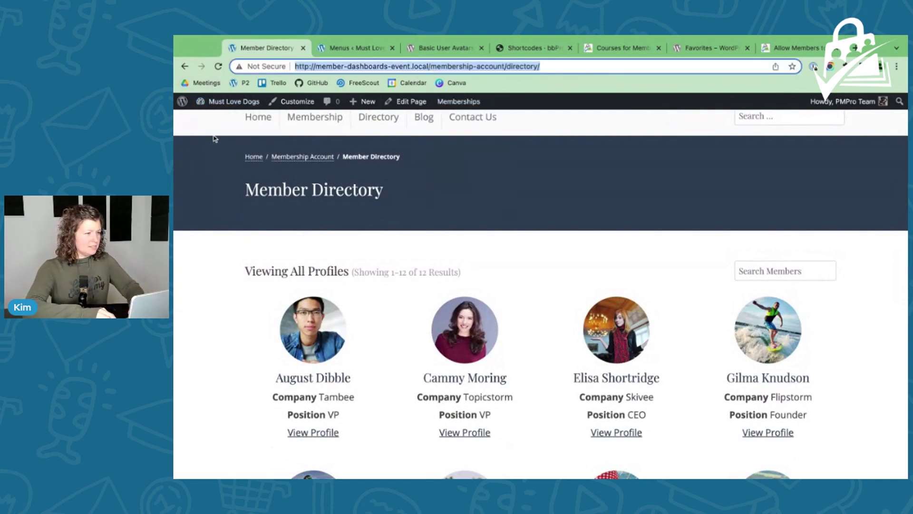
# - Return to the Membership Account page through the live site, open it for editing and select the PMPro account block
pyautogui.click(228, 101)
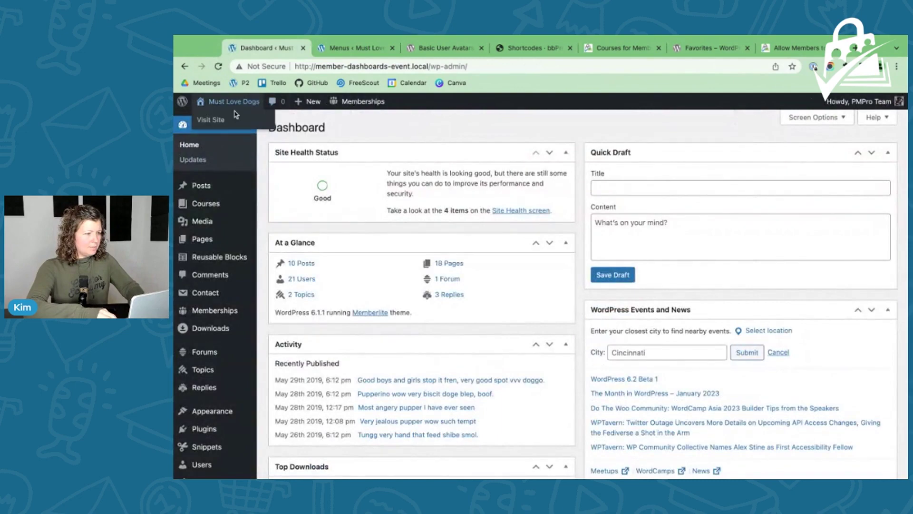
pyautogui.click(234, 103)
pyautogui.click(719, 118)
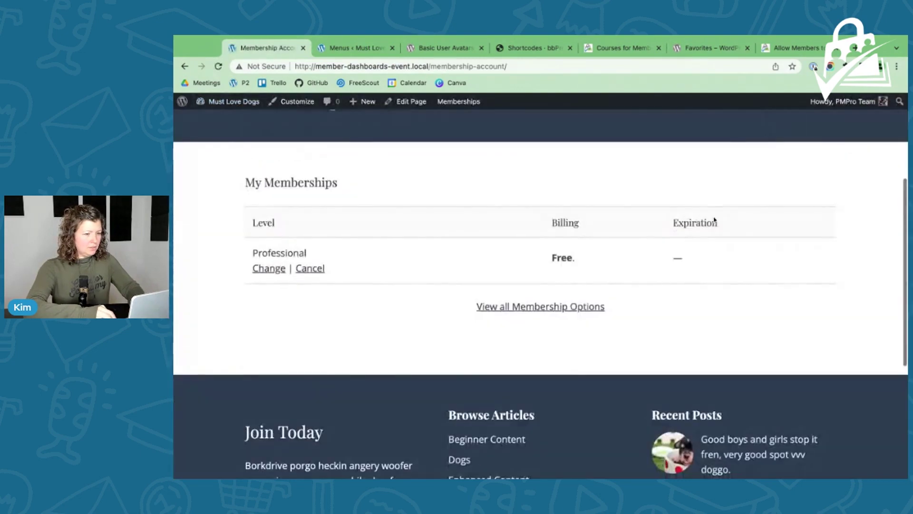
pyautogui.click(411, 102)
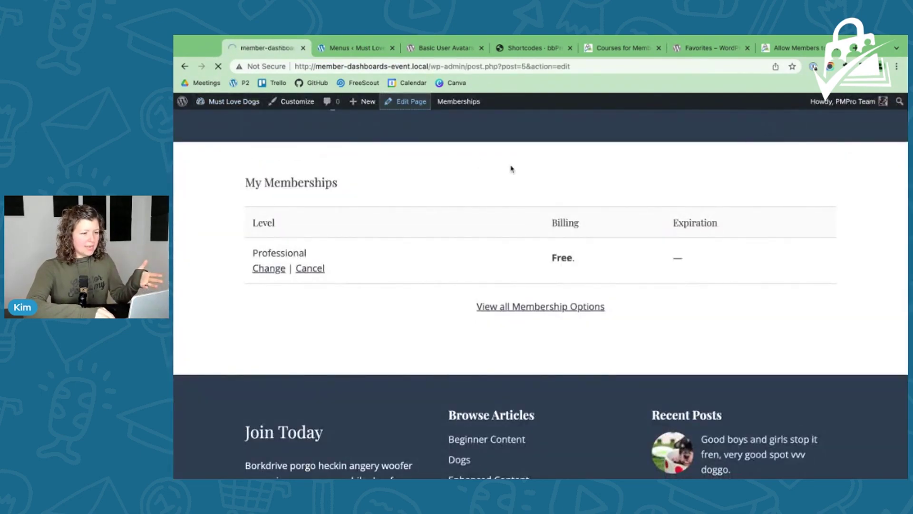
pyautogui.click(656, 261)
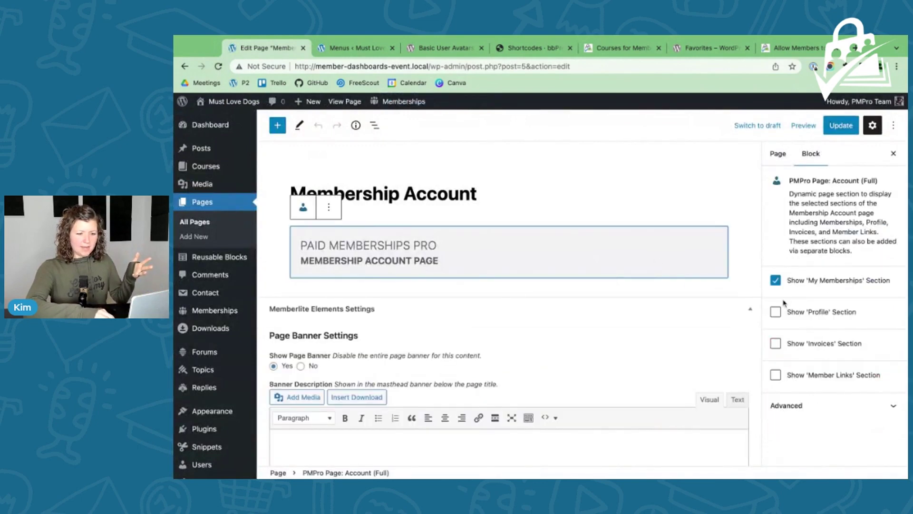
# - Show the 'Profile' section in the PMPro account block and update the page
pyautogui.click(774, 313)
pyautogui.click(841, 126)
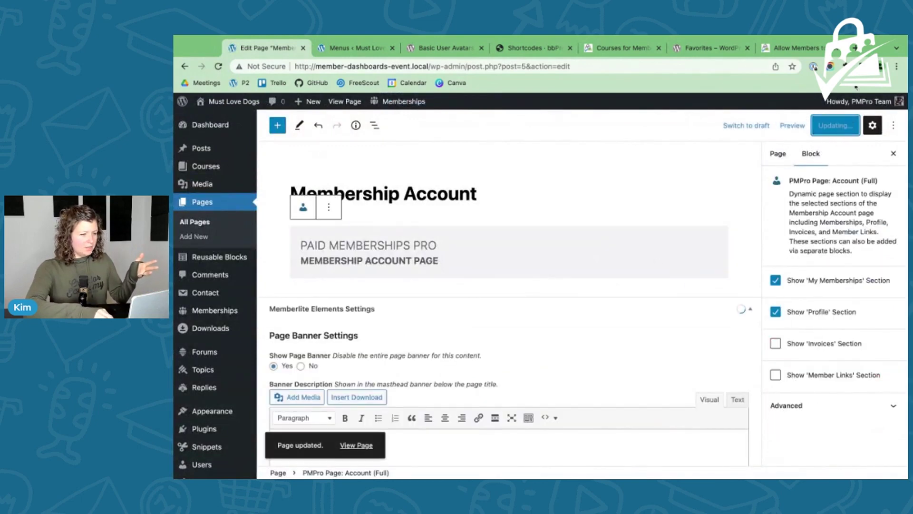
# - Insert a Columns block with two equal columns directly after the PMPro account block
pyautogui.click(328, 207)
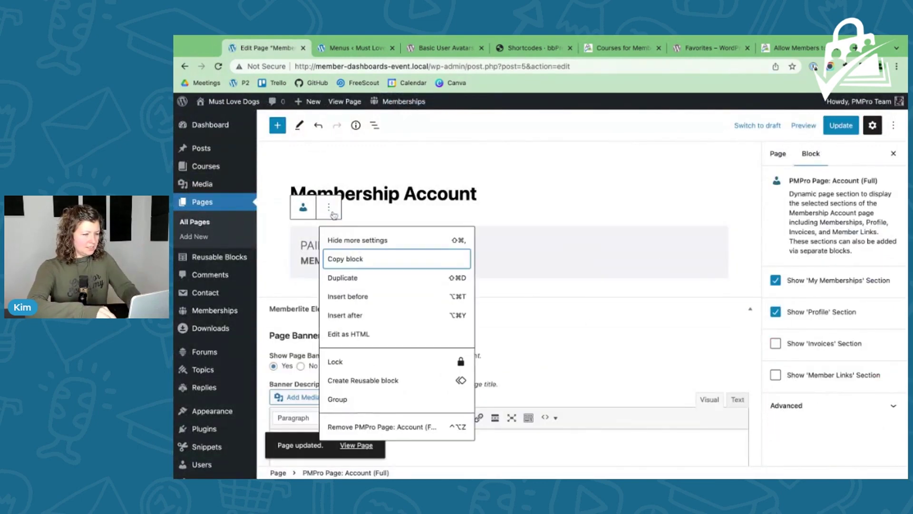
pyautogui.click(373, 318)
pyautogui.write('/')
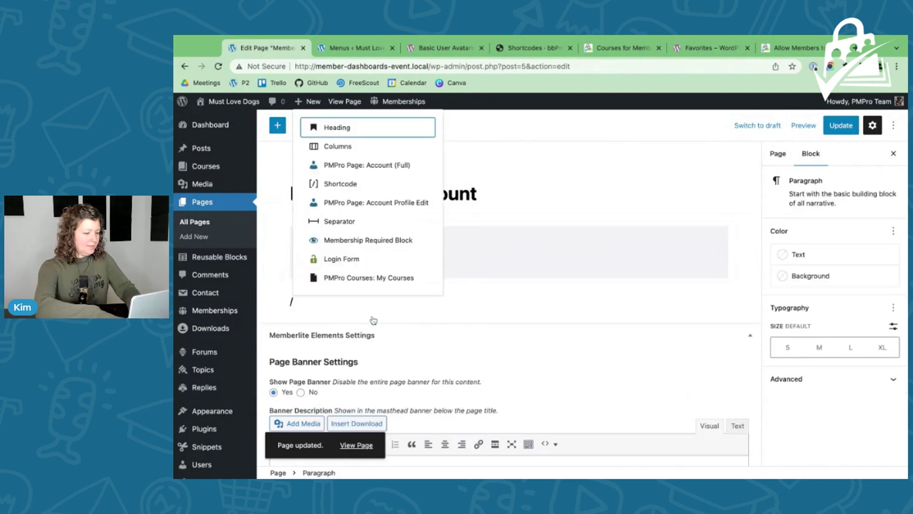
pyautogui.write('col')
pyautogui.press('Return')
pyautogui.click(369, 375)
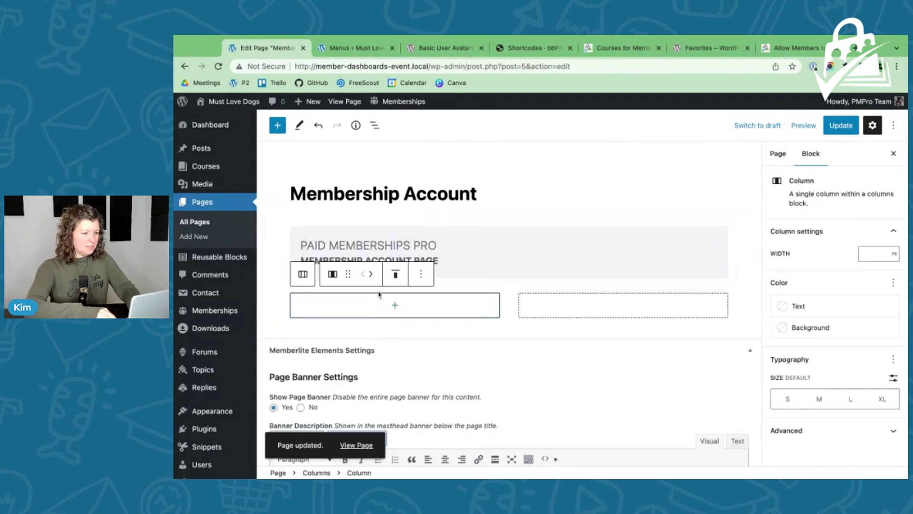
# - Add the heading "My Profile Listing" to the first column
pyautogui.click(394, 305)
pyautogui.click(393, 166)
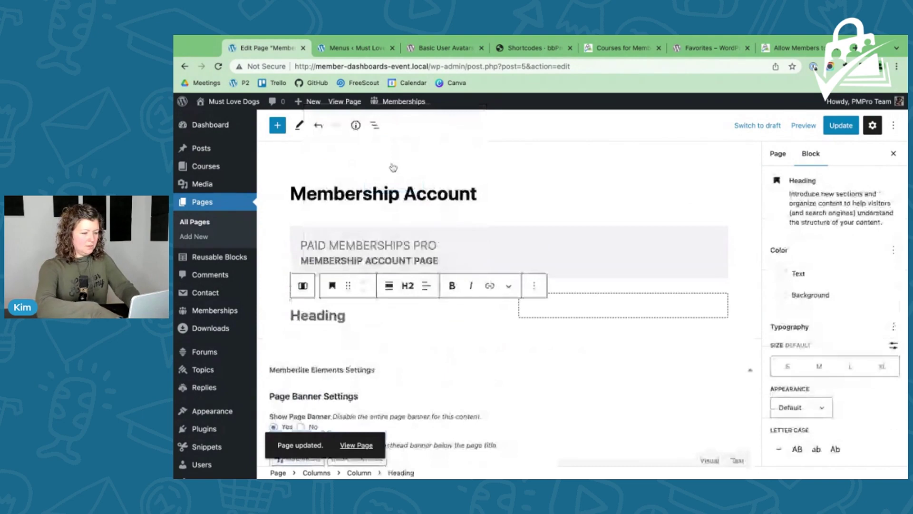
pyautogui.write('My Profile Lis')
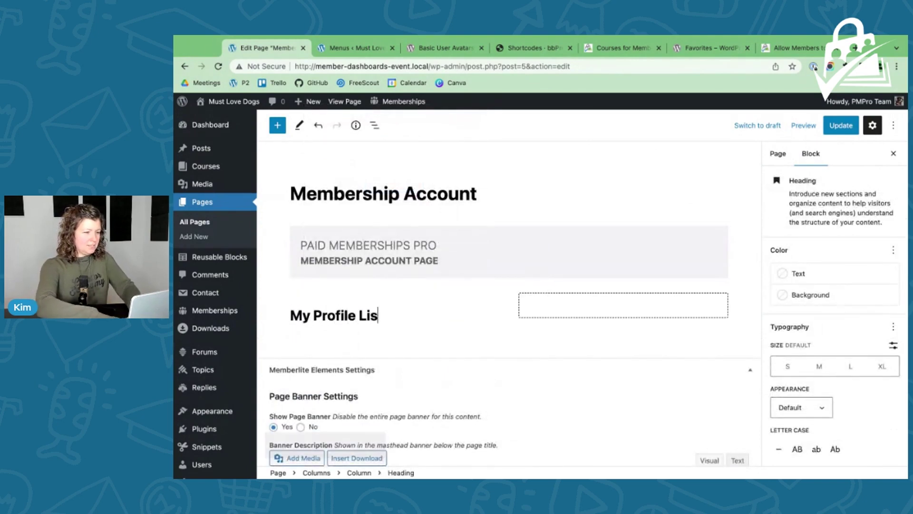
pyautogui.write('ting')
pyautogui.press('Return')
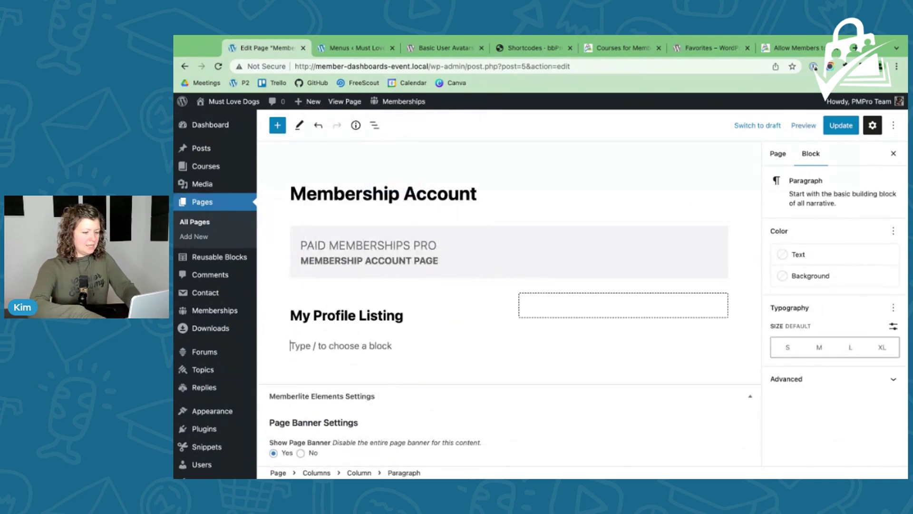
# - Write "Edit My Profile" and "View All Profiles" as two separate lines under the My Profile Listing heading
pyautogui.write('<')
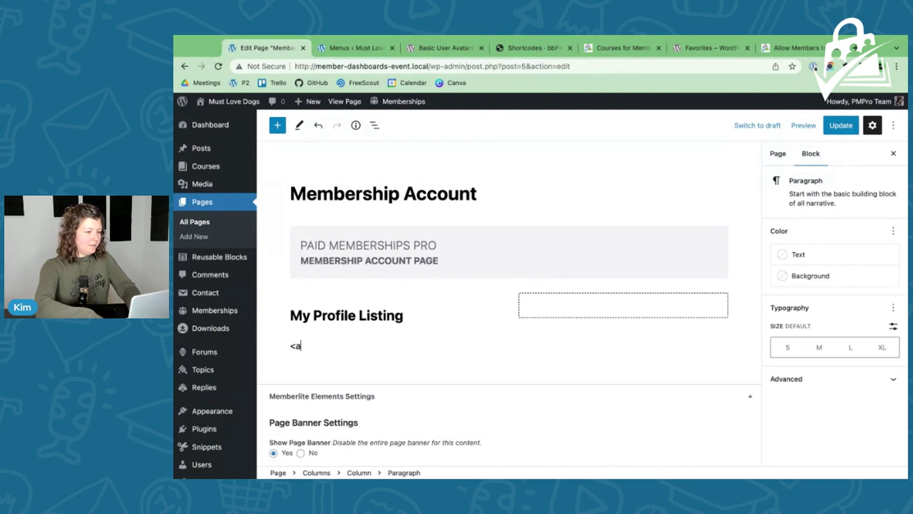
pyautogui.write('a')
pyautogui.press('BackSpace')
pyautogui.press('BackSpace')
pyautogui.write('Edit ')
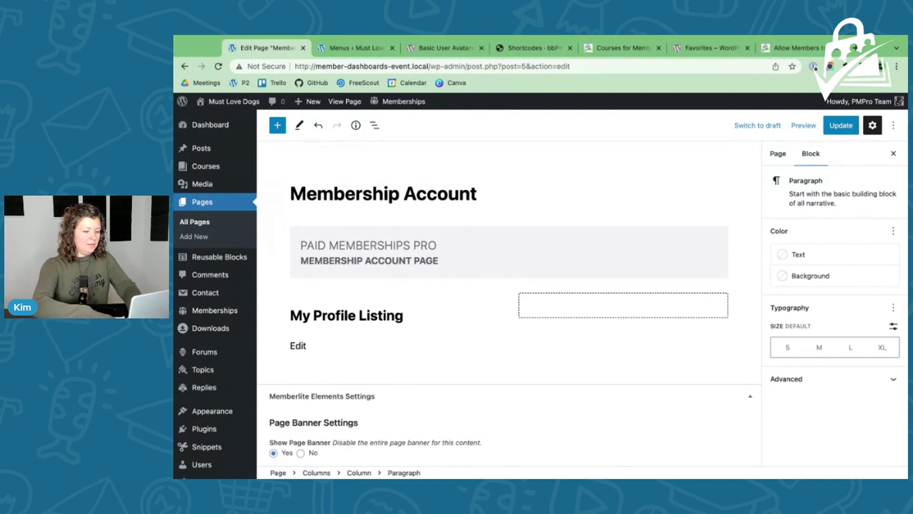
pyautogui.write('My Profile')
pyautogui.press('Return')
pyautogui.write('View')
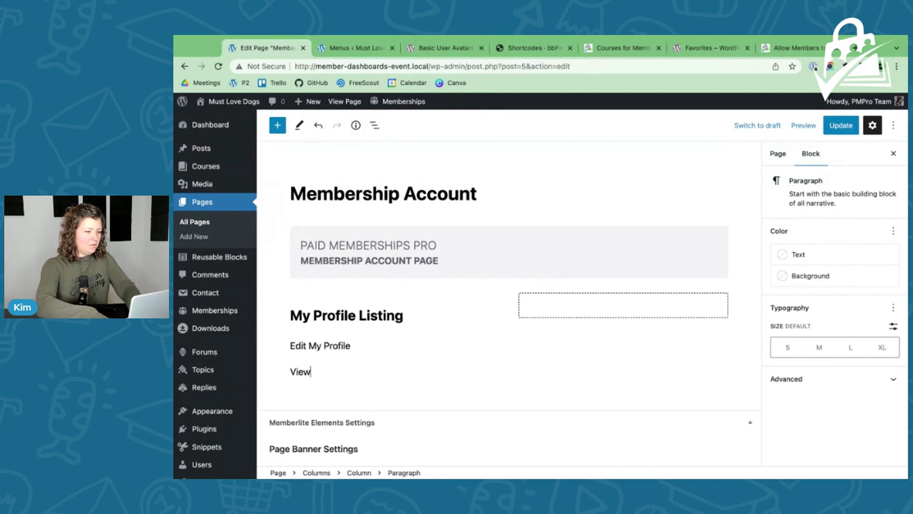
pyautogui.write(' All Profiles')
# - Turn the "Edit My Profile" and "View All Profiles" lines into one bulleted list
pyautogui.press('Home')
pyautogui.press('BackSpace')
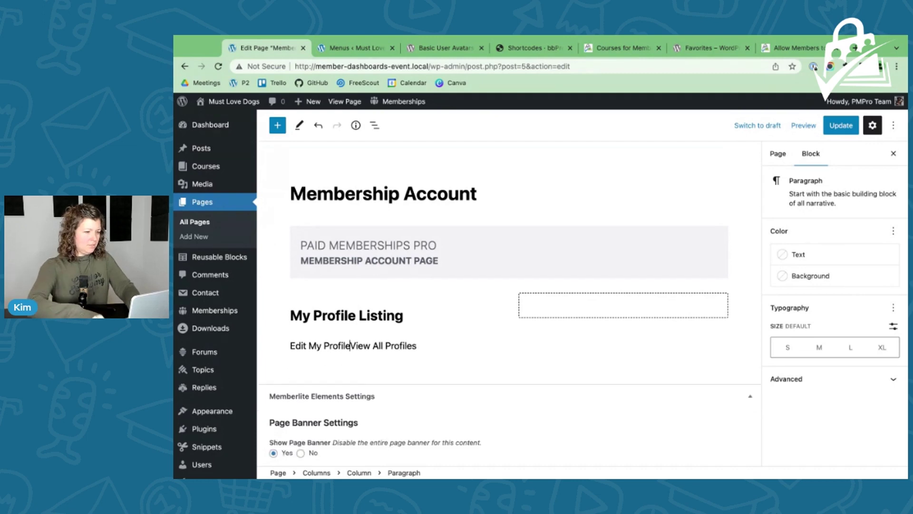
pyautogui.press('Return')
pyautogui.press('Up')
pyautogui.write('-')
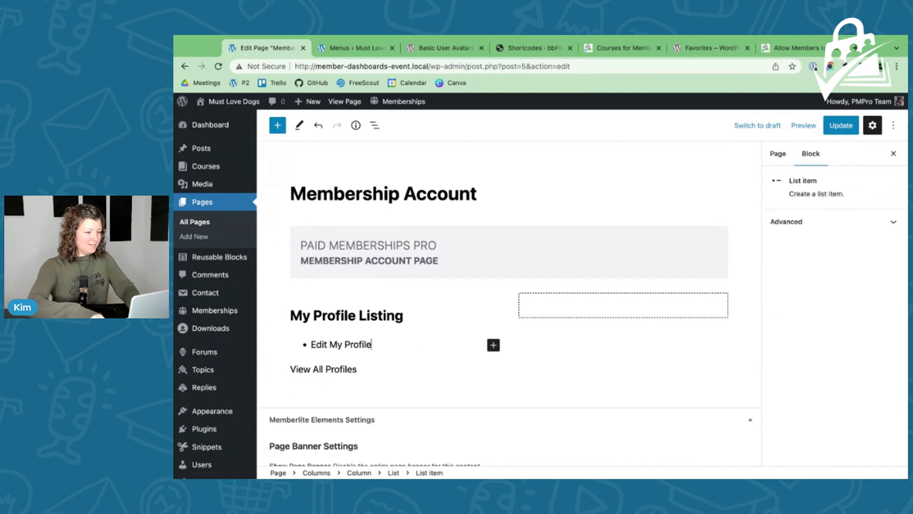
pyautogui.click(291, 368)
pyautogui.press('BackSpace')
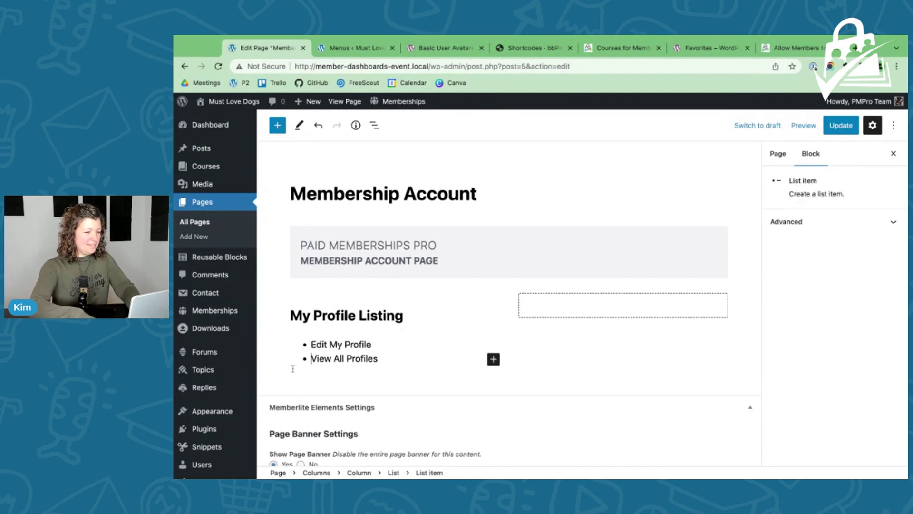
pyautogui.hotkey('shift', 'End')
pyautogui.click(492, 333)
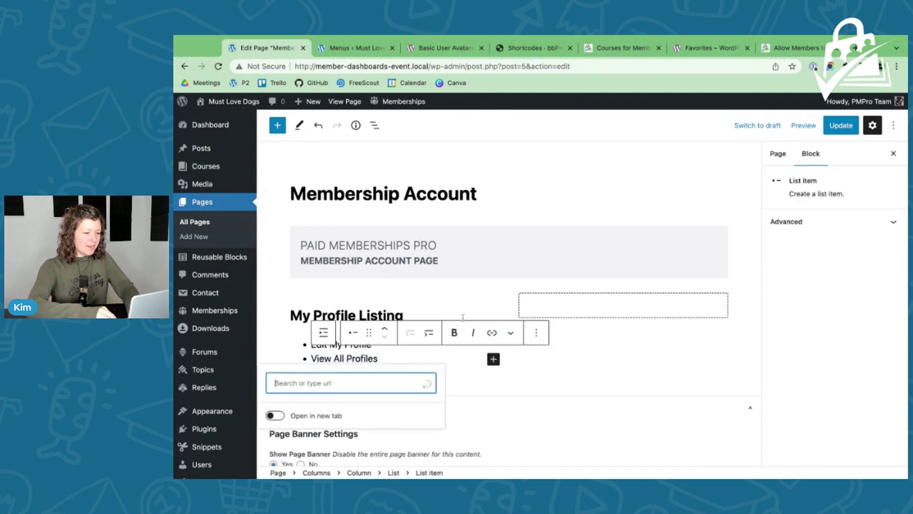
pyautogui.write('http://member-dashboards-event.local/membership-account/directory/')
pyautogui.press('Return')
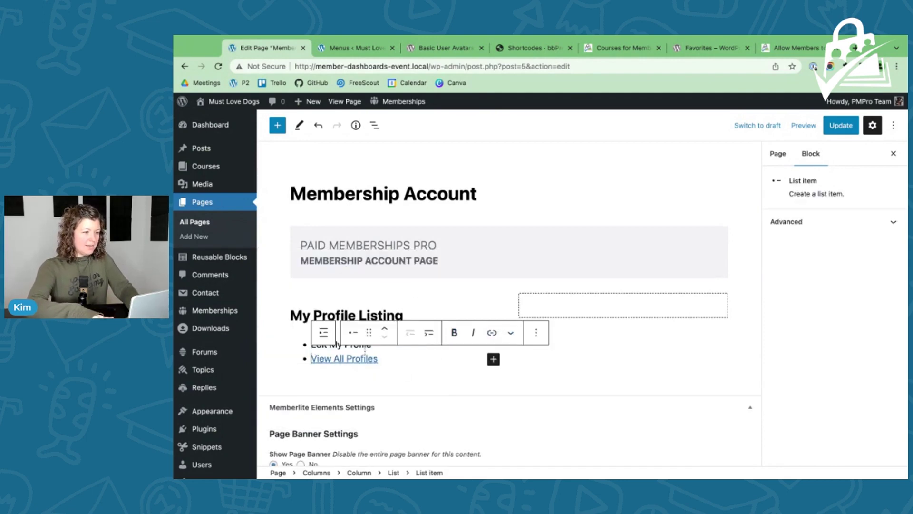
# - Turn off the 'Profile' section in the PMPro account block
pyautogui.click(365, 345)
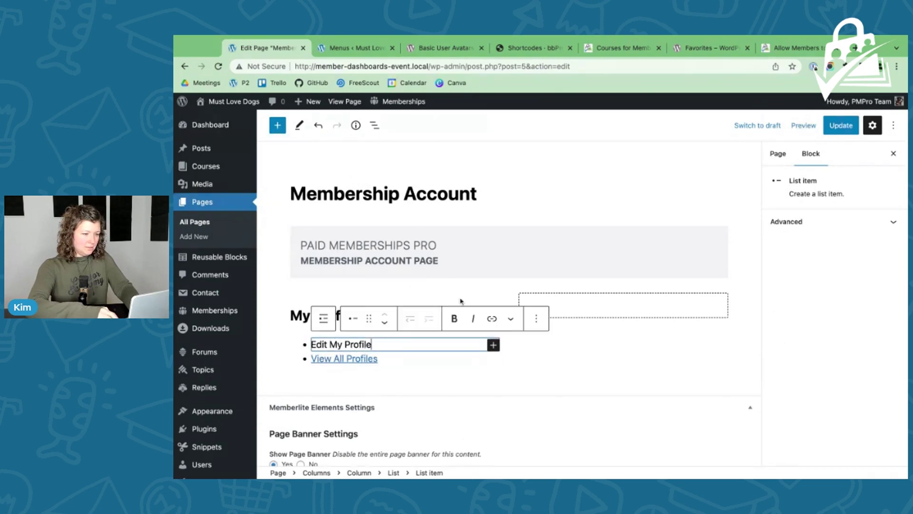
pyautogui.click(507, 255)
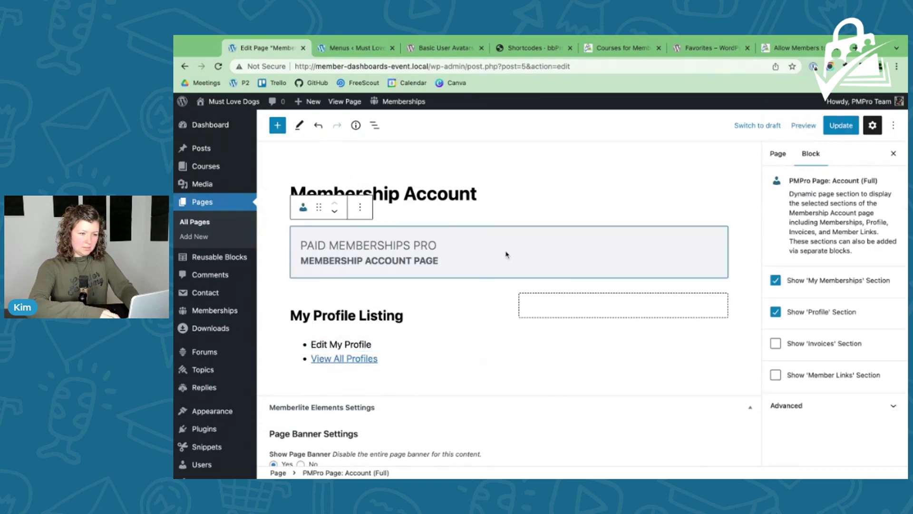
pyautogui.click(776, 313)
# - Open the profile editing page from the live site's Membership Account page and copy its path, /membership-account/your-profile/
pyautogui.click(357, 48)
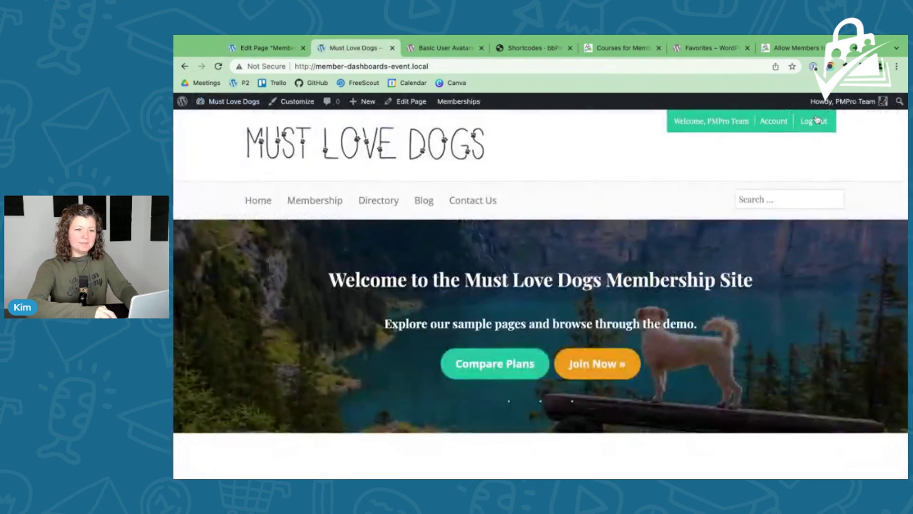
pyautogui.click(775, 122)
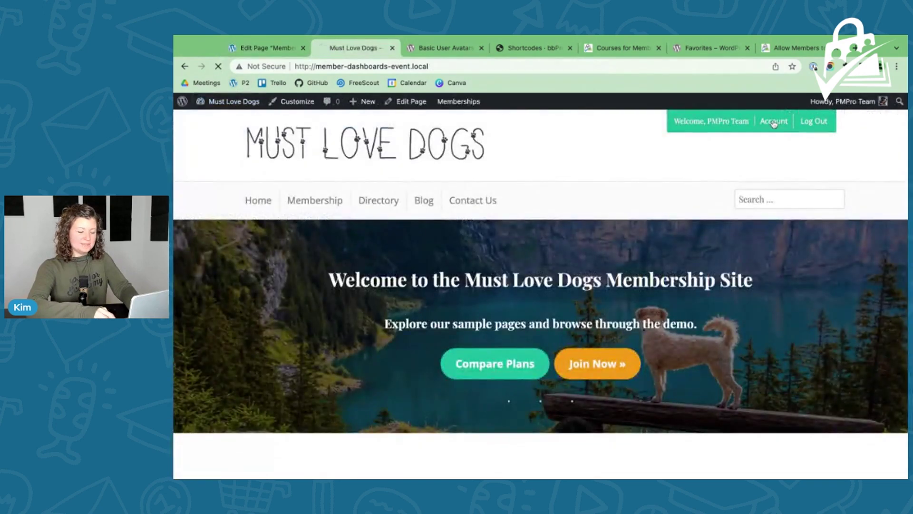
pyautogui.scroll(-3, 458, 266)
pyautogui.scroll(-4, 442, 286)
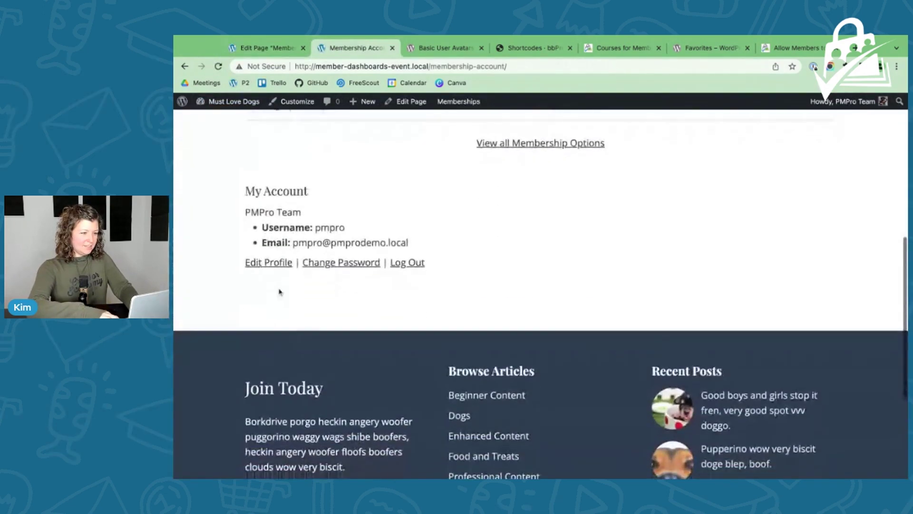
pyautogui.click(269, 263)
pyautogui.moveTo(429, 66); pyautogui.dragTo(582, 65)
pyautogui.hotkey('ctrl', 'c')
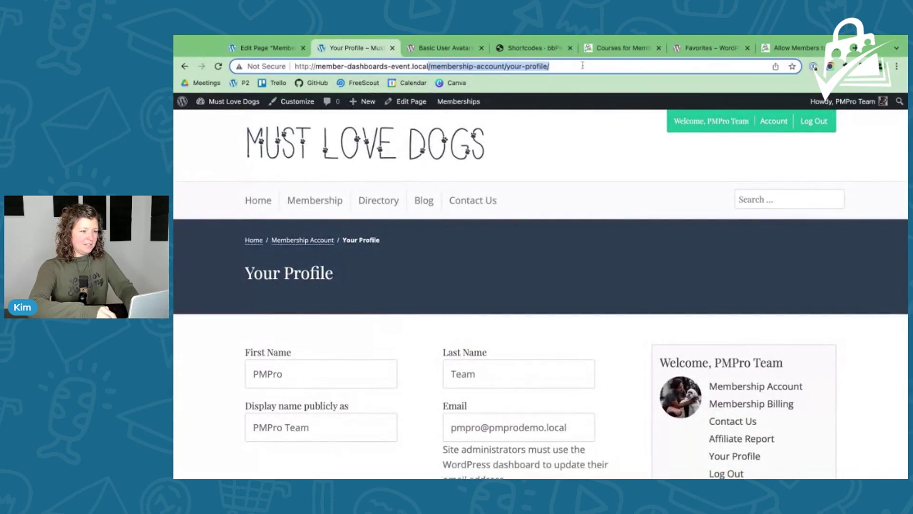
# - Back in the page editor, link the "Edit My Profile" list item to /membership-account/your-profile/
pyautogui.click(266, 48)
pyautogui.tripleClick(337, 343)
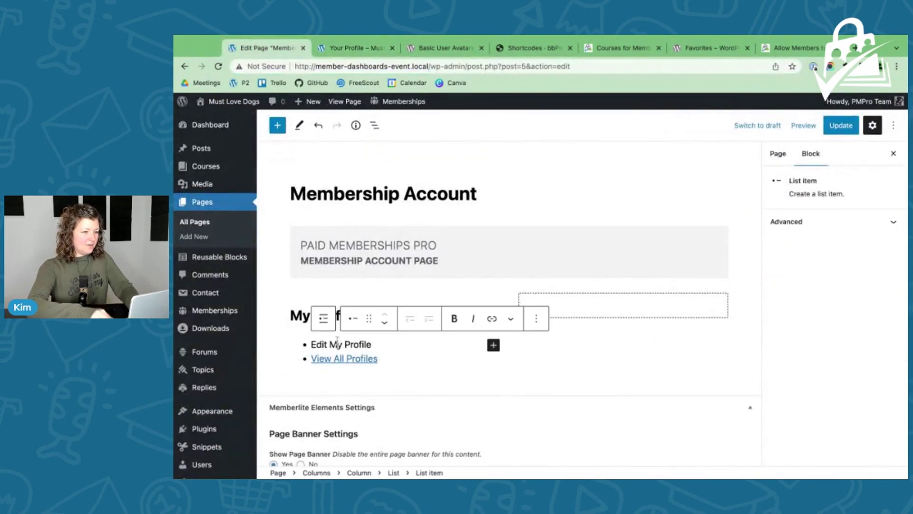
pyautogui.click(491, 319)
pyautogui.hotkey('ctrl', 'v')
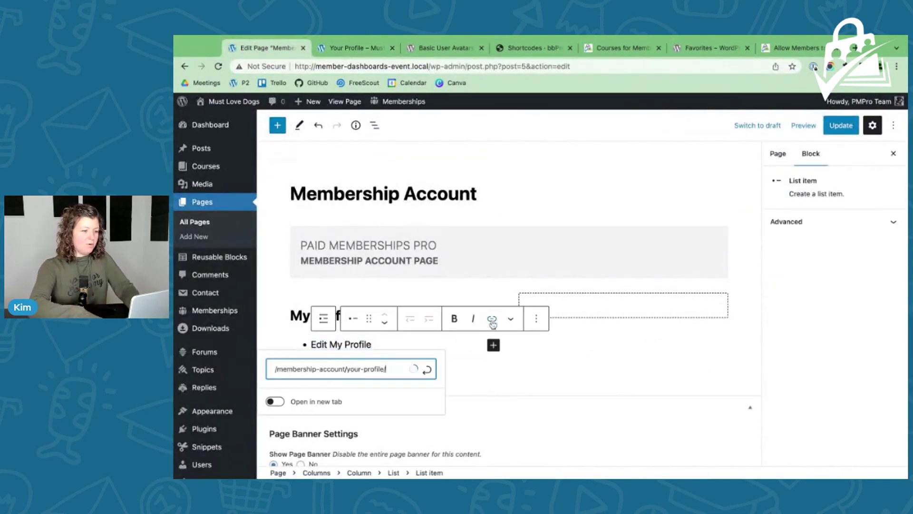
pyautogui.press('Return')
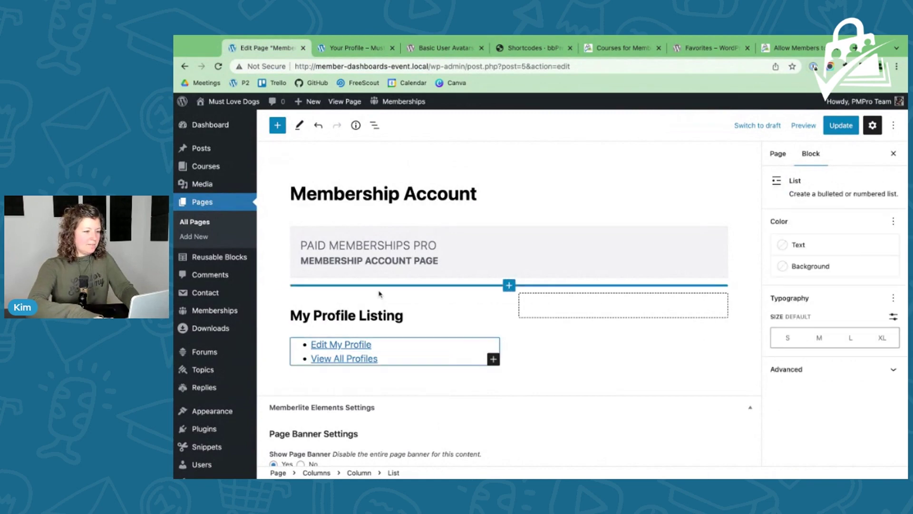
# - Give the column containing My Profile Listing the theme's light grey background and update the page
pyautogui.click(383, 352)
pyautogui.keyDown('shift'); pyautogui.click(407, 352); pyautogui.keyUp('shift')
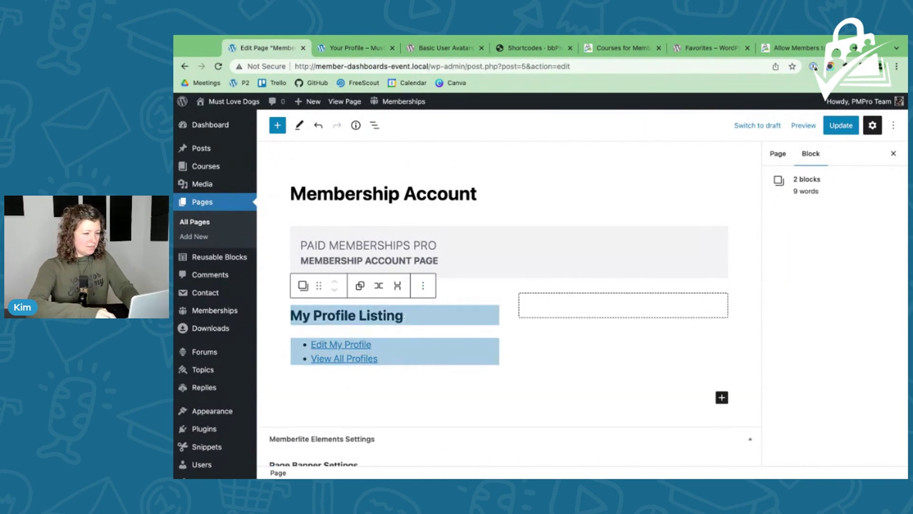
pyautogui.click(475, 333)
pyautogui.click(784, 326)
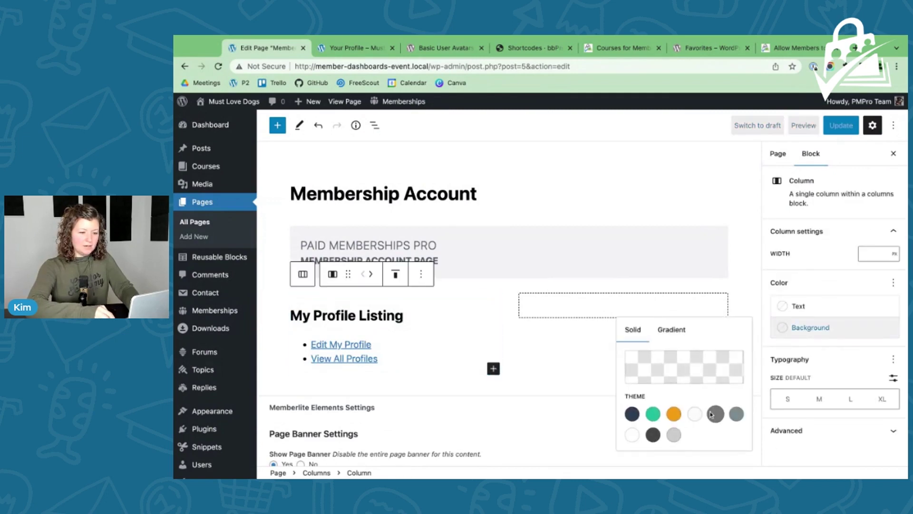
pyautogui.click(674, 434)
pyautogui.click(843, 131)
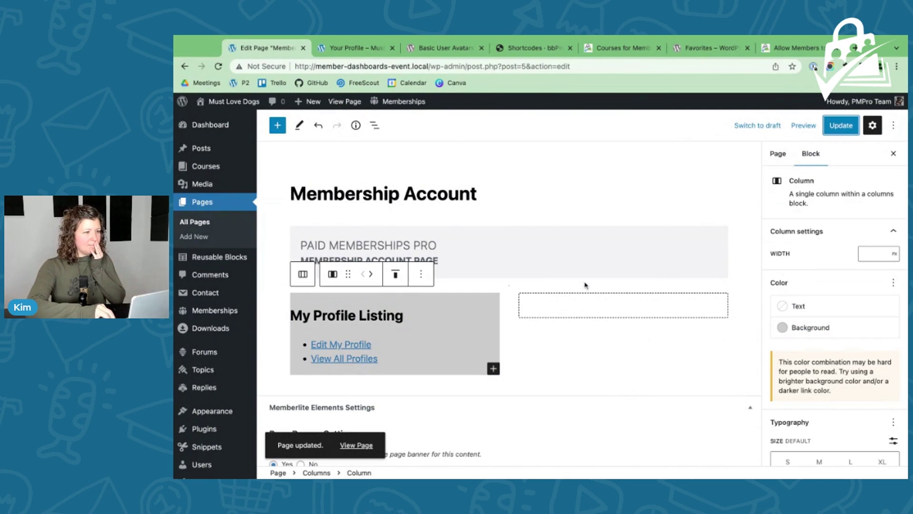
# - Test the Edit My Profile link on the live Membership Account page and look through the profile form
pyautogui.click(354, 47)
pyautogui.click(184, 66)
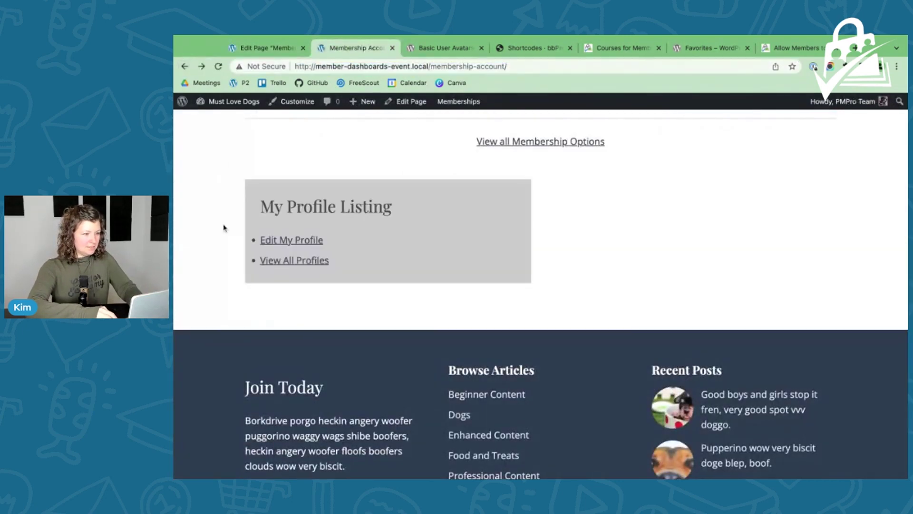
pyautogui.click(289, 241)
pyautogui.scroll(-5, 285, 240)
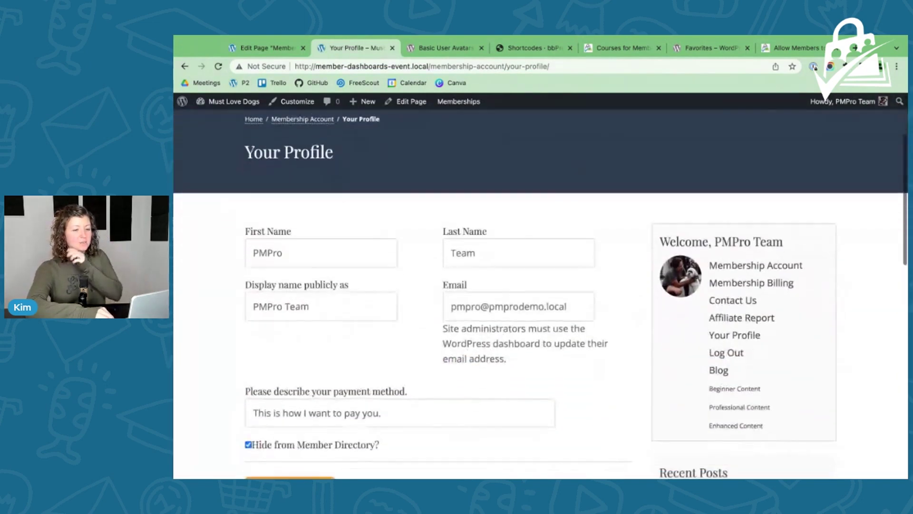
pyautogui.scroll(-2, 276, 273)
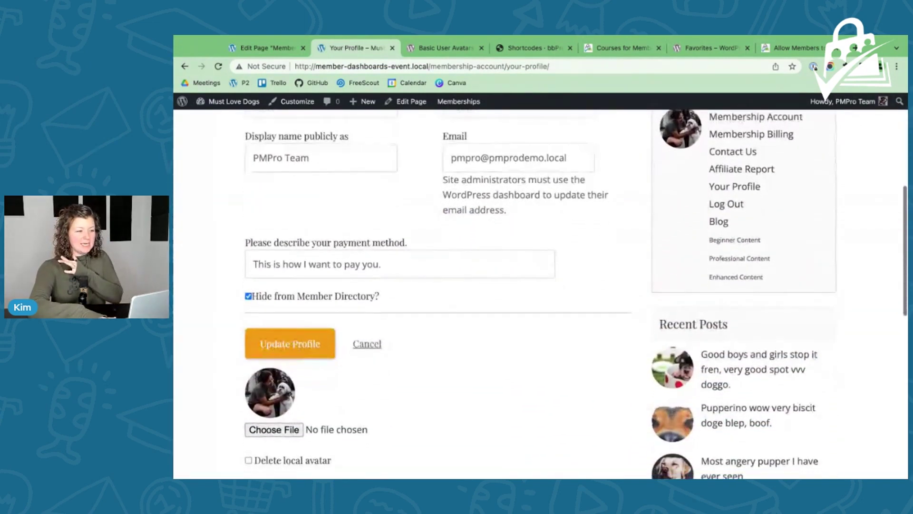
# - Test the View All Profiles link on the live account page, look at the directory and return
pyautogui.hotkey('alt', 'Left')
pyautogui.click(291, 260)
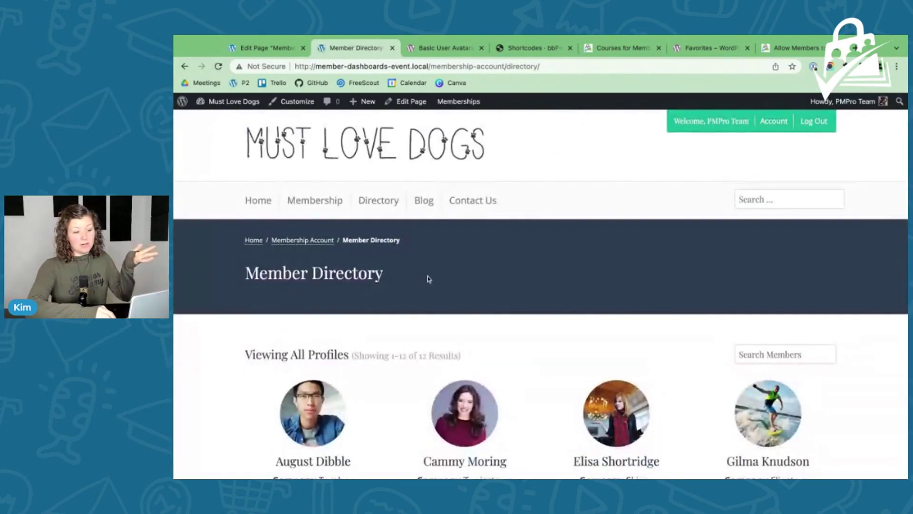
pyautogui.scroll(-1, 427, 276)
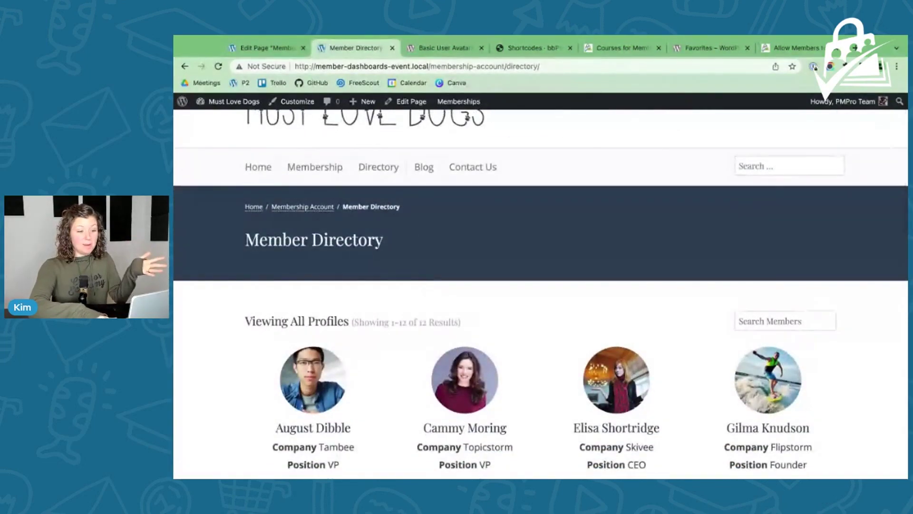
pyautogui.hotkey('alt', 'Left')
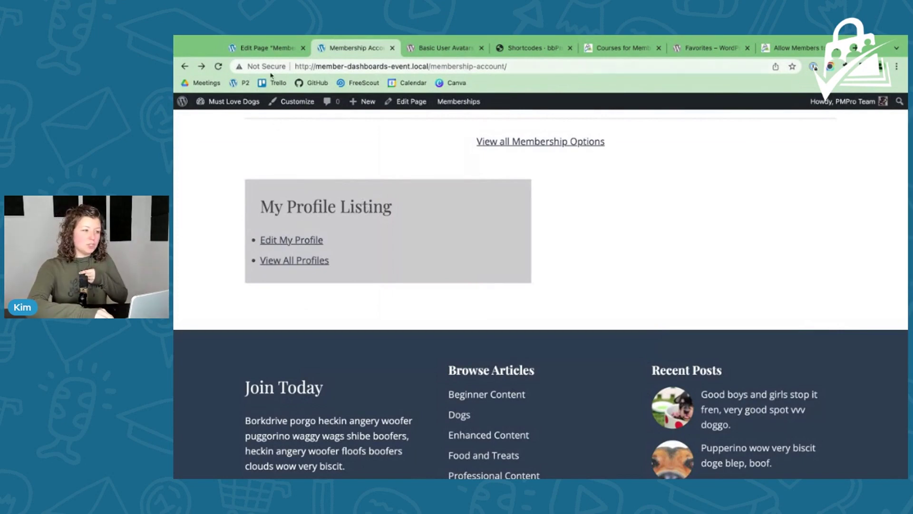
# - In the page editor, insert a Shortcode block containing [basic-user-avatars] in the empty column beside My Profile Listing and update the page
pyautogui.click(273, 47)
pyautogui.click(615, 317)
pyautogui.click(619, 312)
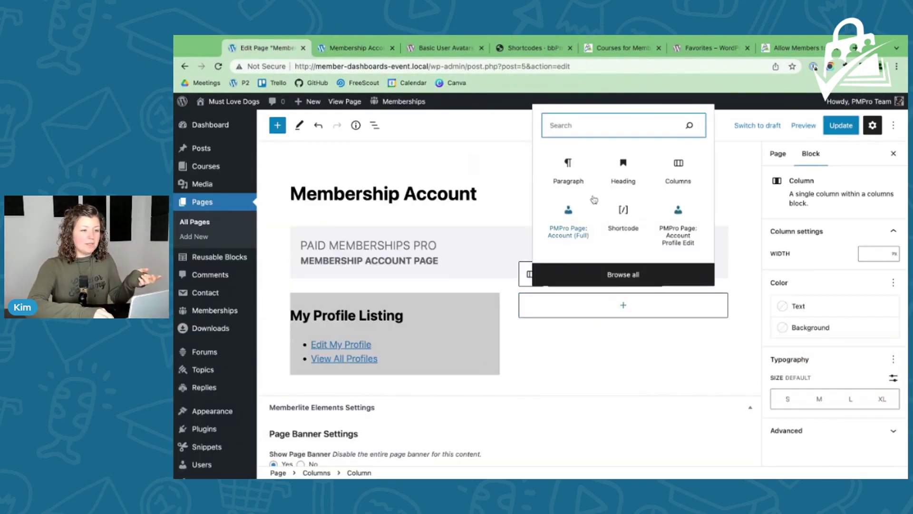
pyautogui.write('short')
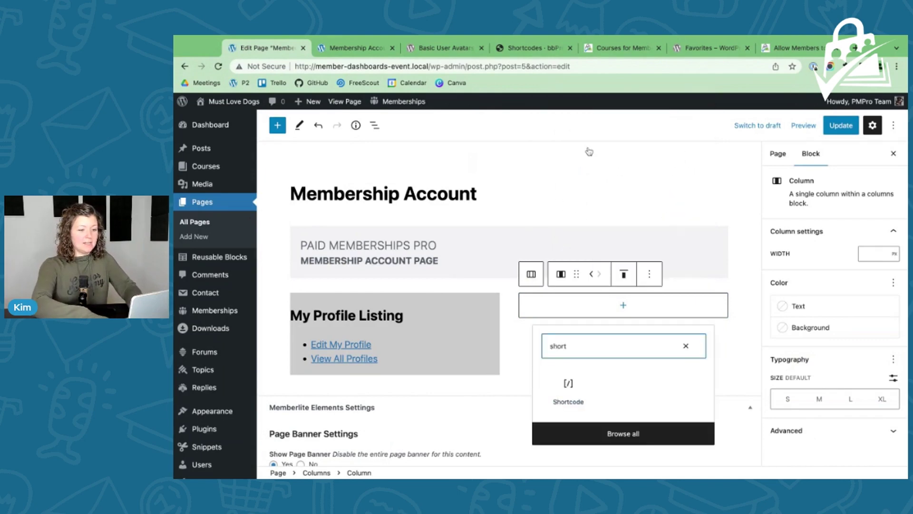
pyautogui.click(568, 386)
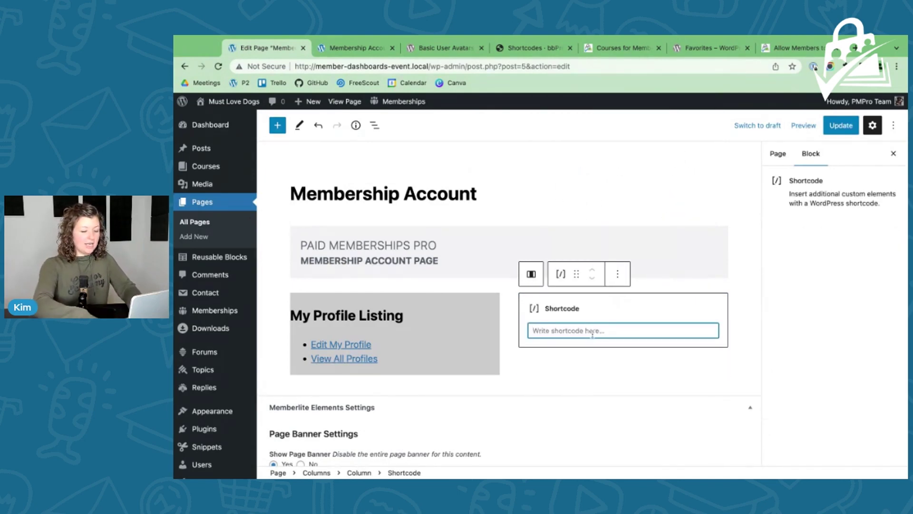
pyautogui.write('[basic-')
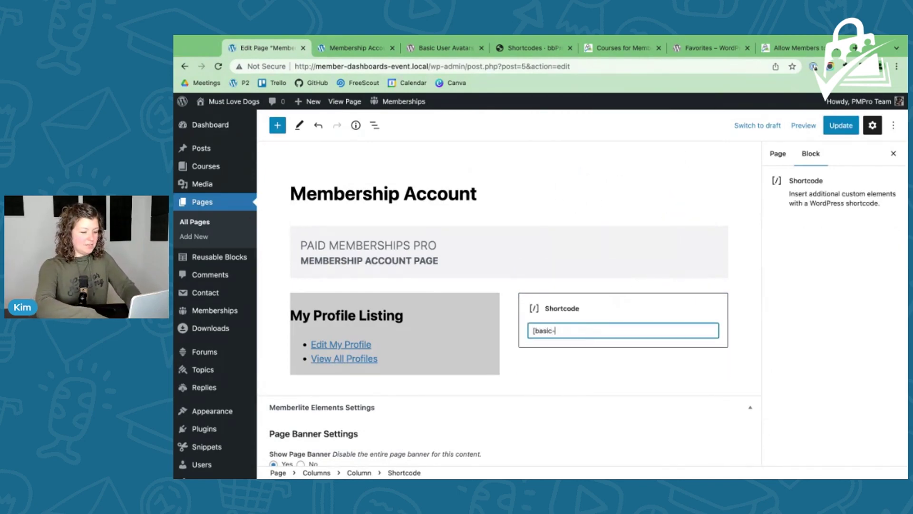
pyautogui.write('user-avatars]')
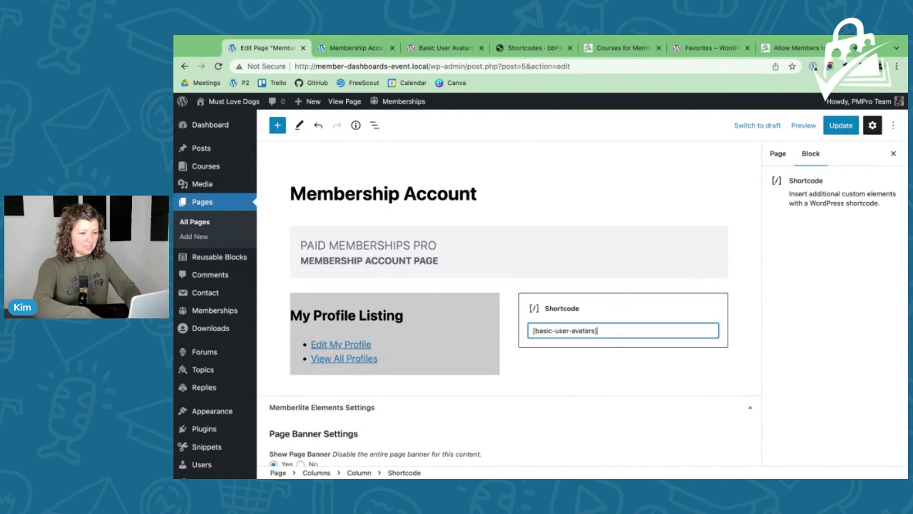
pyautogui.click(841, 125)
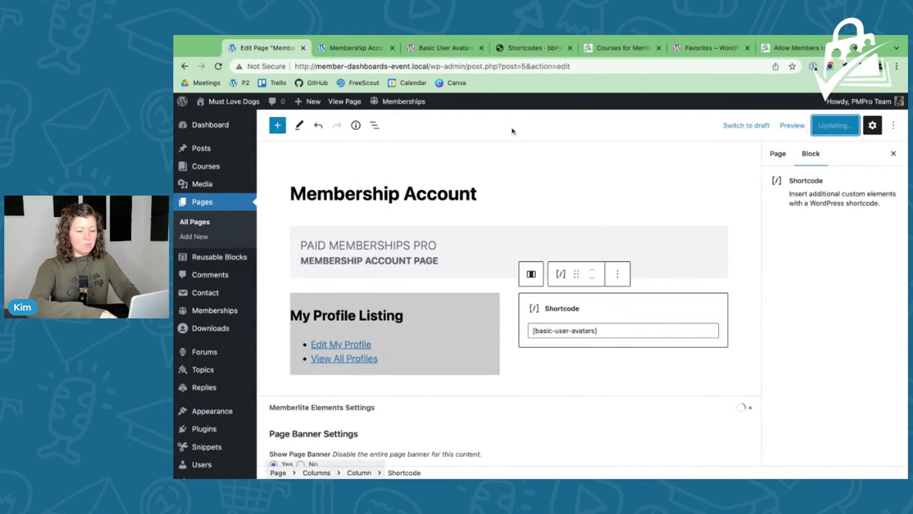
# - Reload the live Membership Account page to check the avatar form, briefly open the Edit My Profile link, and return to the account page
pyautogui.click(339, 47)
pyautogui.press('super+r')
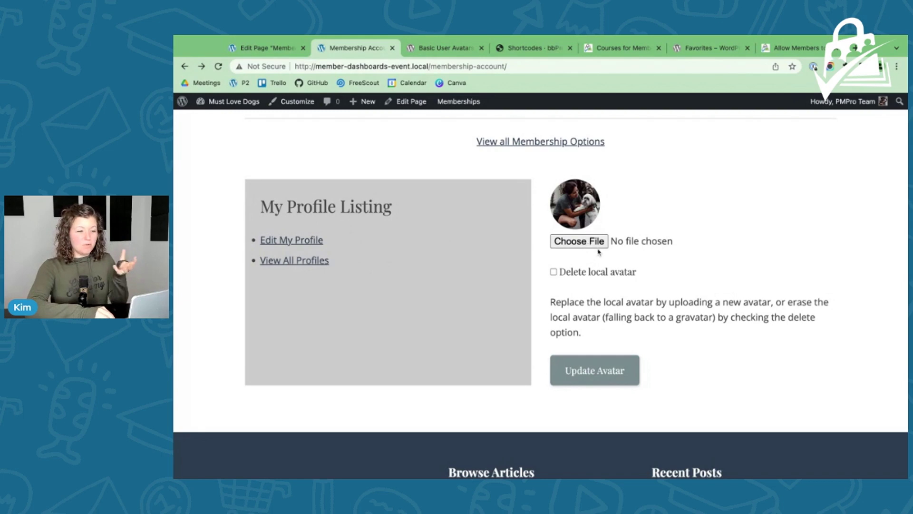
pyautogui.click(300, 246)
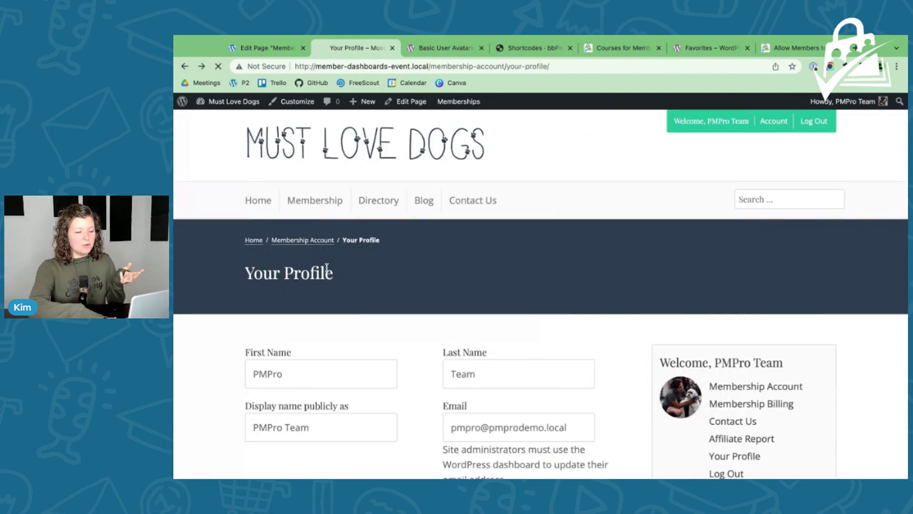
pyautogui.press('super+bracketleft')
pyautogui.scroll(3, 485, 326)
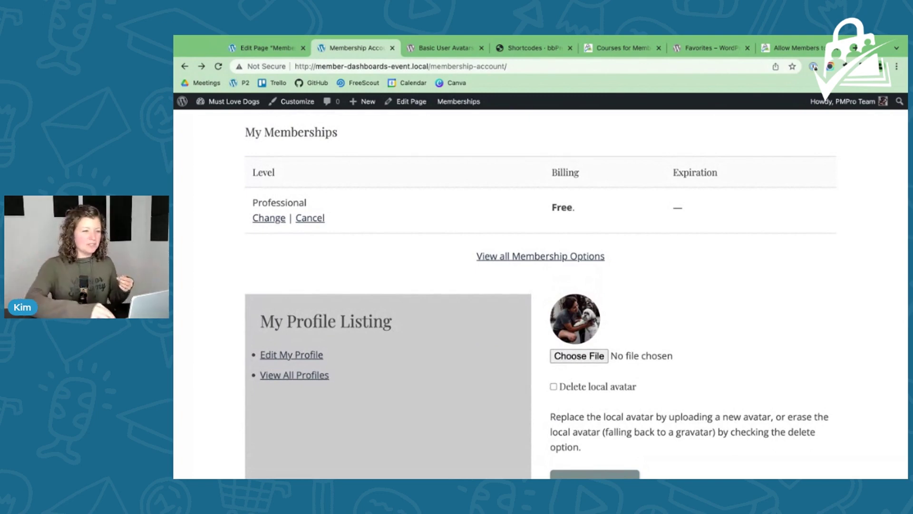
pyautogui.scroll(6, 352, 264)
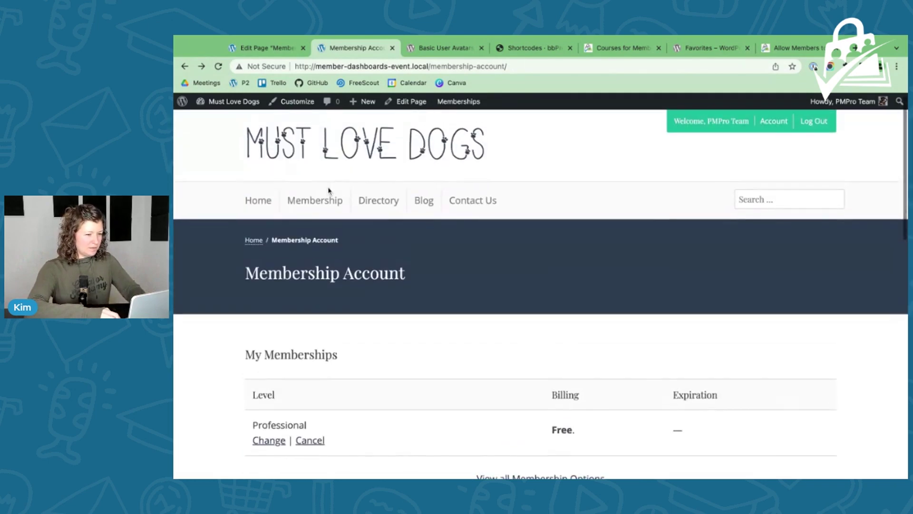